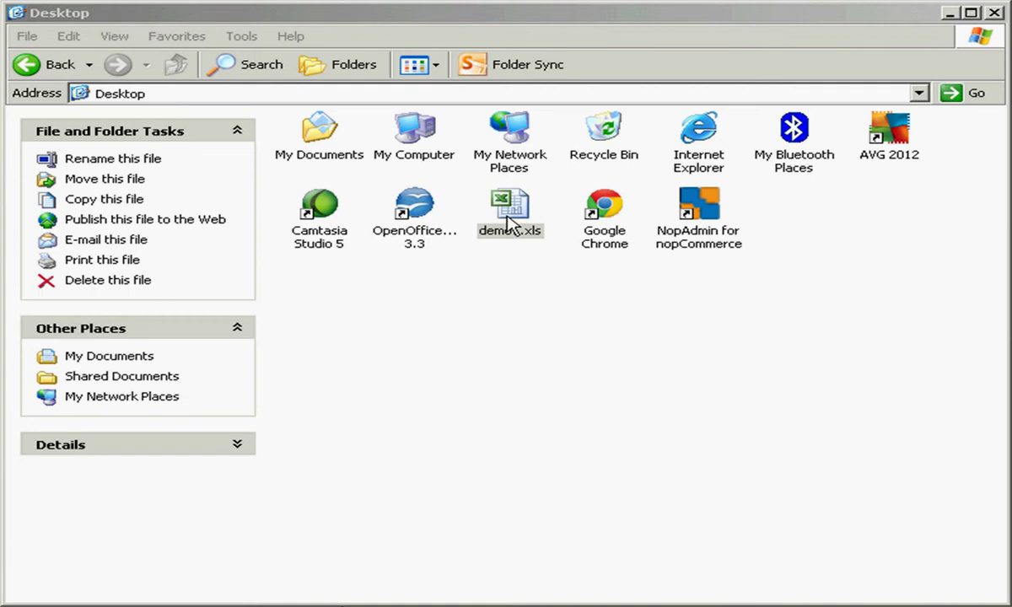
# Step: Open the demo1.xls workbook from the desktop folder
pyautogui.click(510, 221)
pyautogui.doubleClick(512, 221)
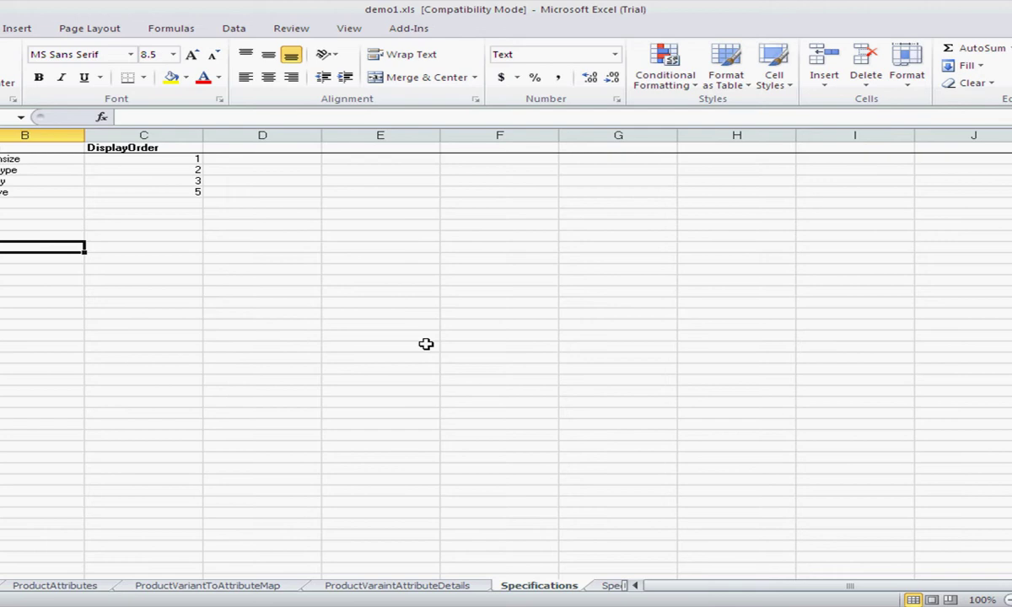
# Step: Switch to NopAdmin for nopCommerce and open its screen for loading product spreadsheets from Excel
pyautogui.hotkey('alt', 'Tab')
pyautogui.hotkey('alt', 'Tab')
pyautogui.hotkey('alt', 'Tab')
pyautogui.hotkey('alt', 'Tab')
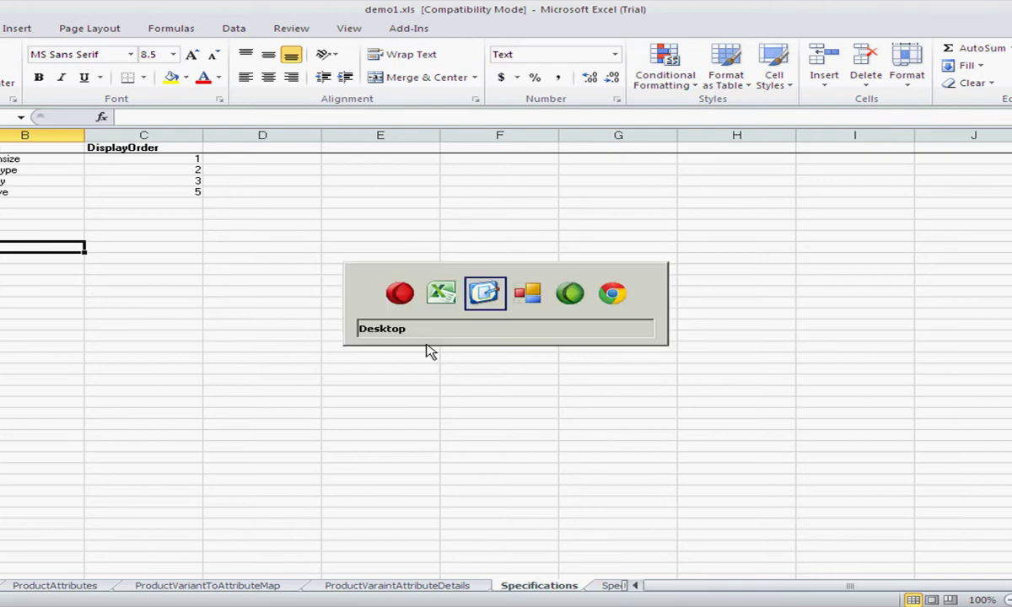
pyautogui.hotkey('alt', 'Tab')
pyautogui.hotkey('alt', 'Tab')
pyautogui.hotkey('alt', 'Tab')
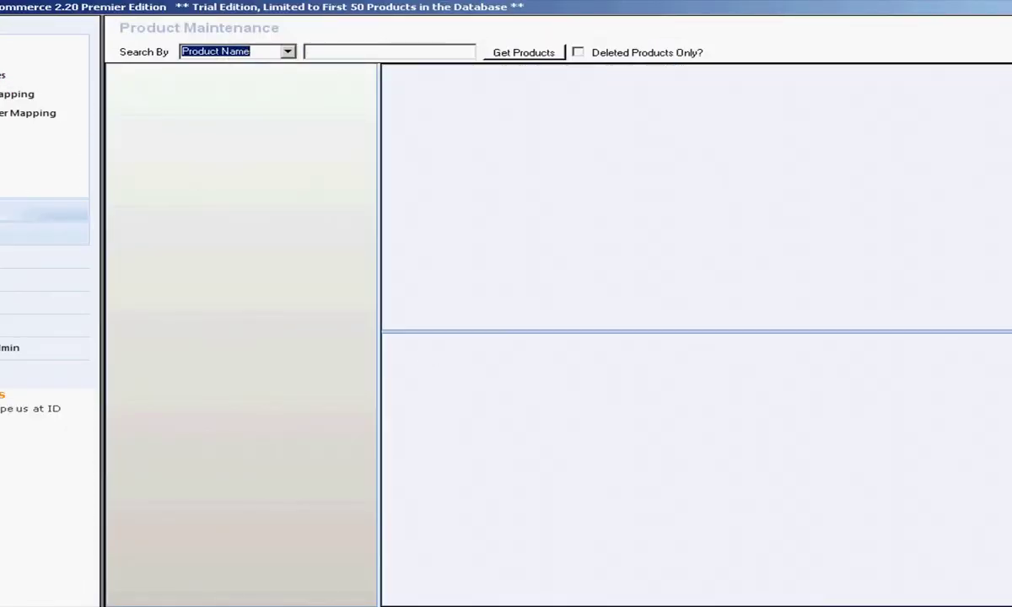
pyautogui.click(34, 280)
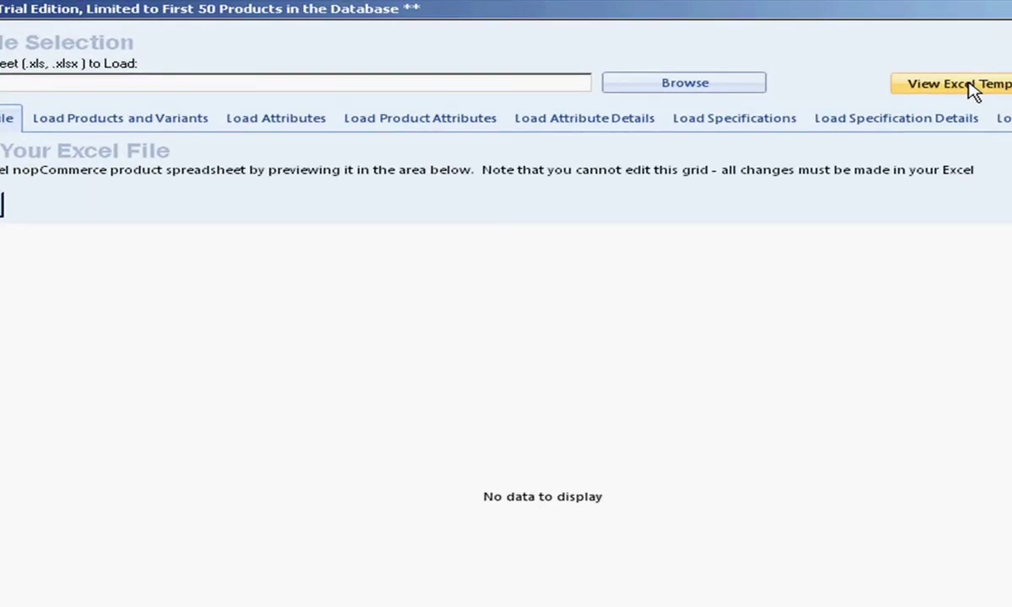
# Step: Return to demo1.xls in Excel and look through the product, Specifications, SpecificationDetails and ProductToSpecificationMap sheets
pyautogui.hotkey('alt', 'Tab')
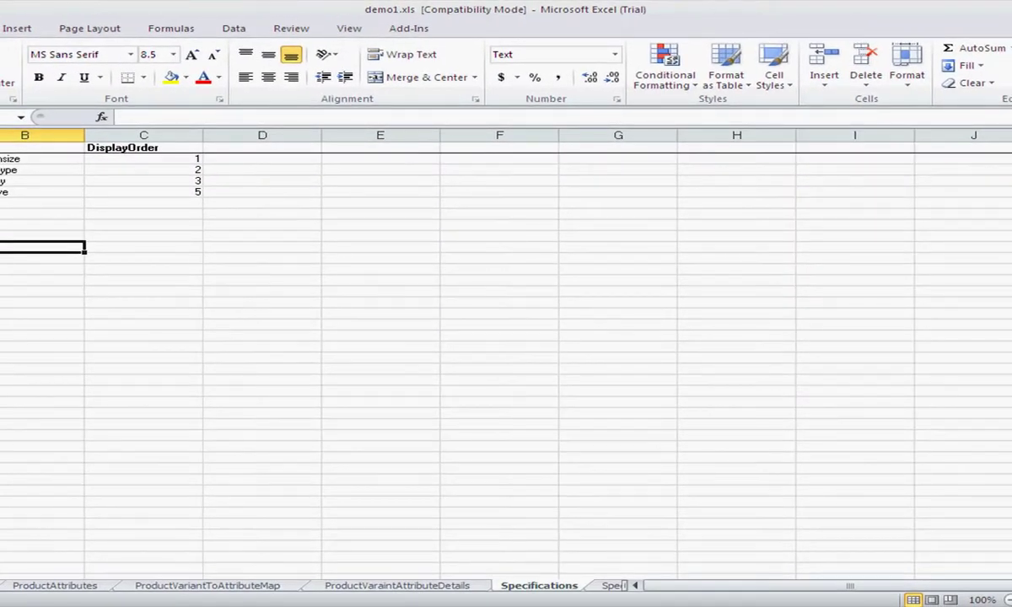
pyautogui.click(55, 586)
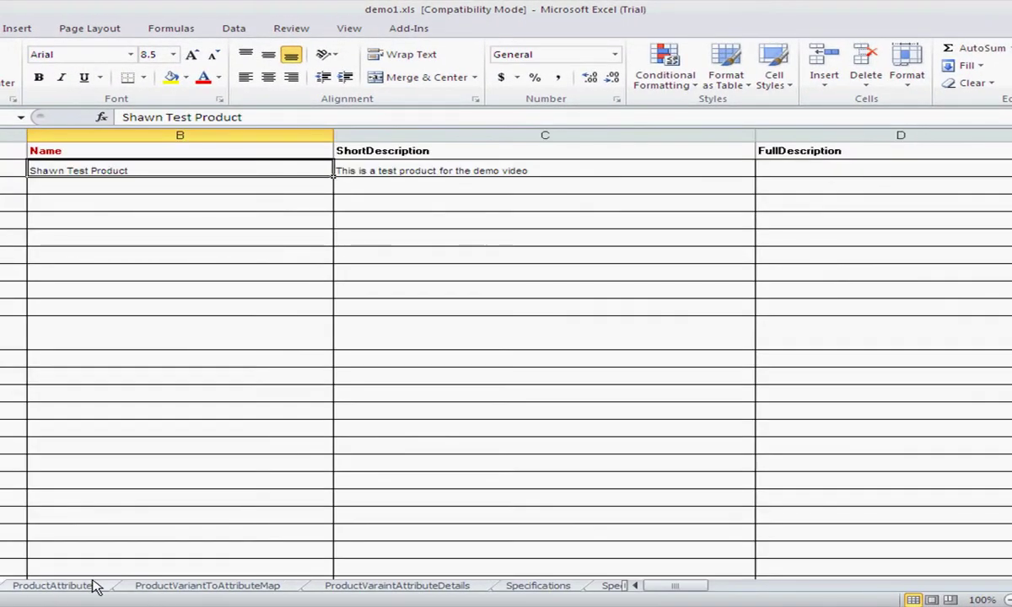
pyautogui.click(549, 590)
pyautogui.click(601, 591)
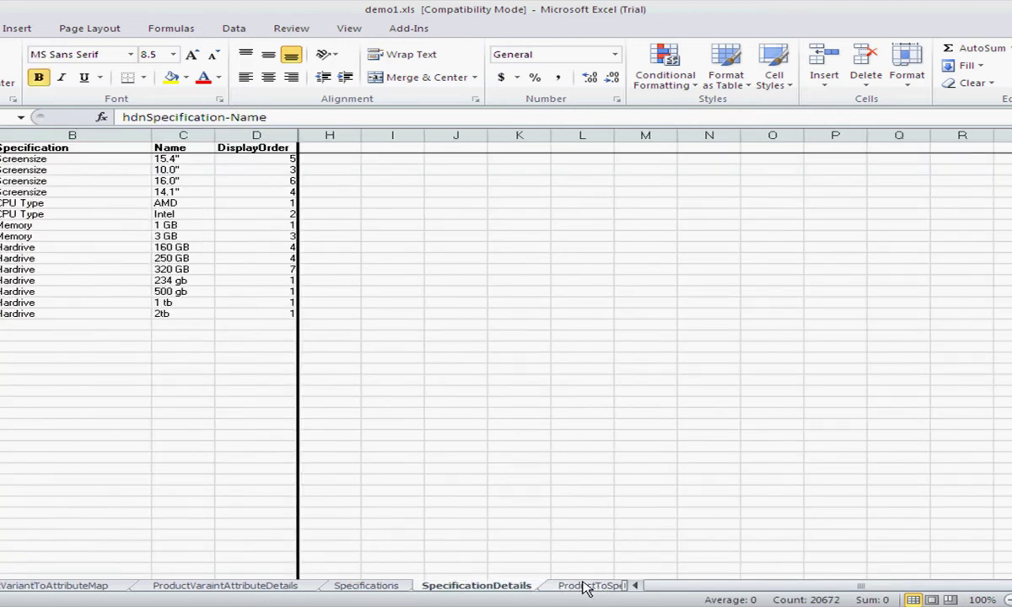
pyautogui.click(587, 589)
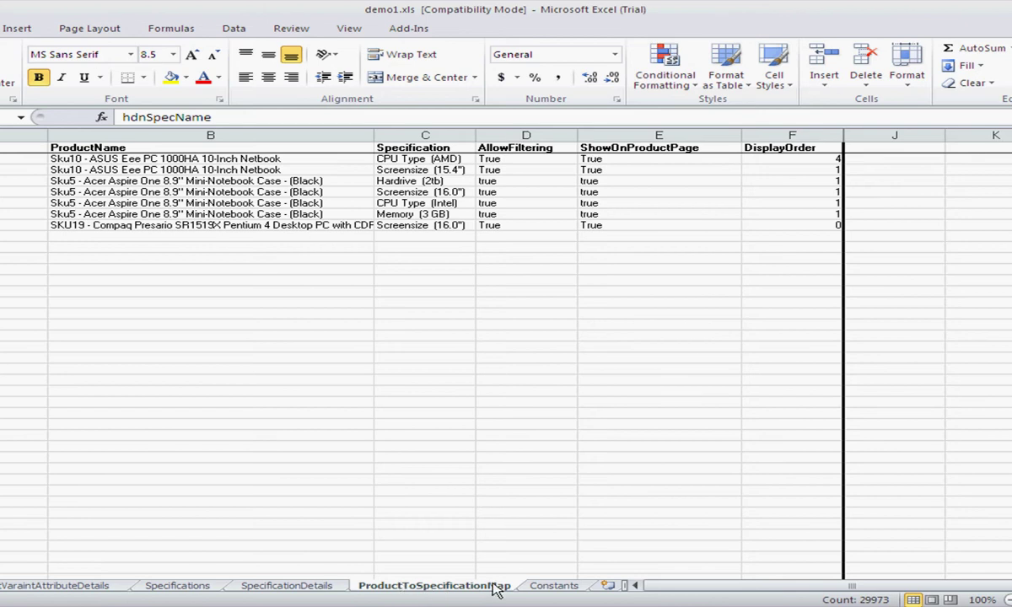
# Step: Clear the contents of rows 2 to 5 on the Specifications sheet
pyautogui.click(189, 589)
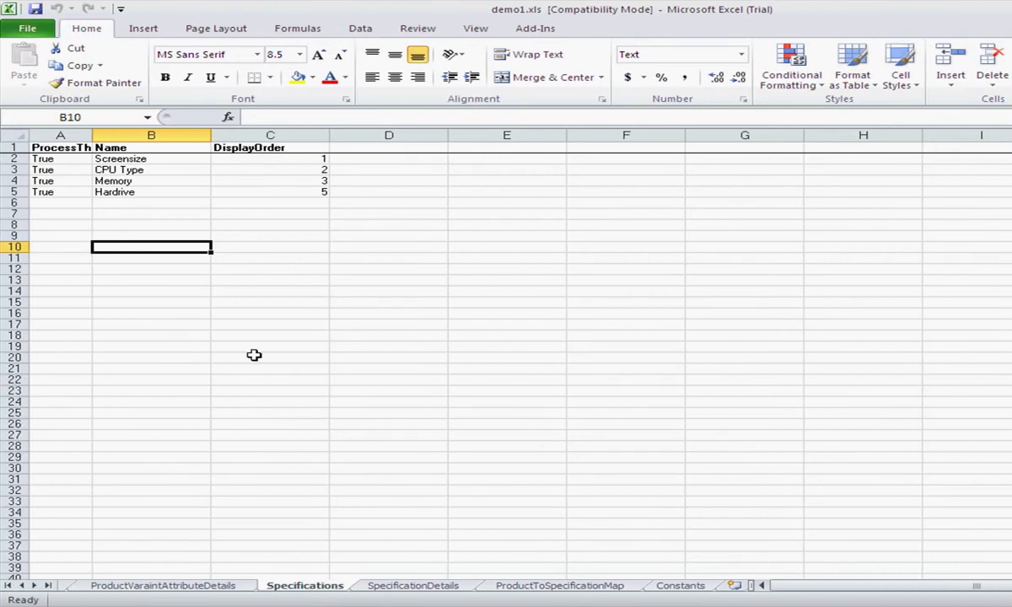
pyautogui.click(12, 158)
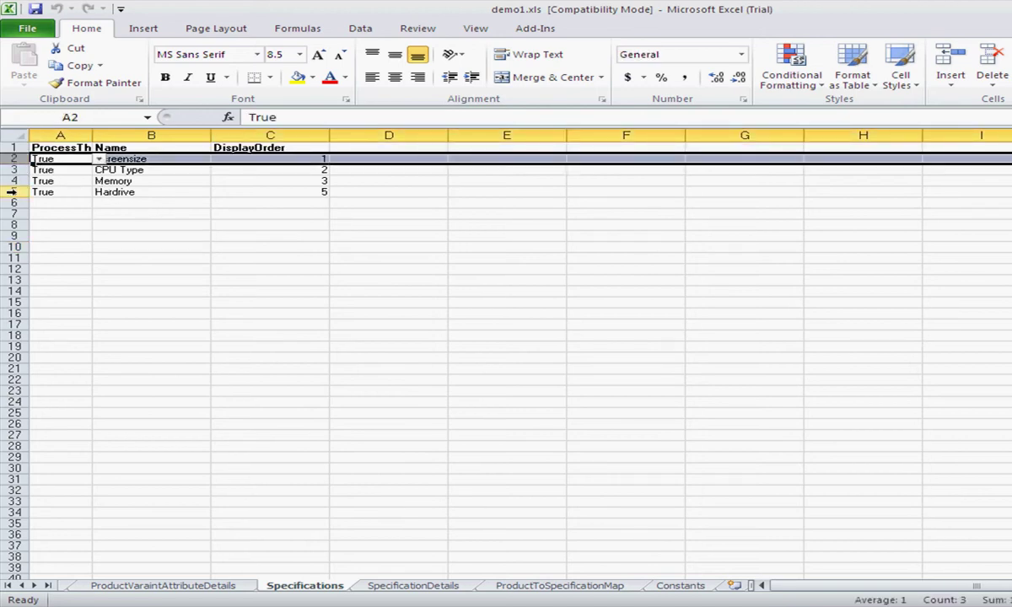
pyautogui.keyDown('shift'); pyautogui.click(12, 191); pyautogui.keyUp('shift')
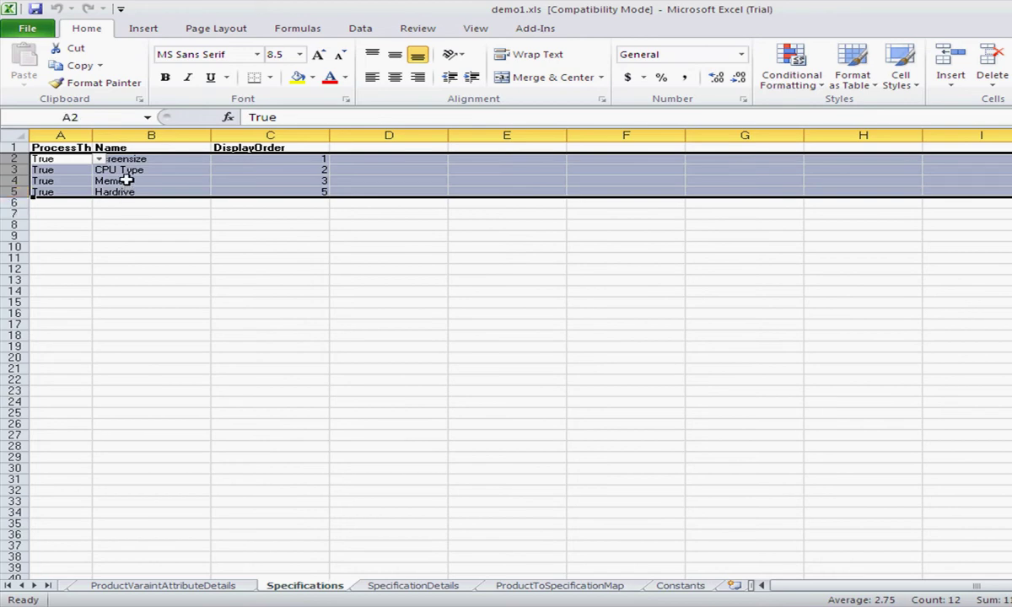
pyautogui.rightClick(155, 181)
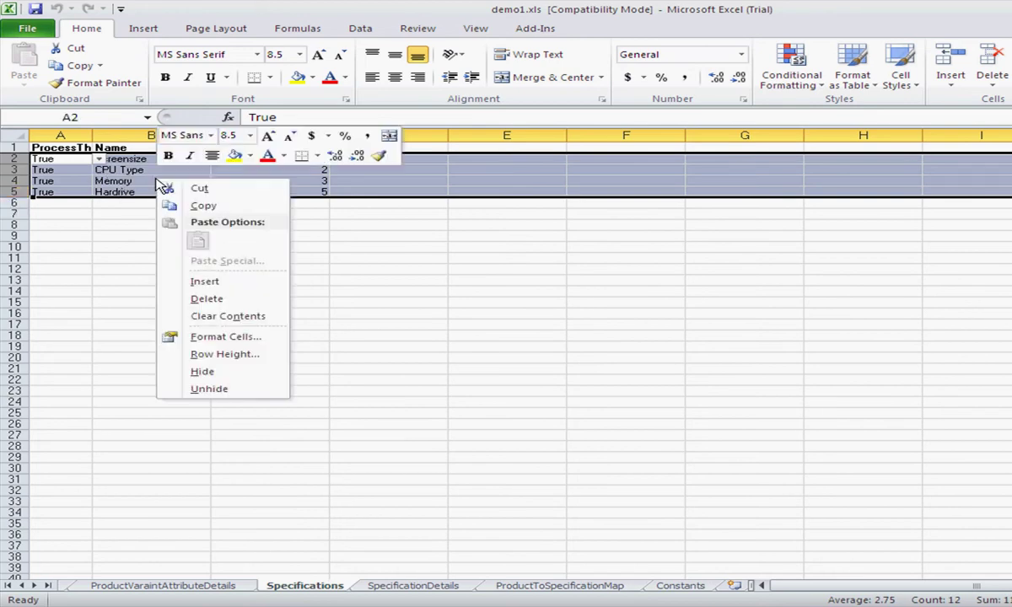
pyautogui.click(215, 323)
# Step: Widen column A to fit the ProcessThis header and set ProcessThis in row 2 to True
pyautogui.click(56, 160)
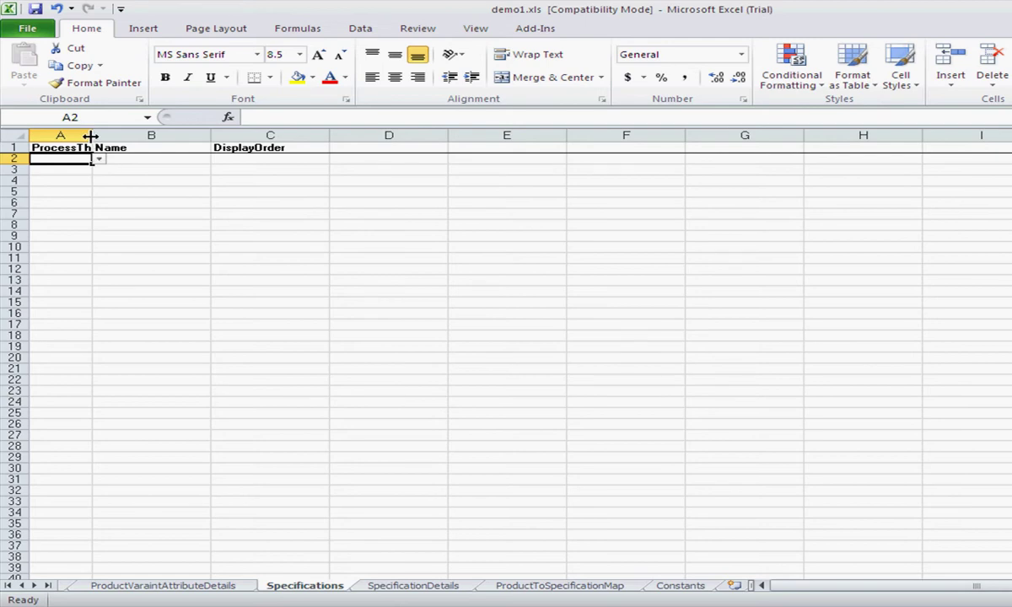
pyautogui.moveTo(90, 135); pyautogui.dragTo(127, 136)
pyautogui.click(132, 159)
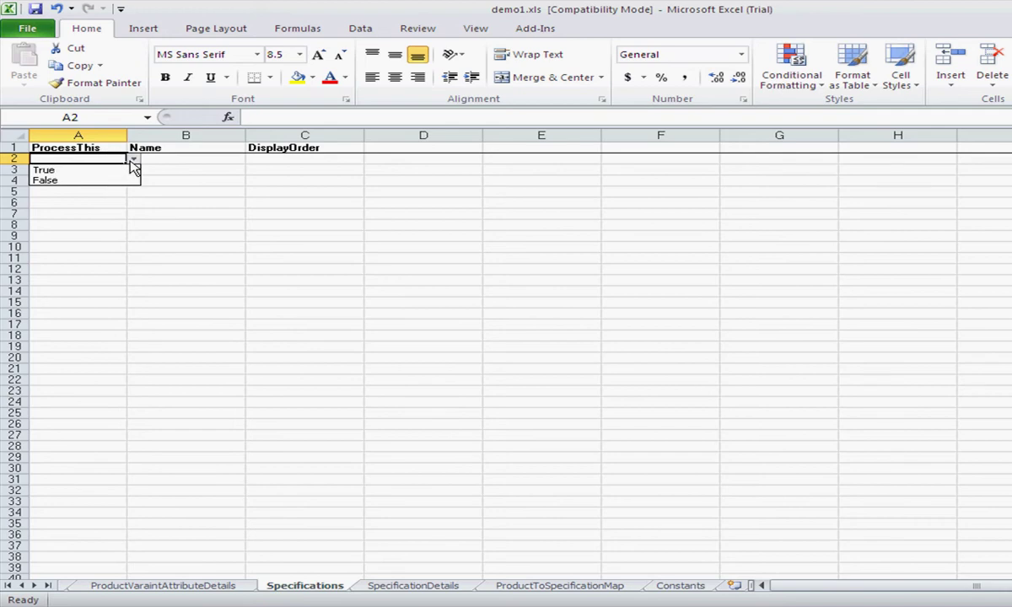
pyautogui.click(59, 170)
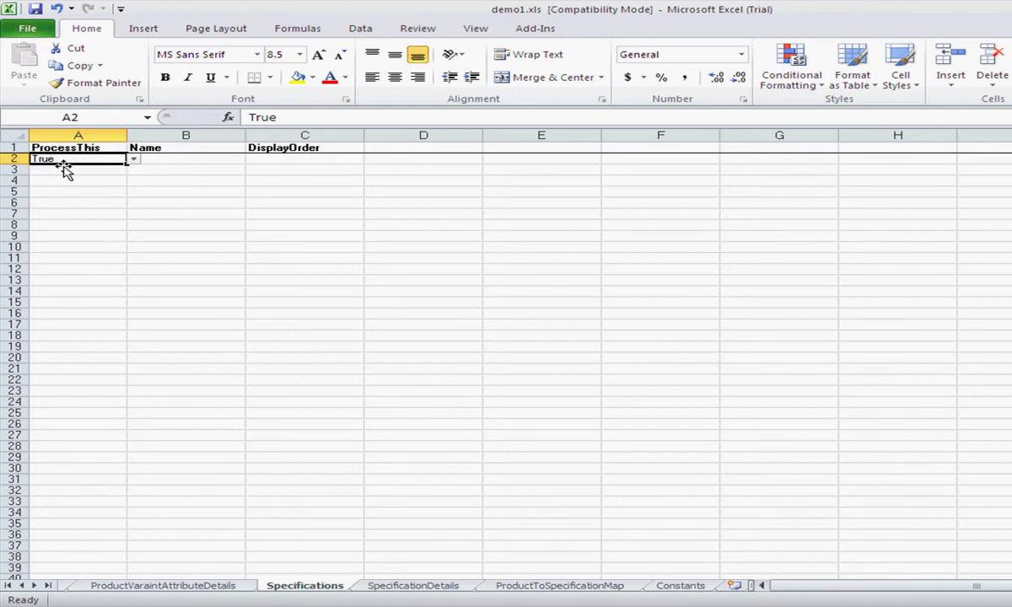
# Step: Enter Finish as the specification name in row 2 with a DisplayOrder of 1
pyautogui.click(157, 164)
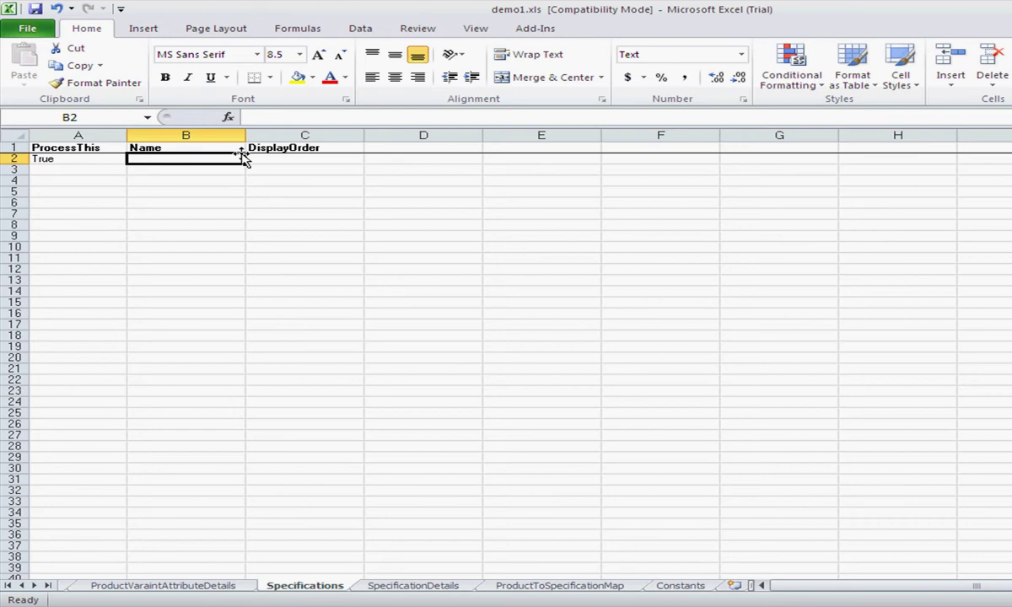
pyautogui.write('F')
pyautogui.write('ins')
pyautogui.write('ish')
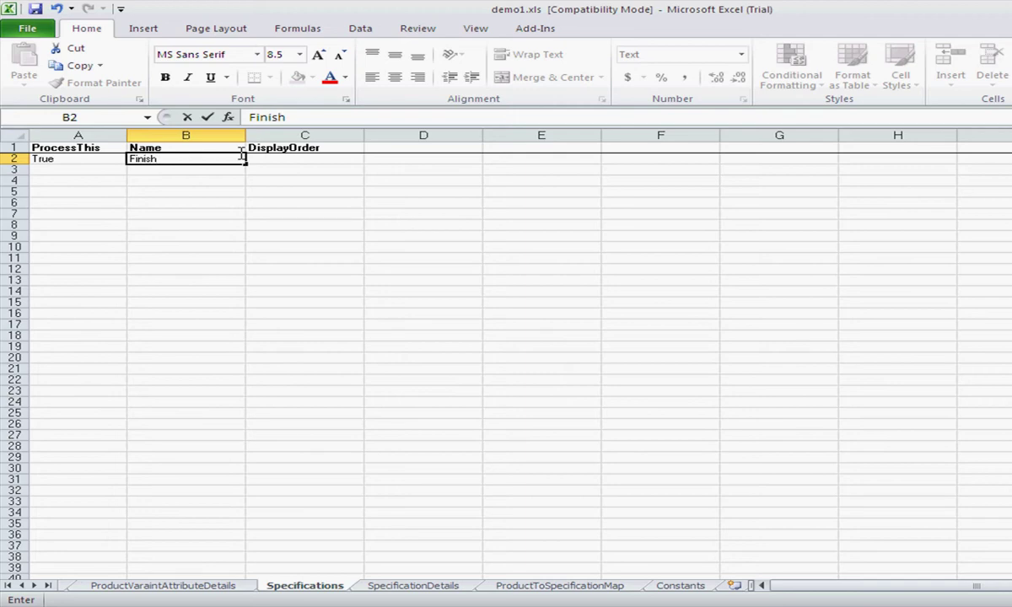
pyautogui.press('Tab')
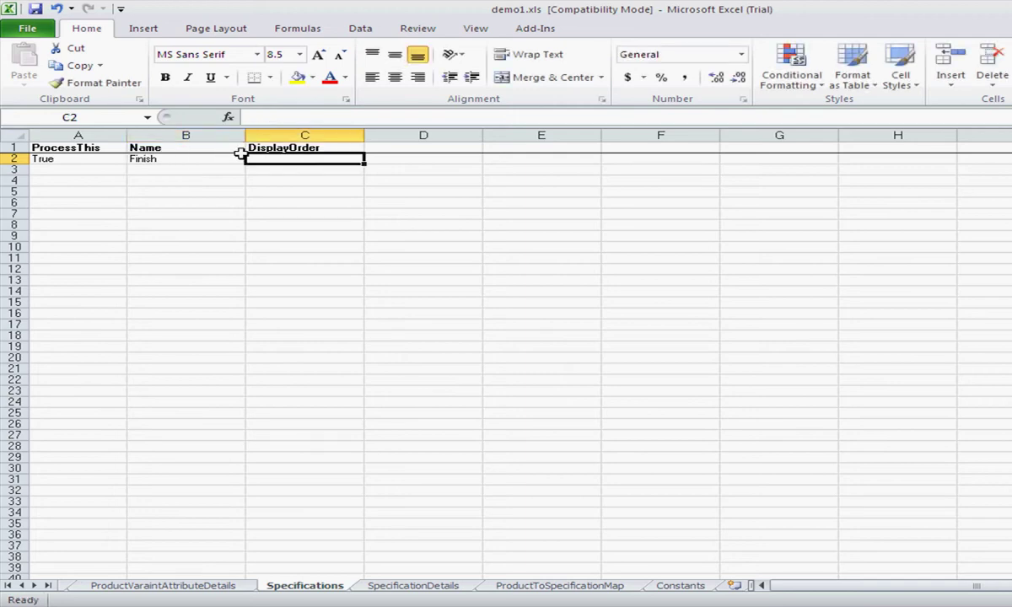
pyautogui.click(221, 157)
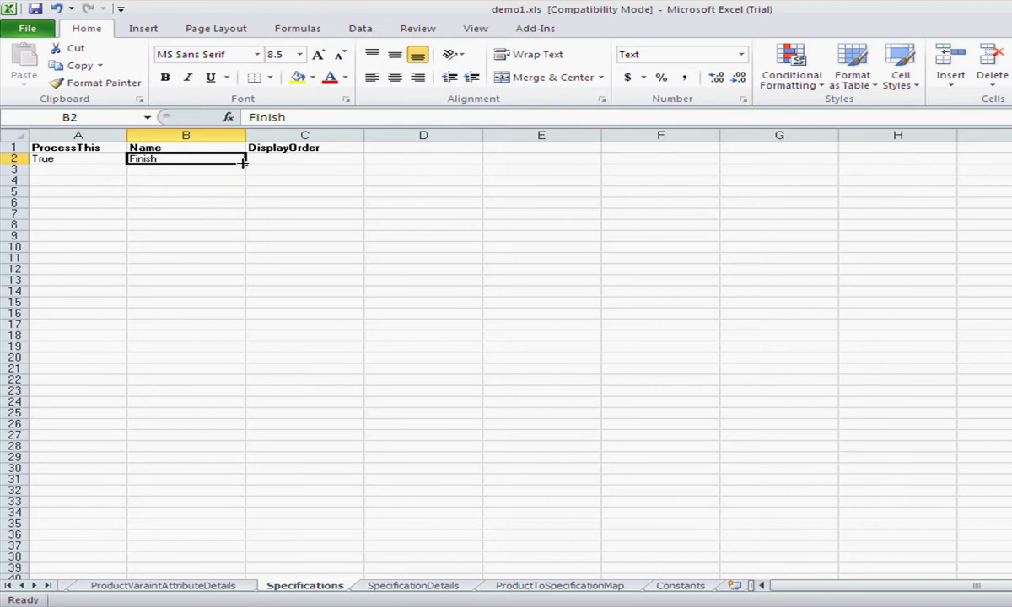
pyautogui.click(275, 157)
pyautogui.write('1')
# Step: Fill row 3 with ProcessThis set to True, Name Zipper and DisplayOrder 2
pyautogui.click(82, 168)
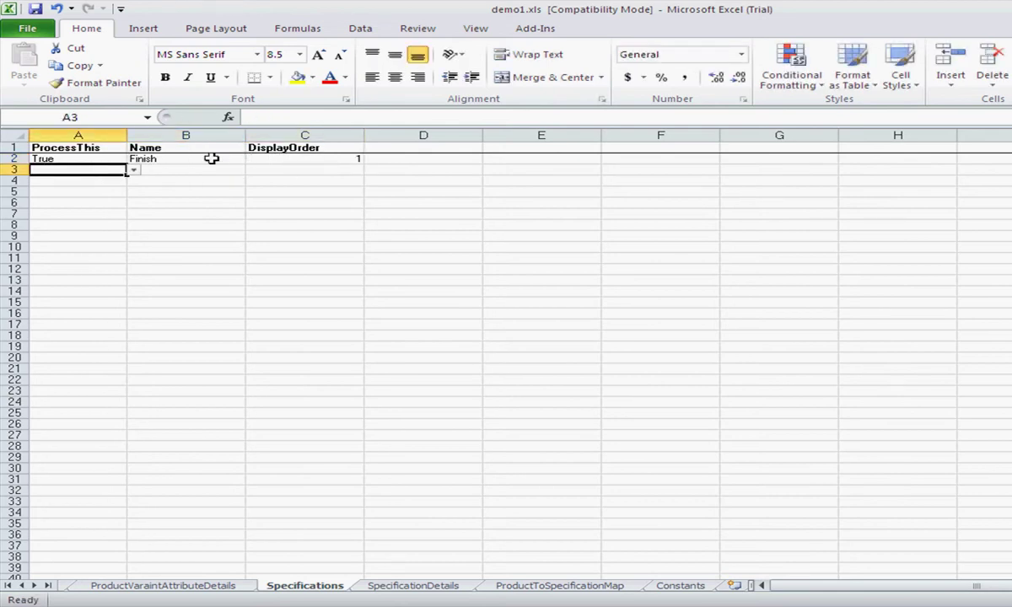
pyautogui.click(133, 170)
pyautogui.click(116, 180)
pyautogui.click(160, 170)
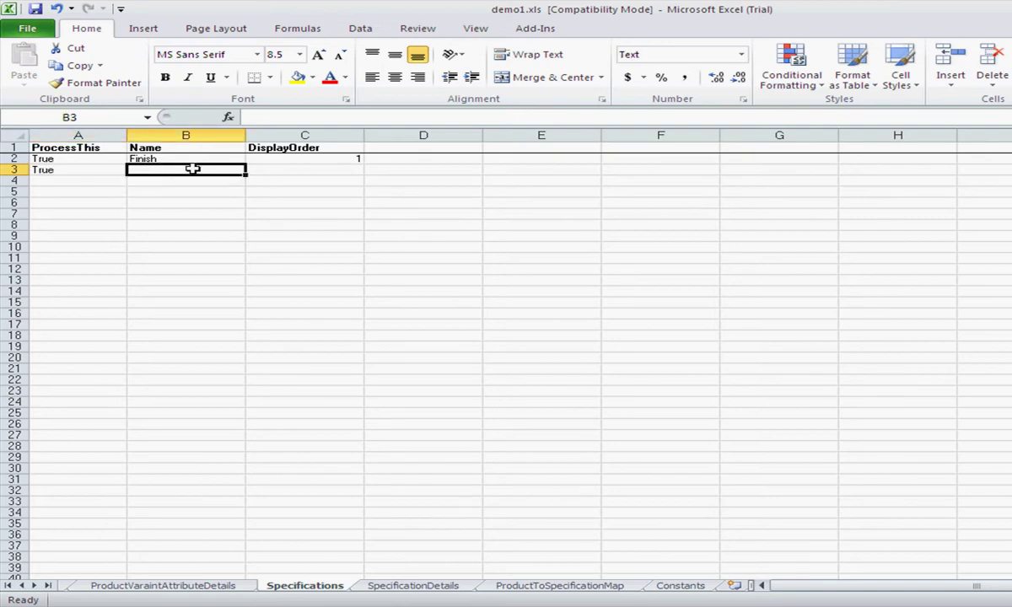
pyautogui.write('Z')
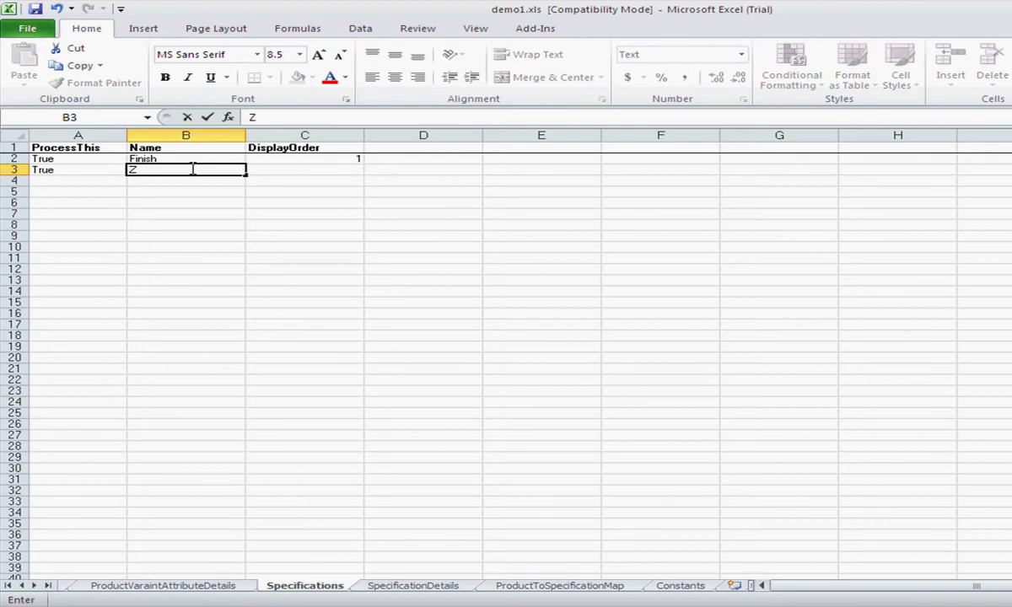
pyautogui.write('ipper')
pyautogui.press('Tab')
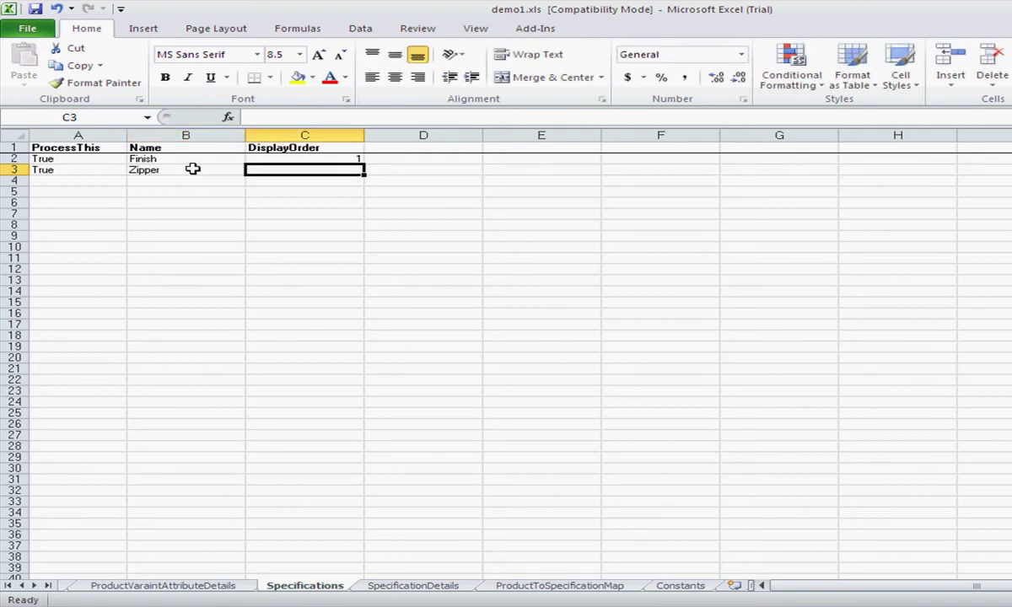
pyautogui.write('2')
# Step: Try to enter True directly as the ProcessThis value in cell A4
pyautogui.click(109, 182)
pyautogui.write('True')
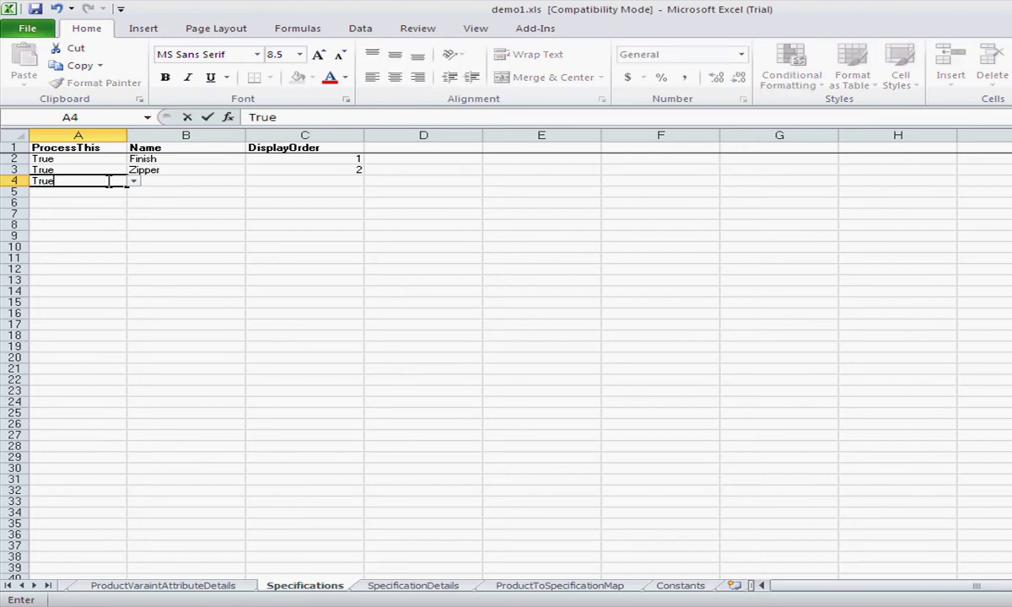
pyautogui.press('Return')
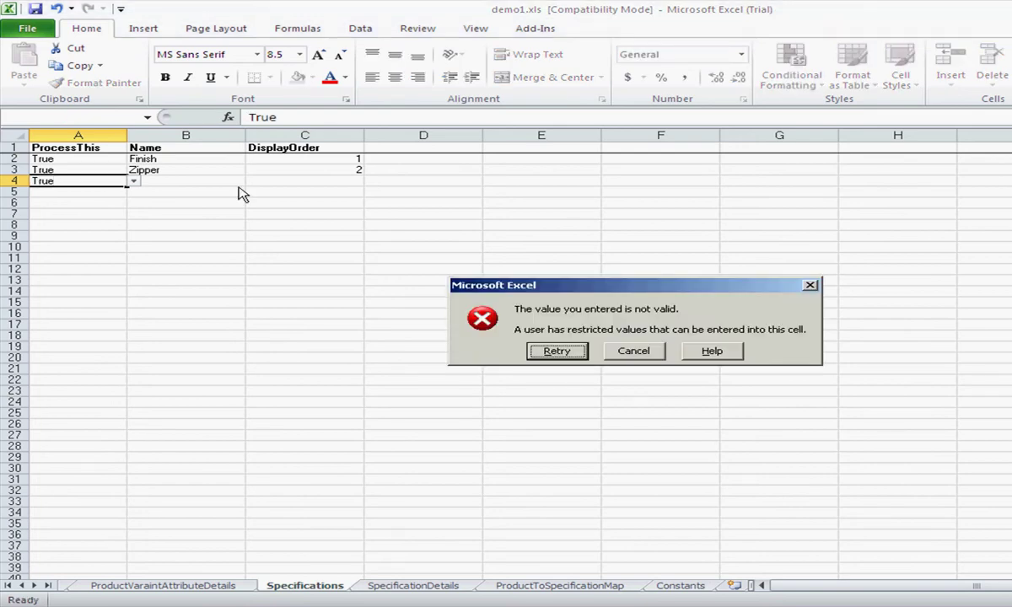
pyautogui.click(624, 351)
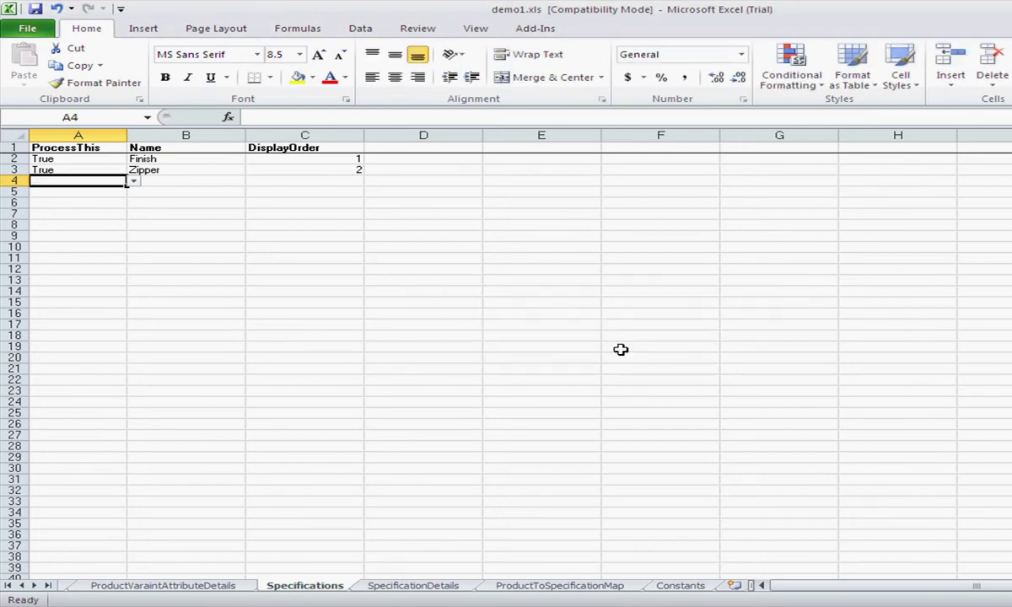
# Step: Enter True as text in cell A4, using a leading apostrophe
pyautogui.click(132, 168)
pyautogui.click(95, 180)
pyautogui.click(133, 182)
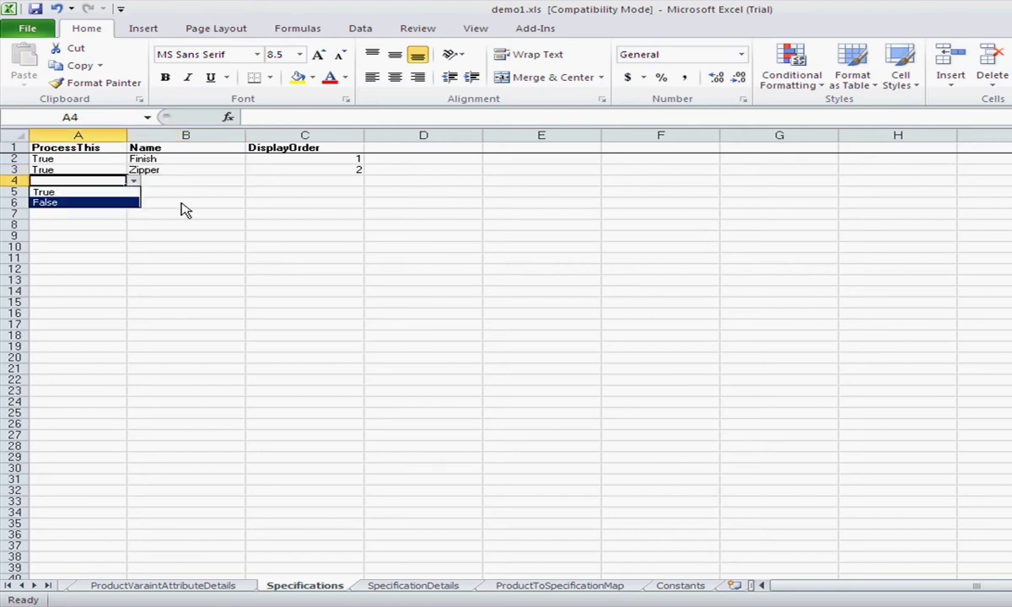
pyautogui.click(79, 180)
pyautogui.write("'True")
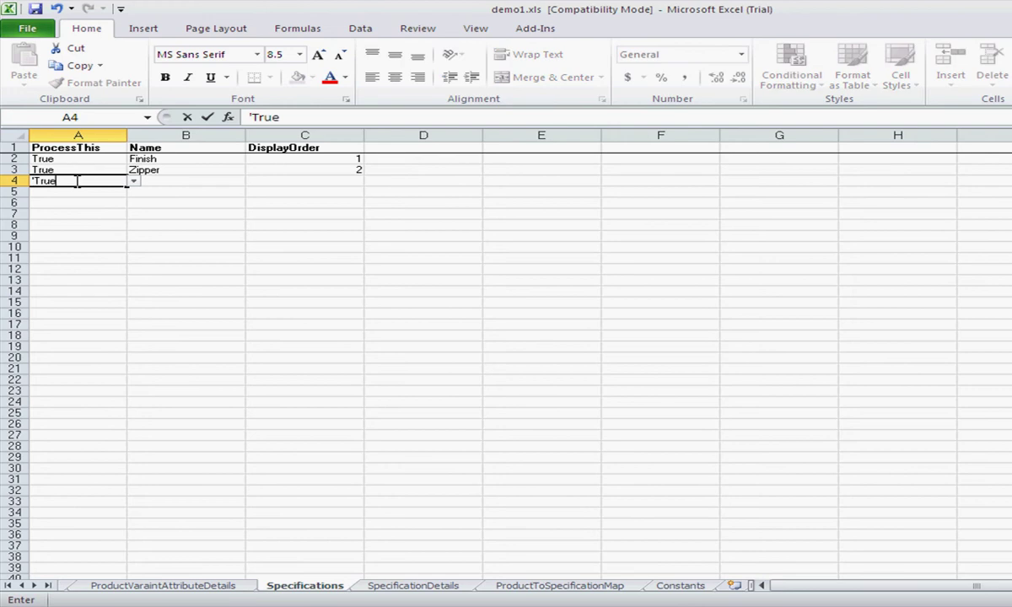
pyautogui.press('Tab')
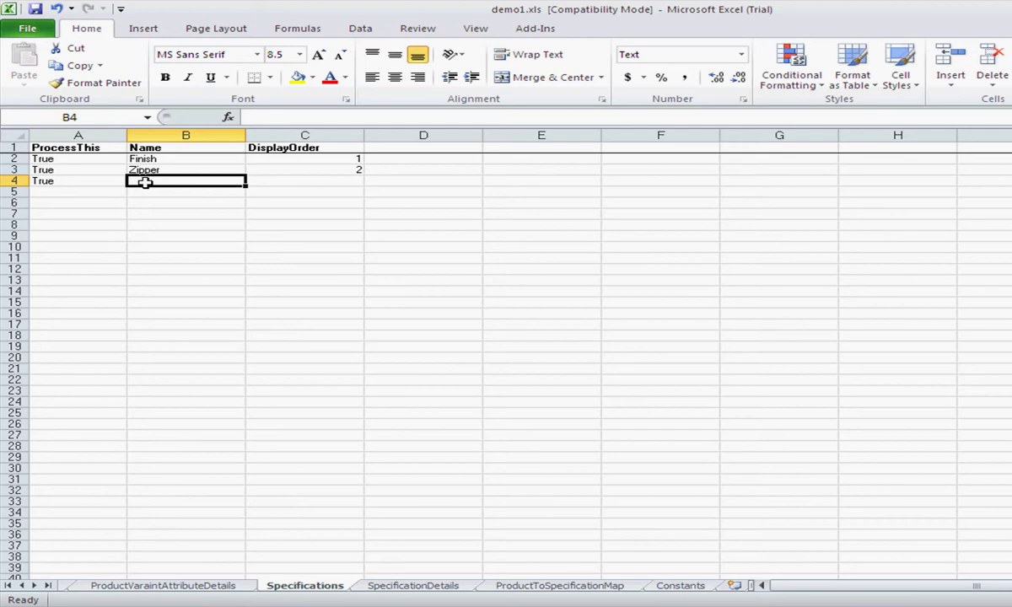
# Step: Enter Size as the specification name in row 4 with a DisplayOrder of 3
pyautogui.write('Size')
pyautogui.press('Tab')
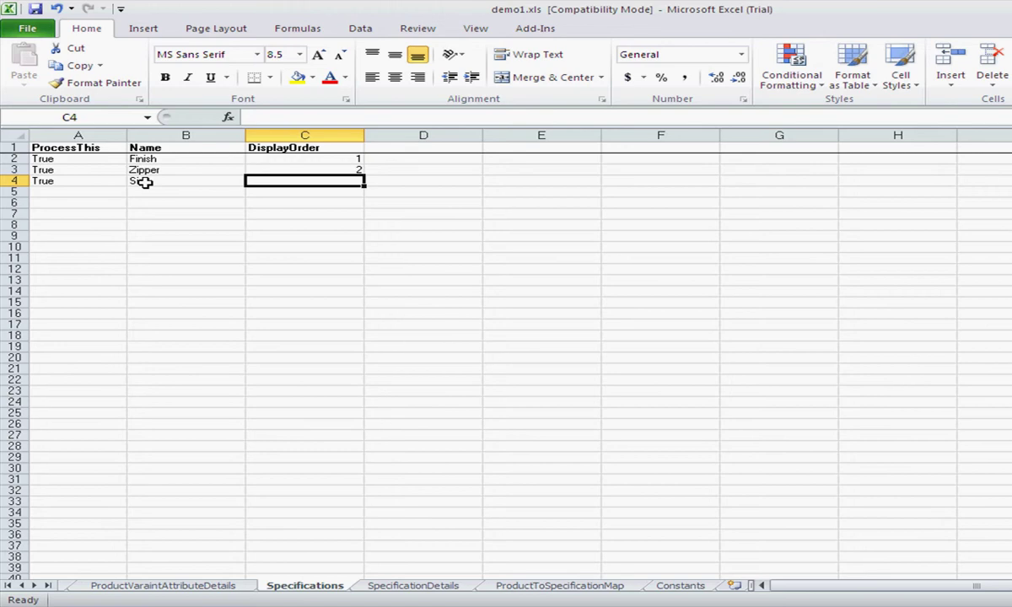
pyautogui.write('3')
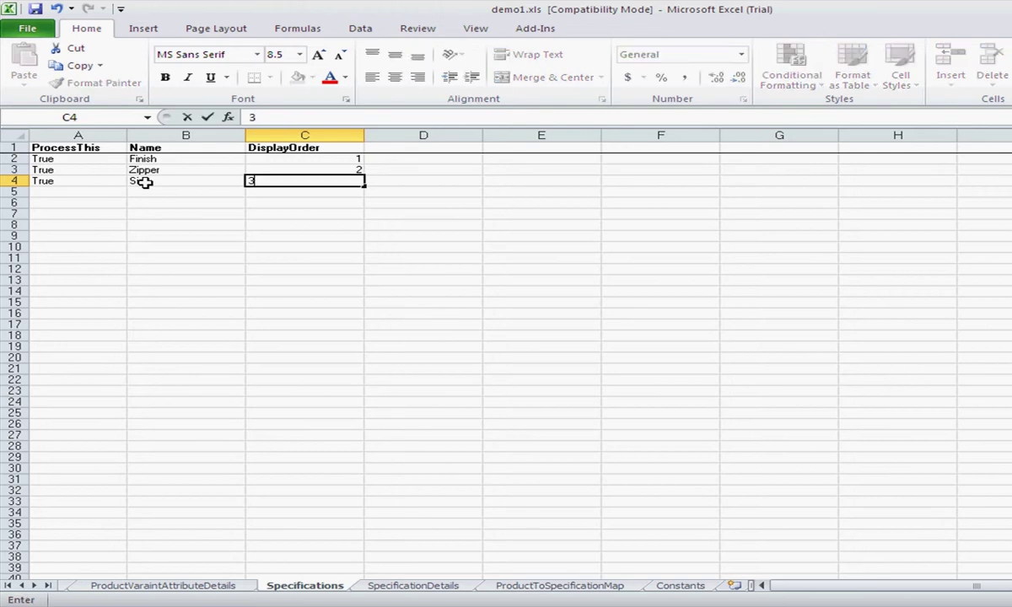
pyautogui.click(299, 200)
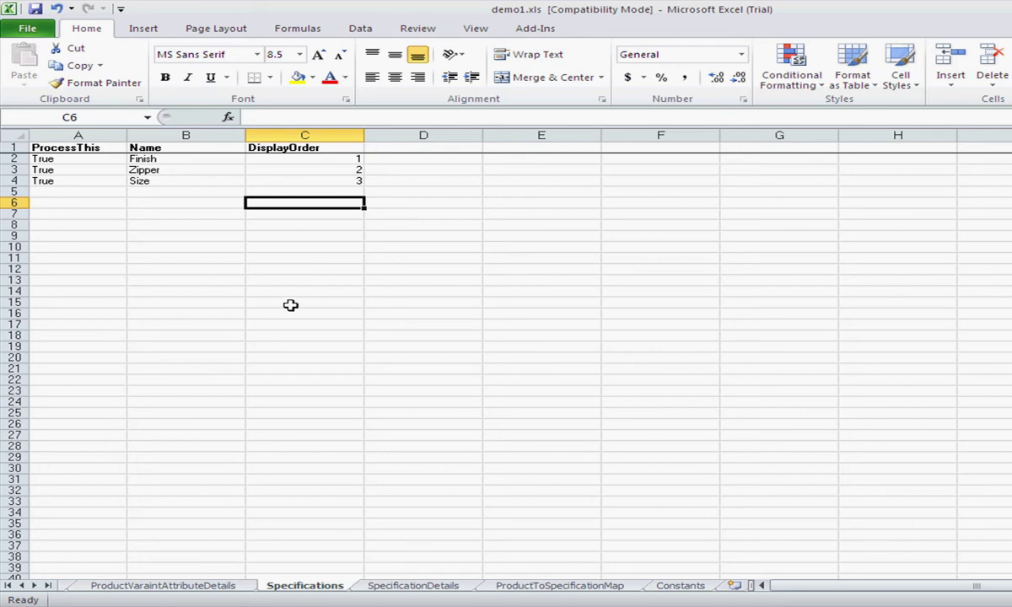
# Step: Clear the contents of the existing sample rows 2 to 16 on the SpecificationDetails sheet
pyautogui.click(410, 586)
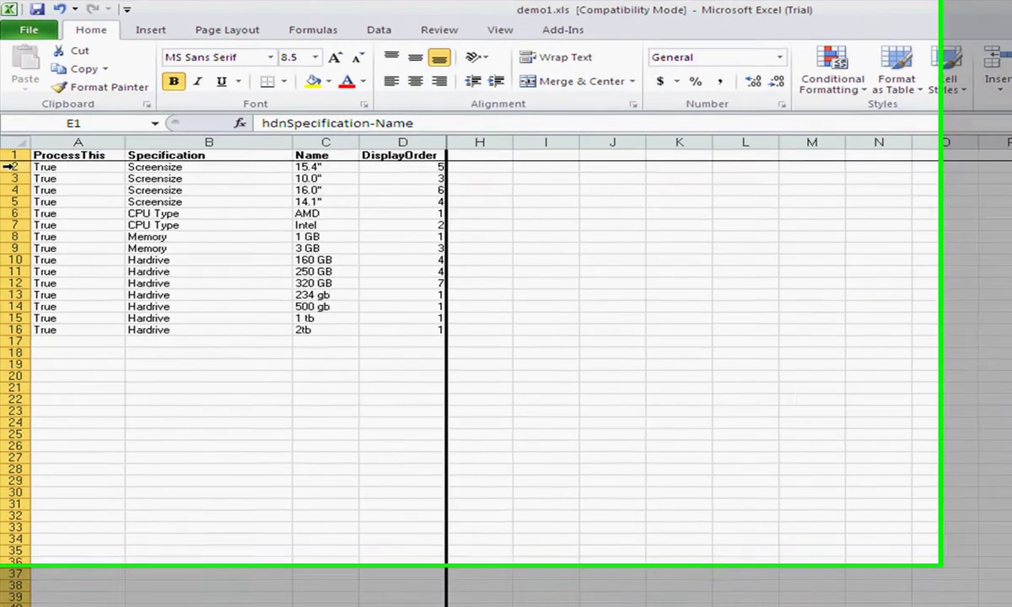
pyautogui.click(14, 158)
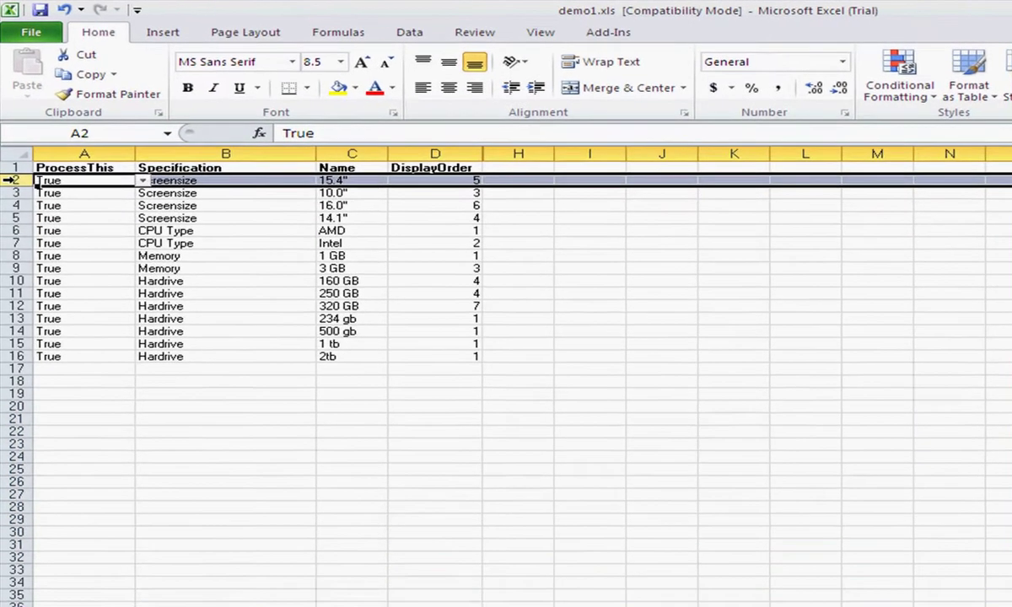
pyautogui.keyDown('shift'); pyautogui.click(17, 356); pyautogui.keyUp('shift')
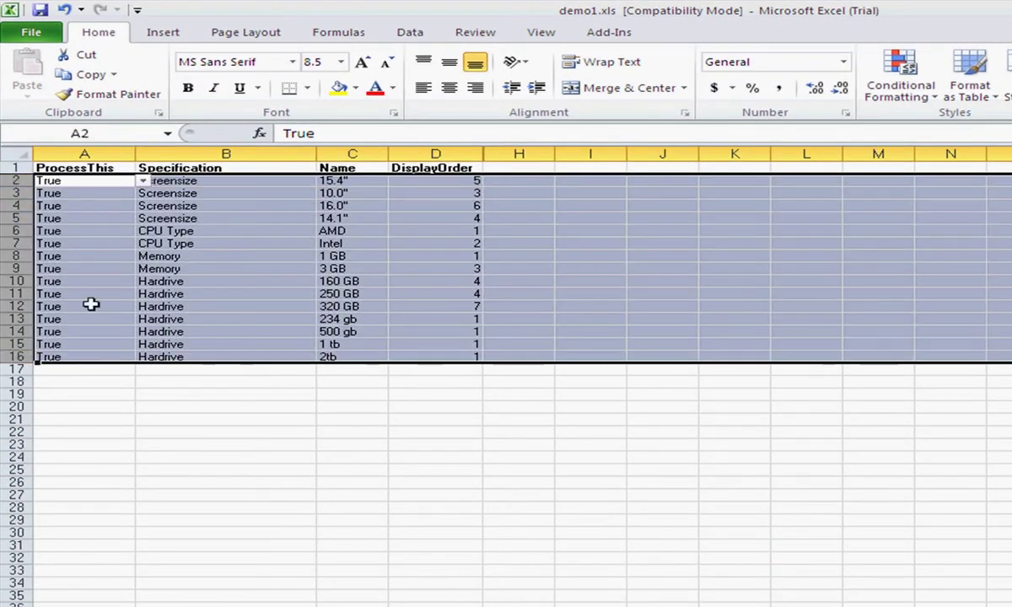
pyautogui.rightClick(139, 279)
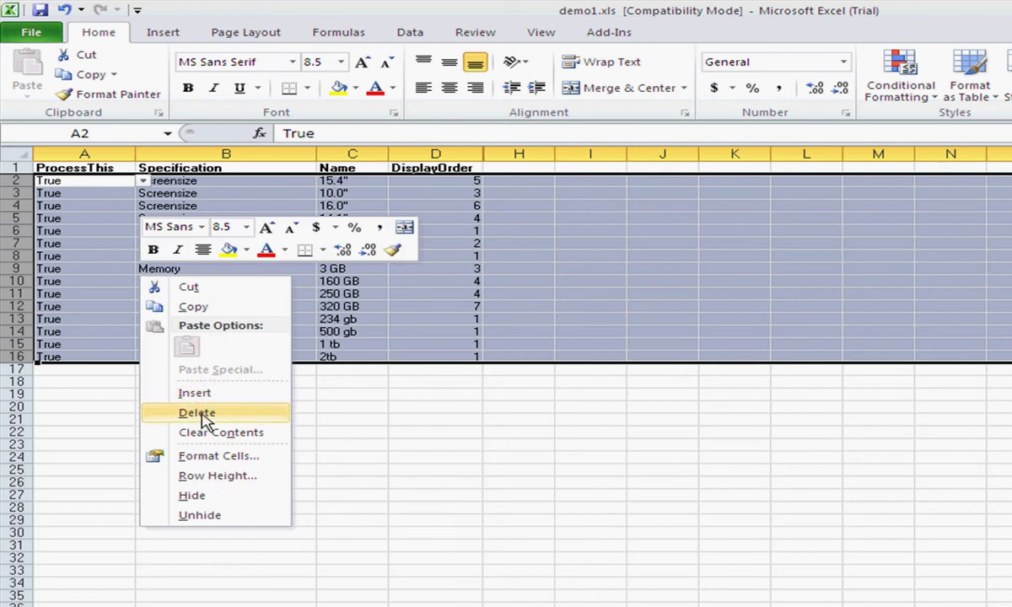
pyautogui.click(221, 433)
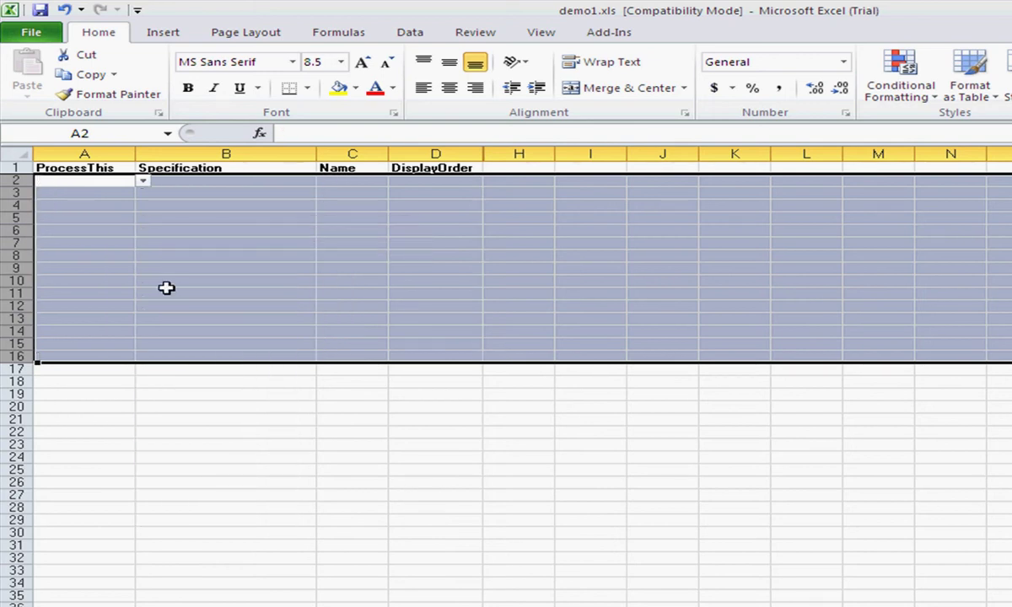
# Step: Set ProcessThis to True and Specification to Finish in row 2 of the SpecificationDetails sheet
pyautogui.click(117, 184)
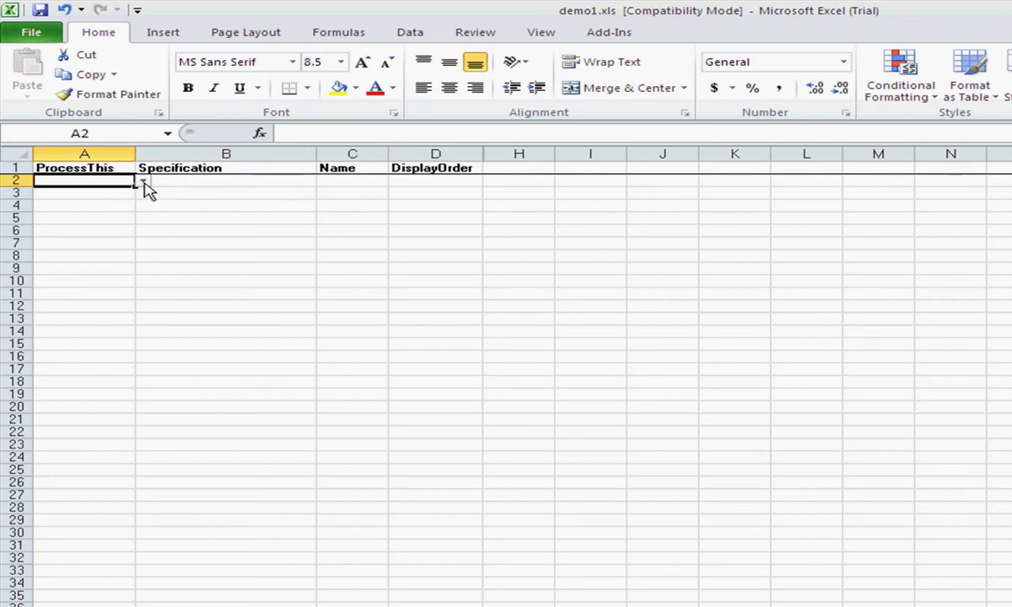
pyautogui.click(144, 181)
pyautogui.click(133, 191)
pyautogui.click(162, 182)
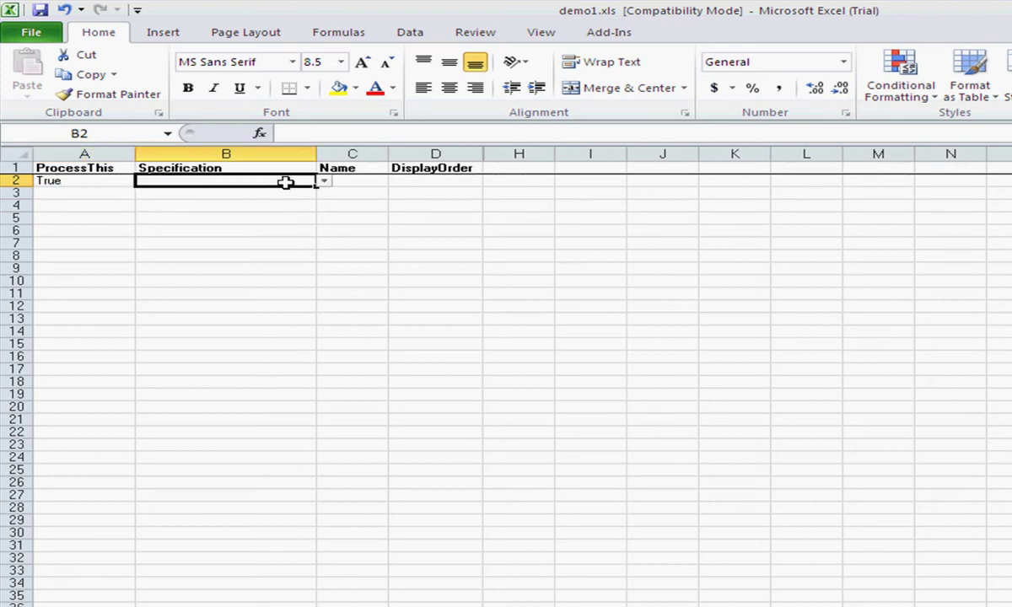
pyautogui.click(351, 181)
pyautogui.click(304, 180)
pyautogui.click(324, 181)
pyautogui.click(282, 196)
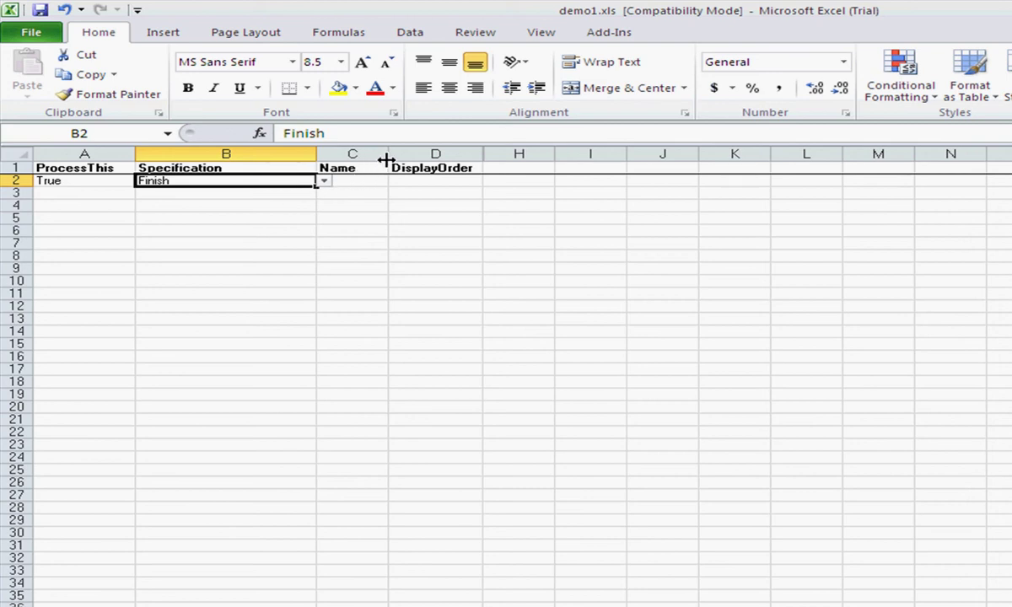
# Step: Widen the Name column and enter Antique Brass with DisplayOrder 1 in row 2
pyautogui.moveTo(388, 153); pyautogui.dragTo(509, 153)
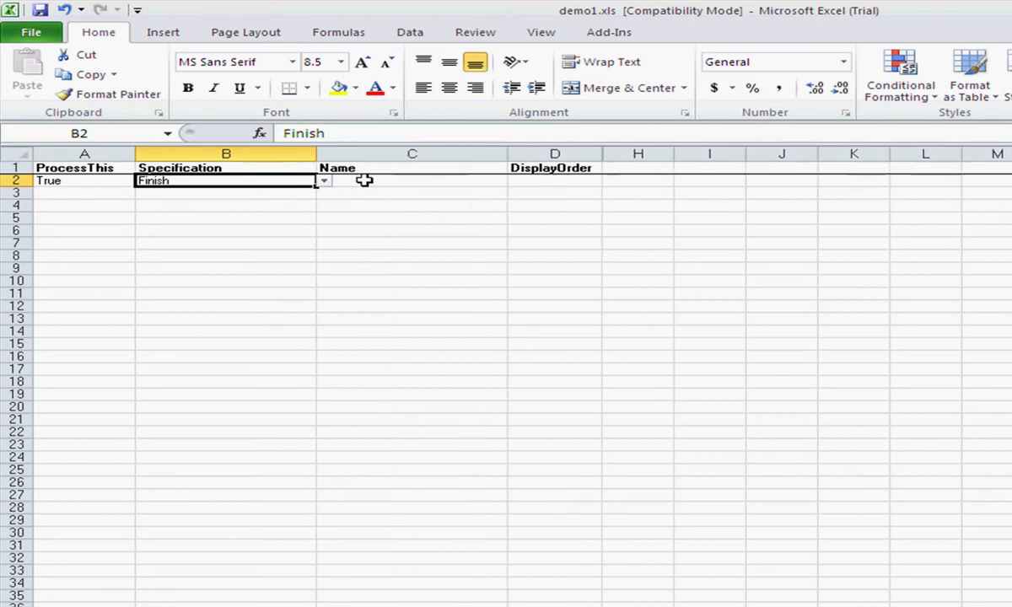
pyautogui.click(363, 180)
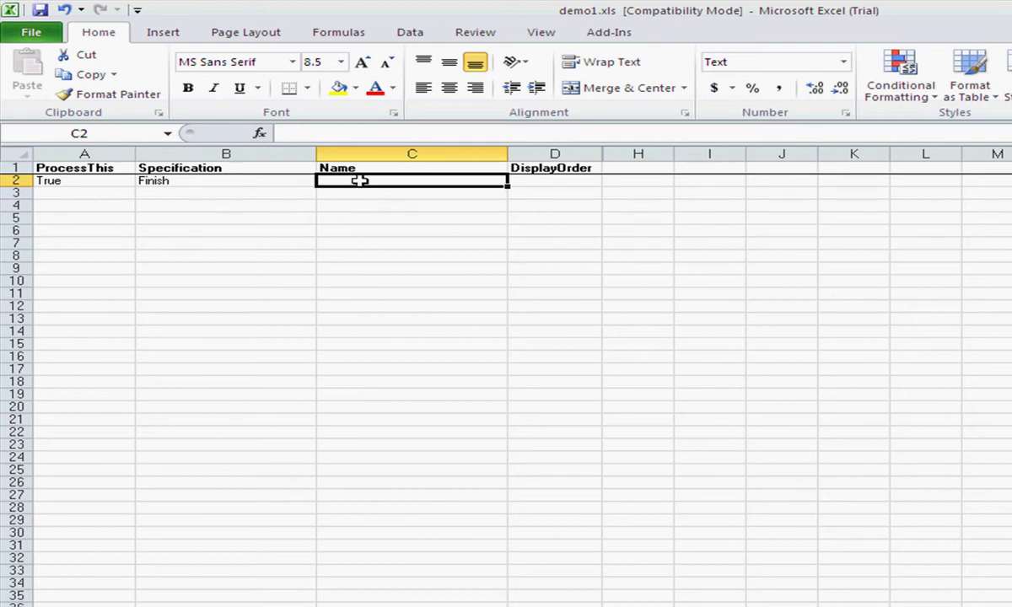
pyautogui.write('Anitu')
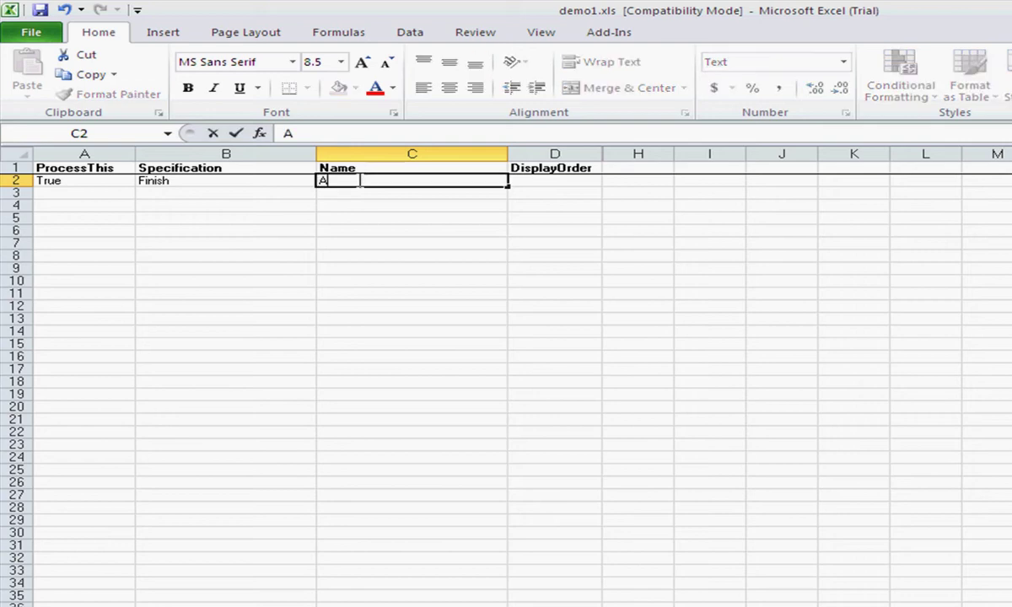
pyautogui.press('BackSpace')
pyautogui.press('BackSpace')
pyautogui.press('BackSpace')
pyautogui.write('tique Brass')
pyautogui.press('Tab')
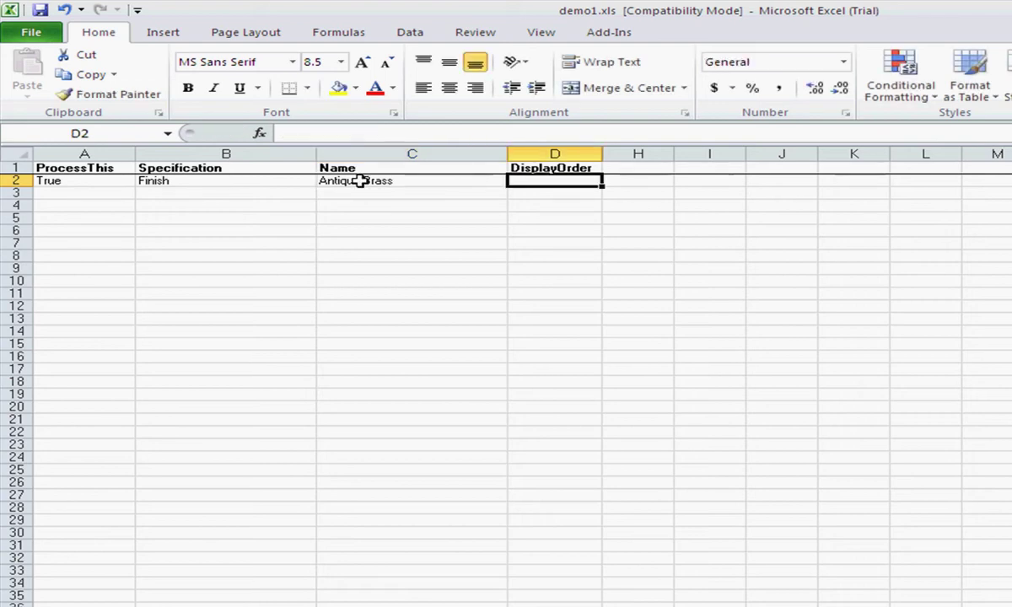
pyautogui.write('1')
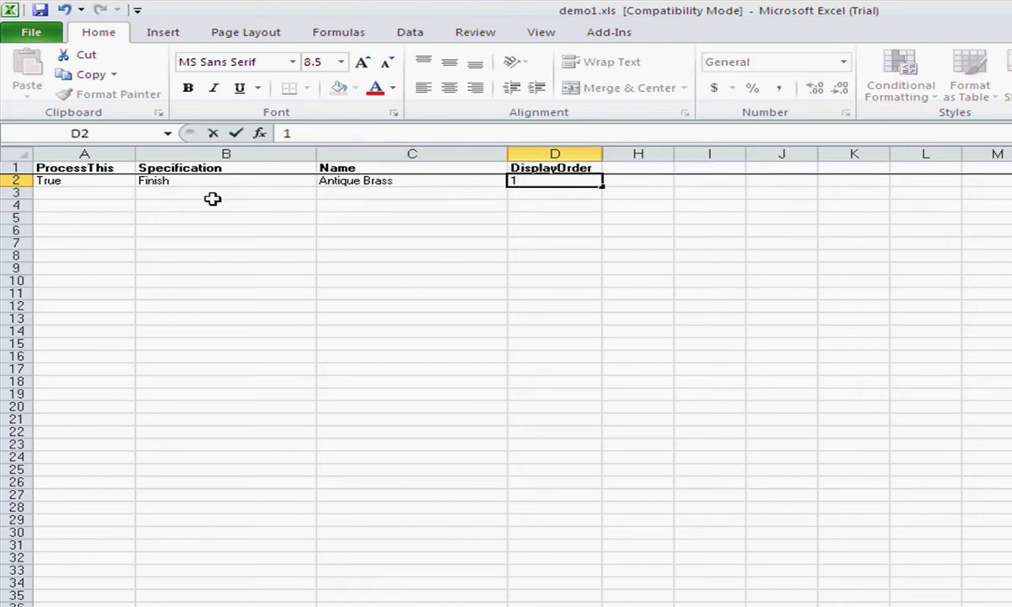
# Step: Set ProcessThis to True and Specification to Zipper in row 3
pyautogui.click(100, 193)
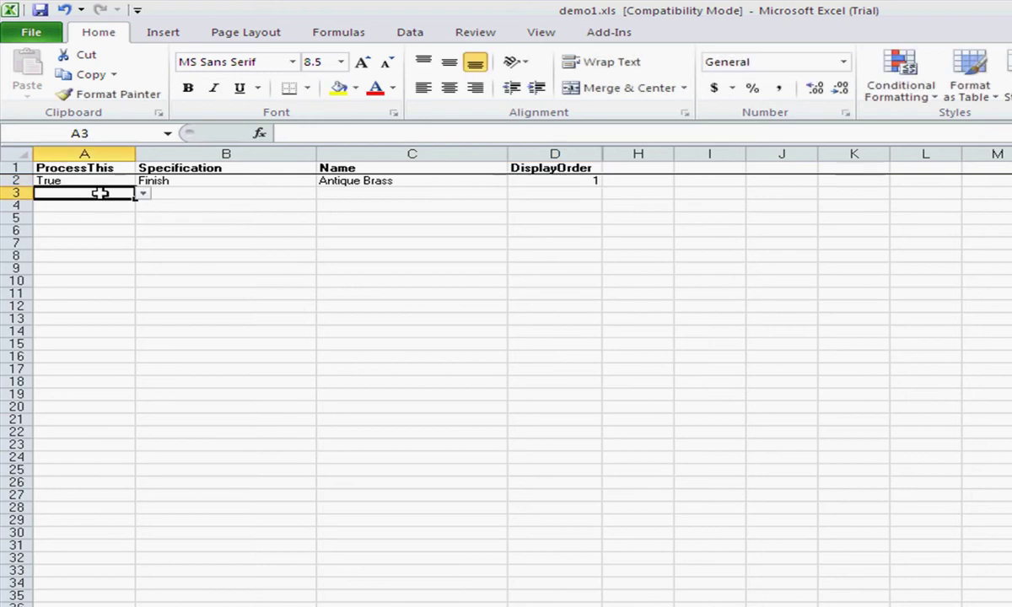
pyautogui.click(144, 194)
pyautogui.click(136, 205)
pyautogui.click(174, 196)
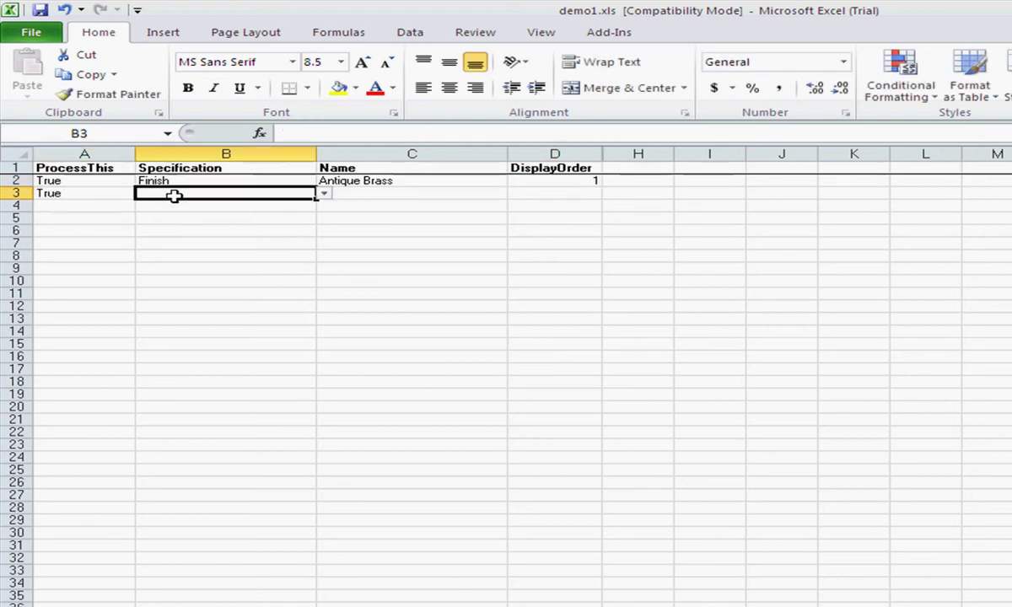
pyautogui.click(324, 194)
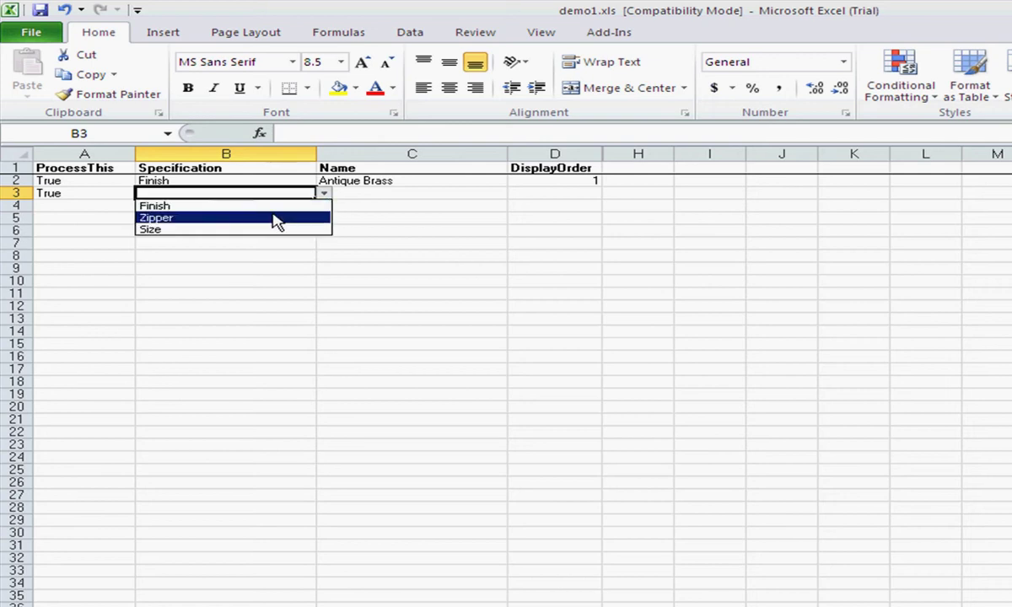
pyautogui.click(277, 221)
# Step: Enter Stainless Steel as the Name in row 3 with a DisplayOrder of 1
pyautogui.click(347, 197)
pyautogui.write('St')
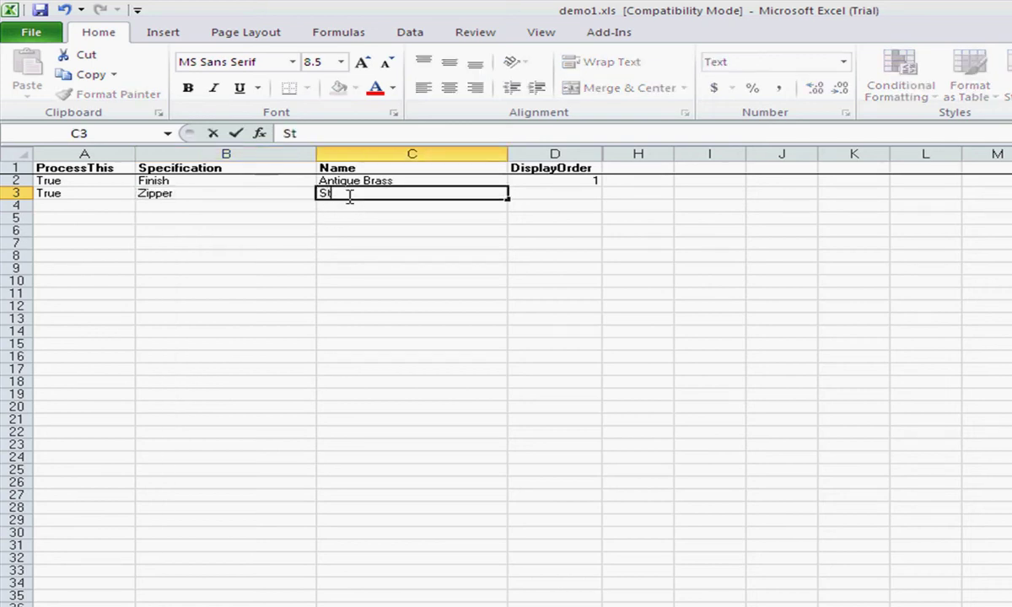
pyautogui.write('ainless')
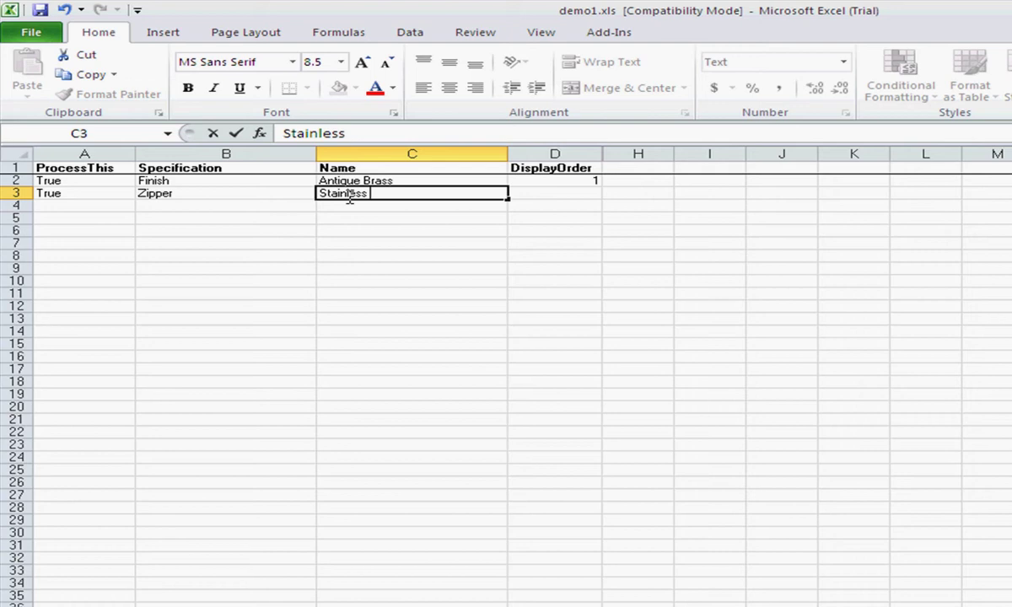
pyautogui.write(' Steel')
pyautogui.press('Tab')
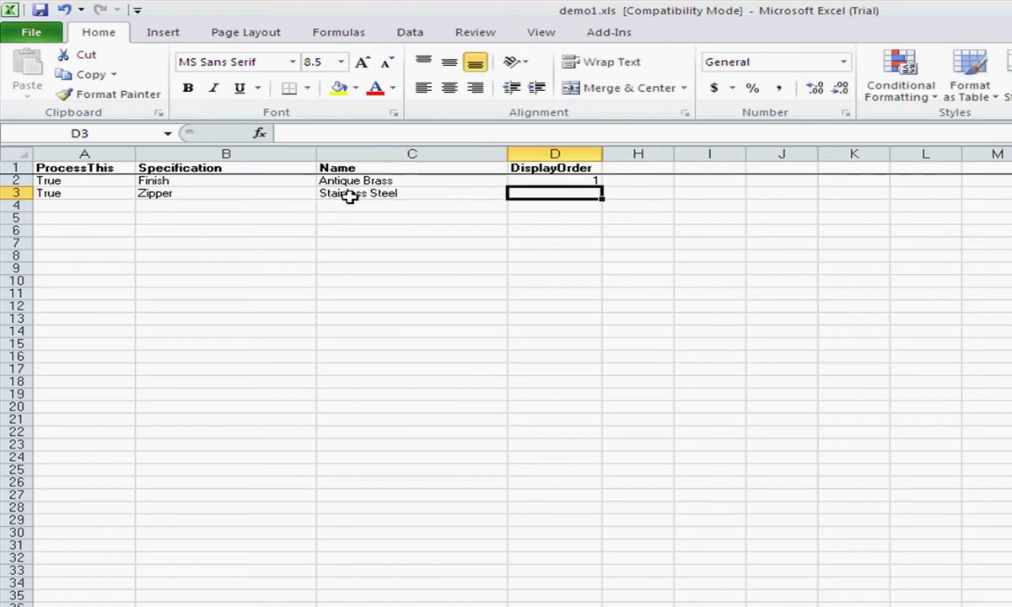
pyautogui.write('1')
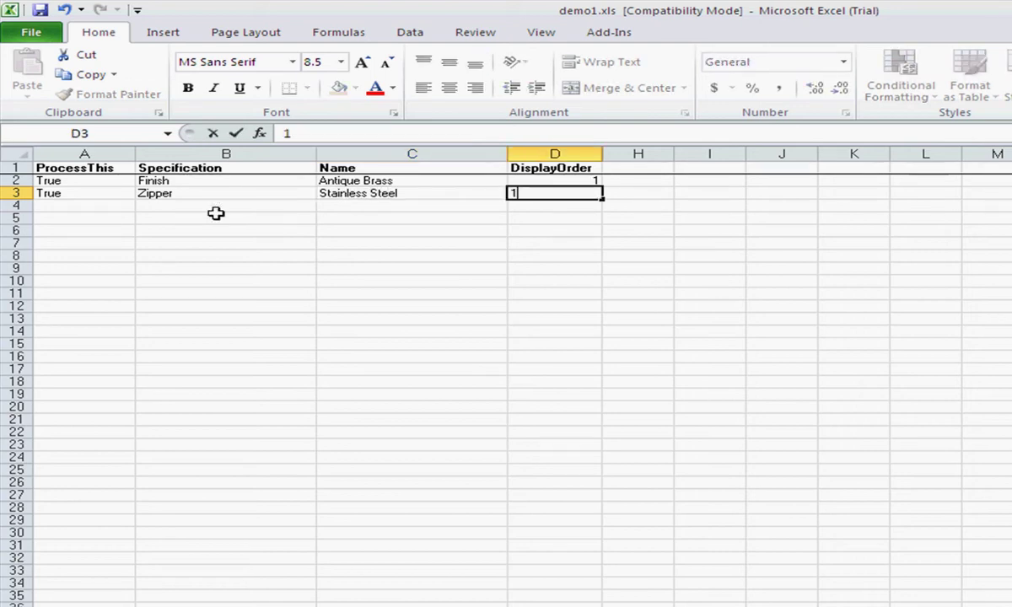
pyautogui.press('Return')
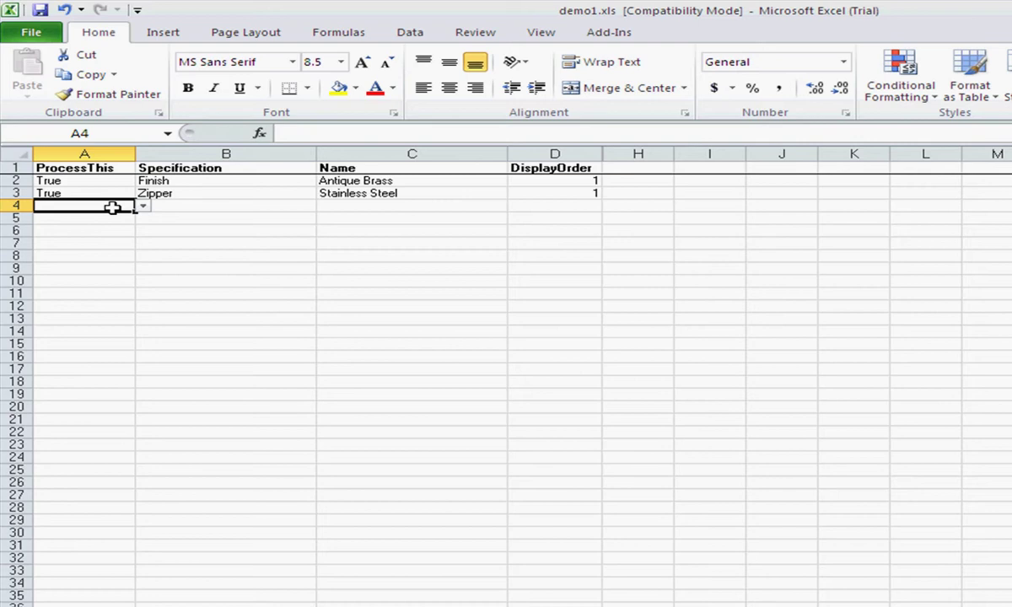
# Step: Set ProcessThis to True and Specification to Size in row 4
pyautogui.click(142, 196)
pyautogui.click(129, 206)
pyautogui.click(143, 207)
pyautogui.click(124, 217)
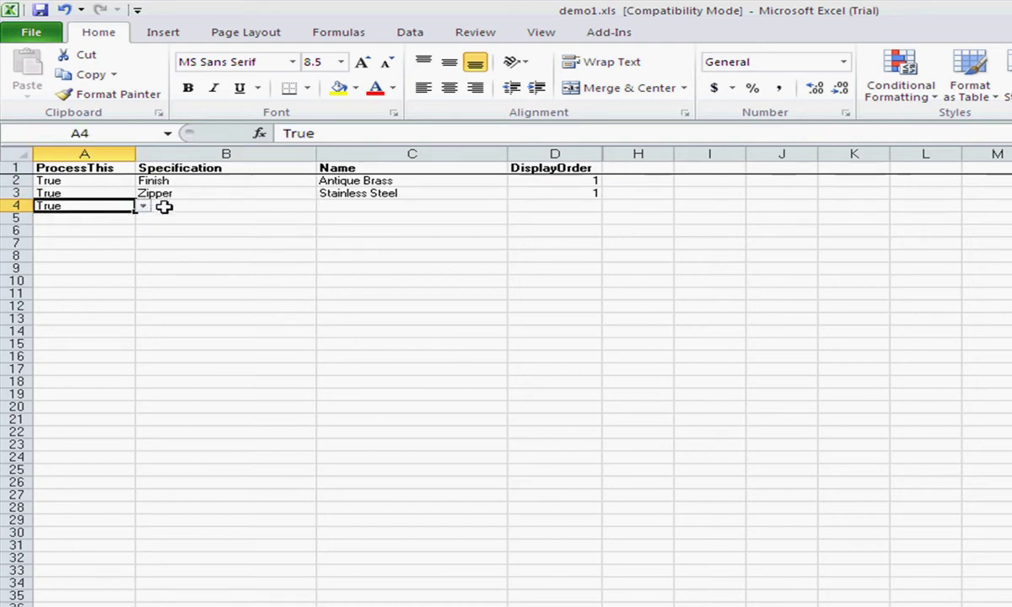
pyautogui.click(285, 211)
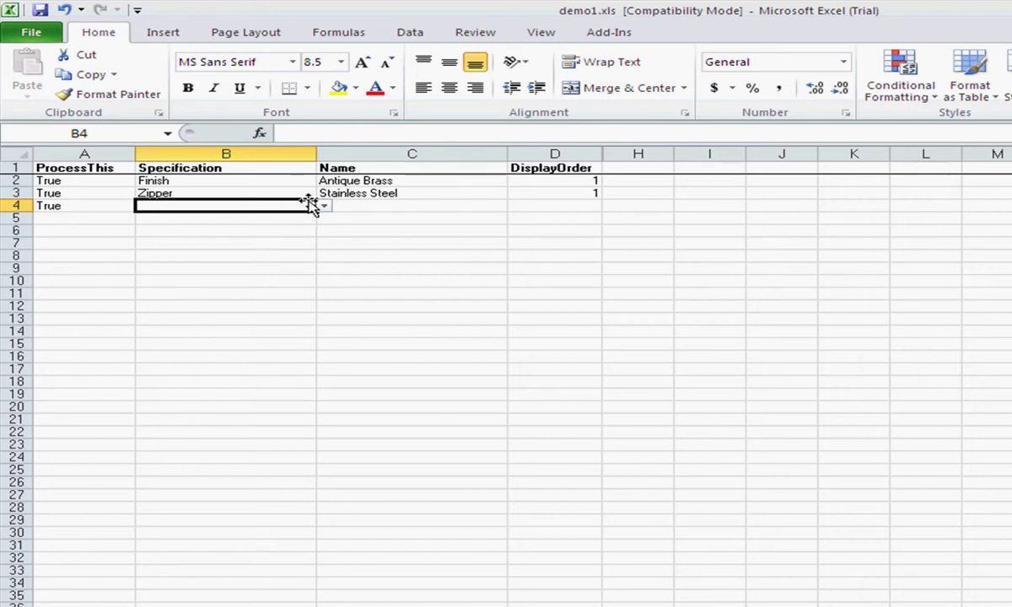
pyautogui.click(319, 207)
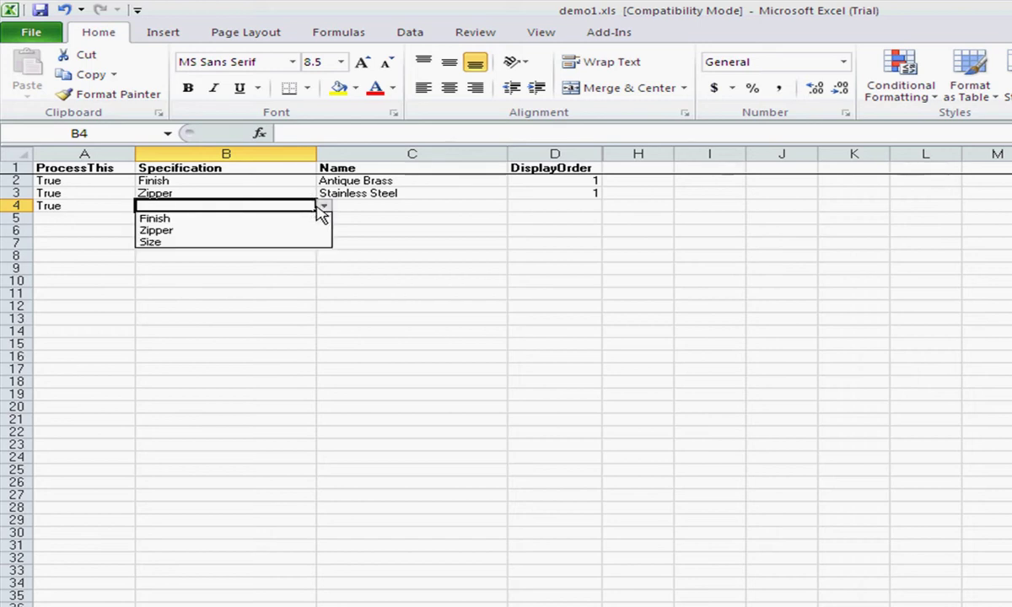
pyautogui.click(292, 242)
# Step: Enter 15.6'' as the Name in row 4 with a DisplayOrder of 1
pyautogui.click(357, 213)
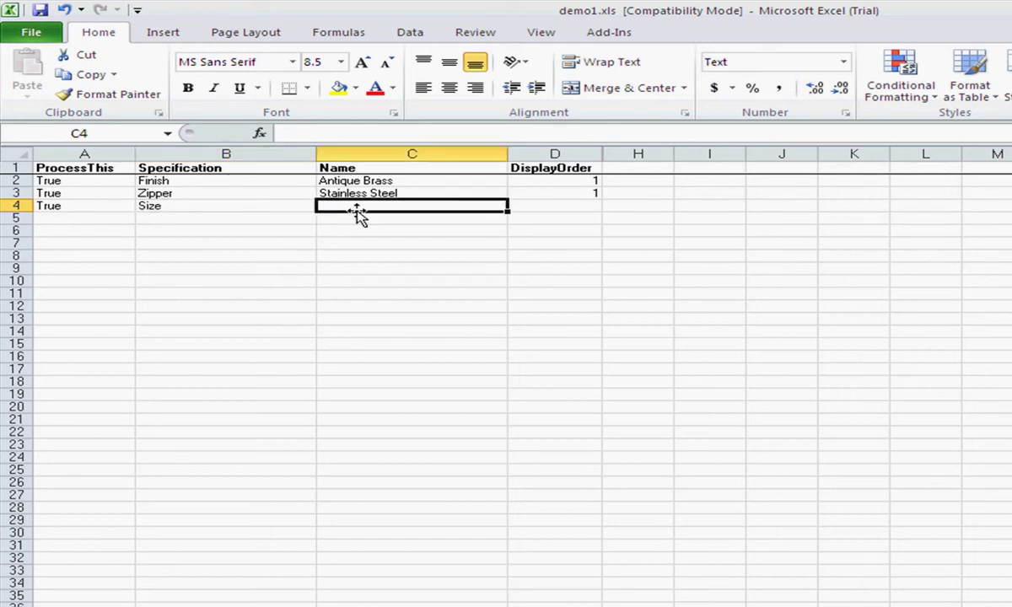
pyautogui.write('15.6"')
pyautogui.press('Tab')
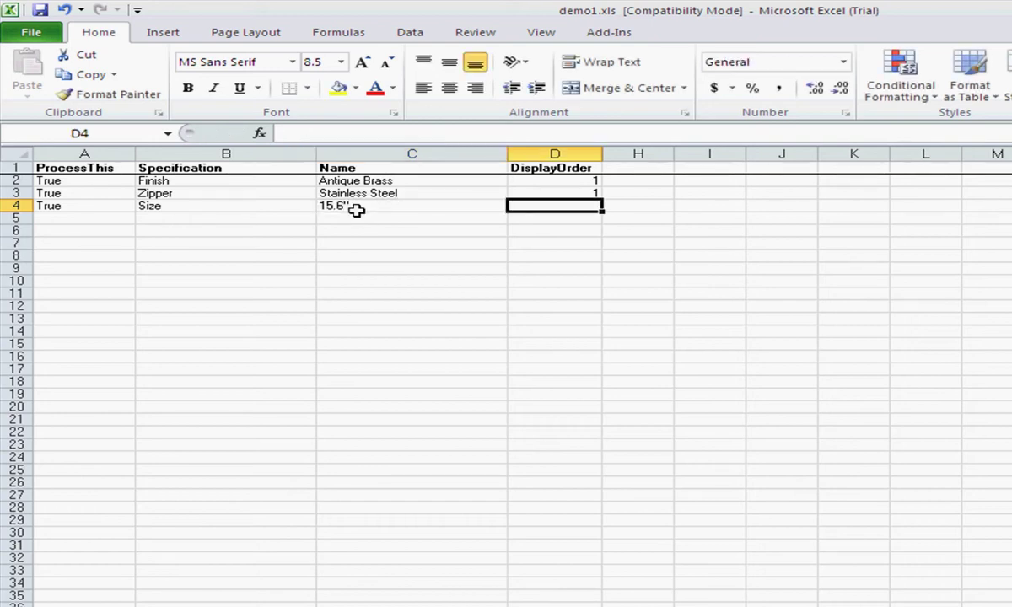
pyautogui.write('1')
pyautogui.click(548, 241)
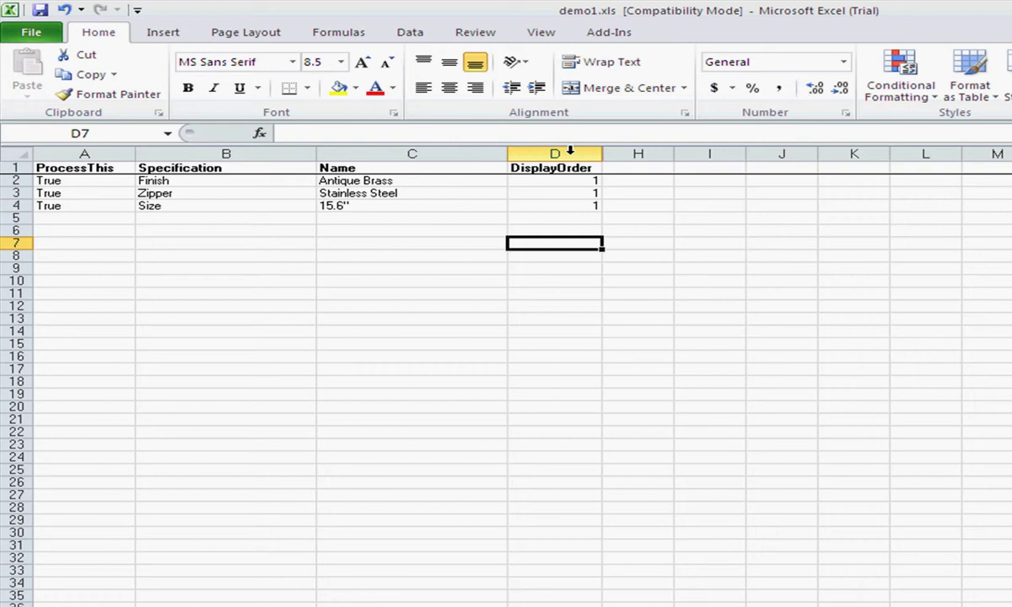
# Step: Unhide the hidden columns between D and H on the SpecificationDetails sheet
pyautogui.moveTo(570, 151); pyautogui.dragTo(640, 154)
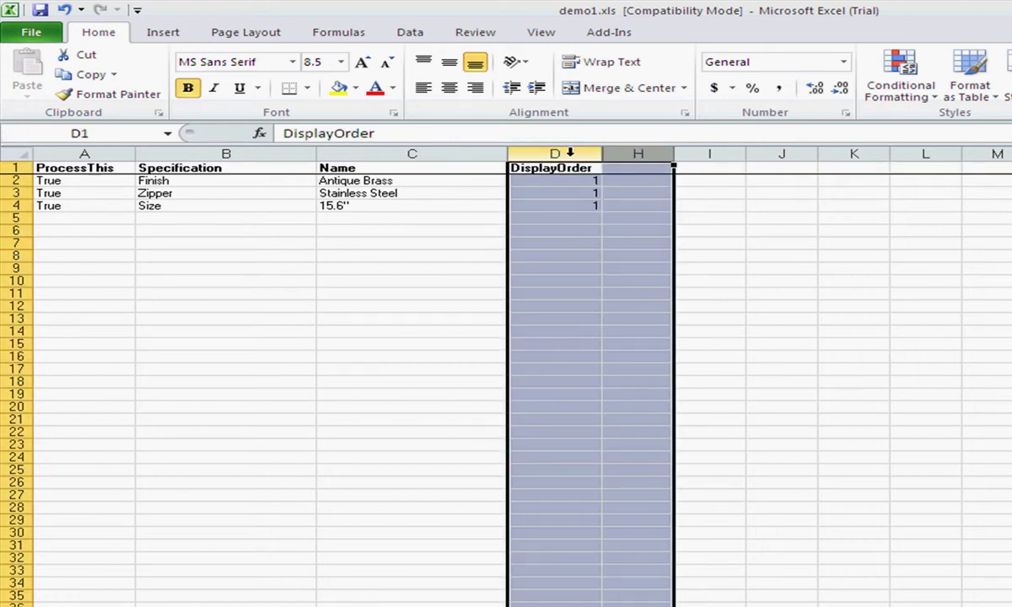
pyautogui.rightClick(574, 228)
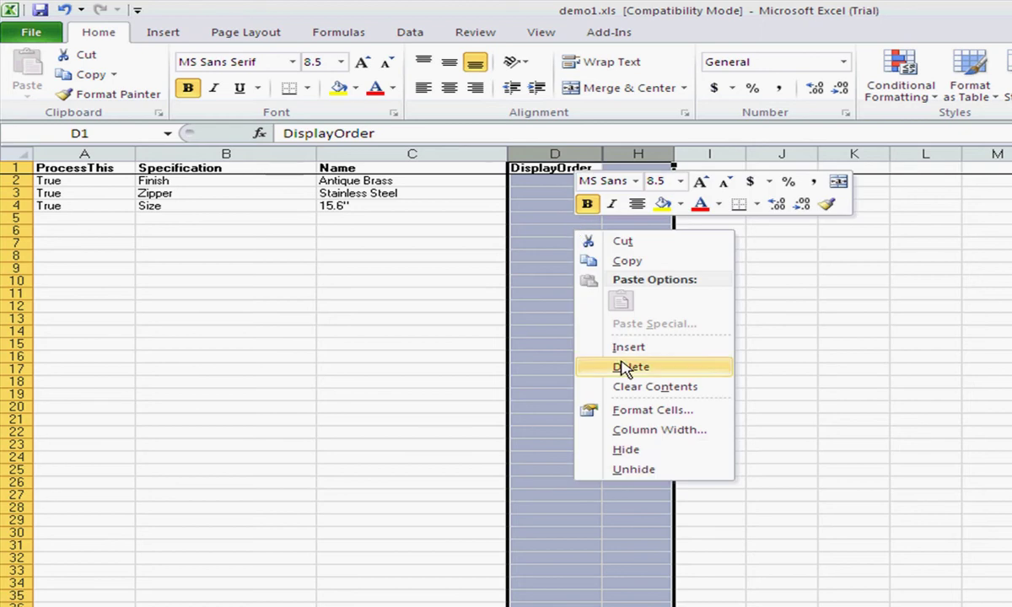
pyautogui.click(639, 469)
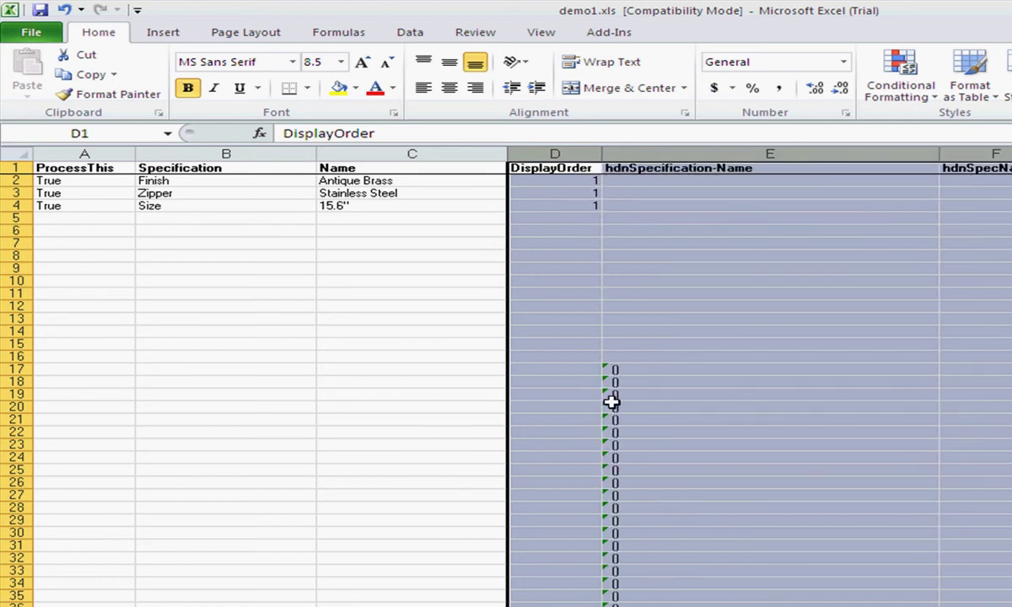
# Step: Copy the hidden-column formulas in E17:G17 of the SpecificationDetails sheet
pyautogui.click(662, 381)
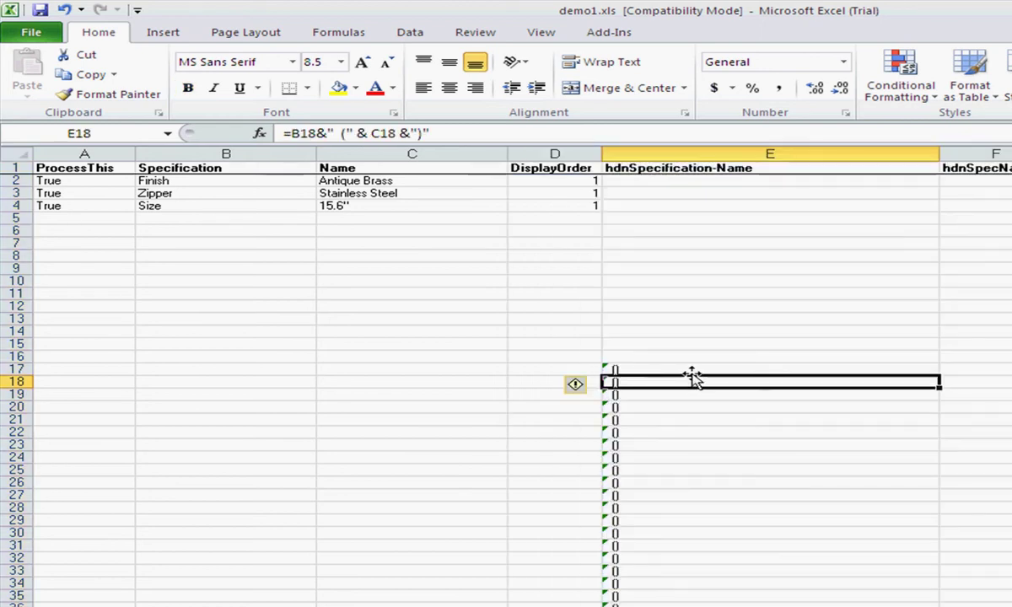
pyautogui.click(690, 371)
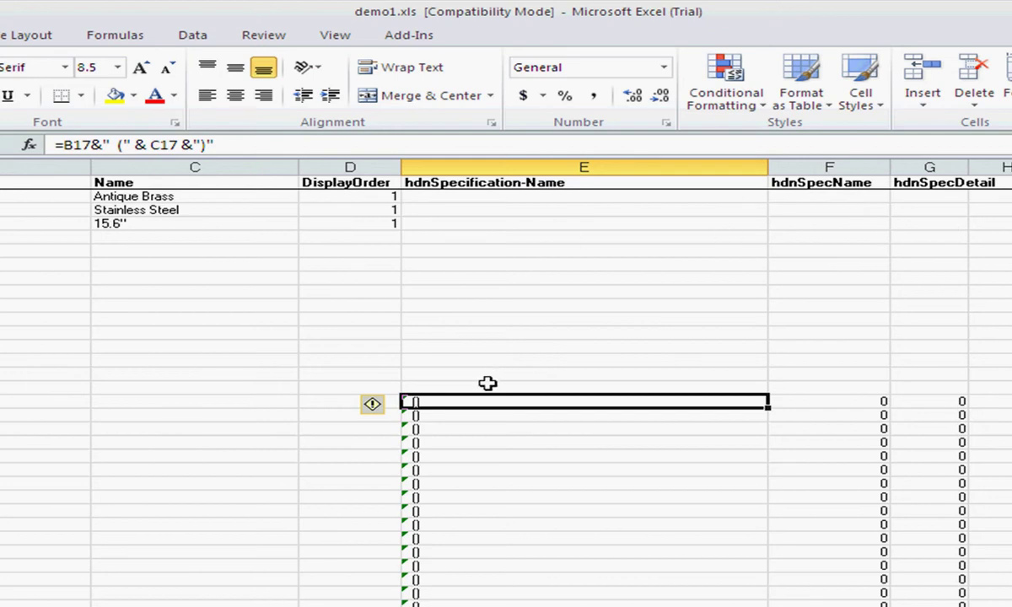
pyautogui.moveTo(481, 399); pyautogui.dragTo(953, 398)
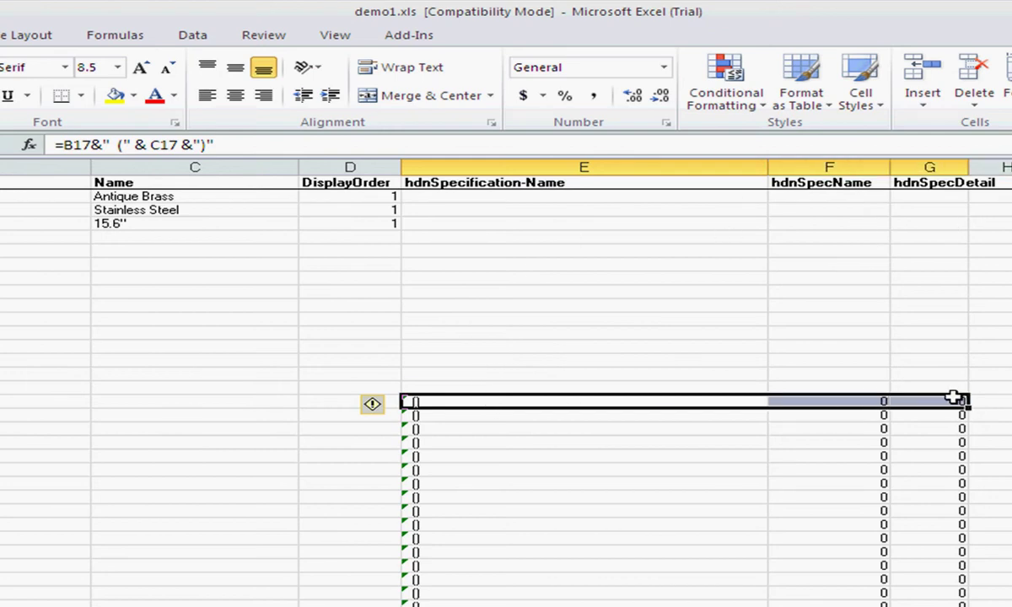
pyautogui.rightClick(872, 400)
pyautogui.click(923, 435)
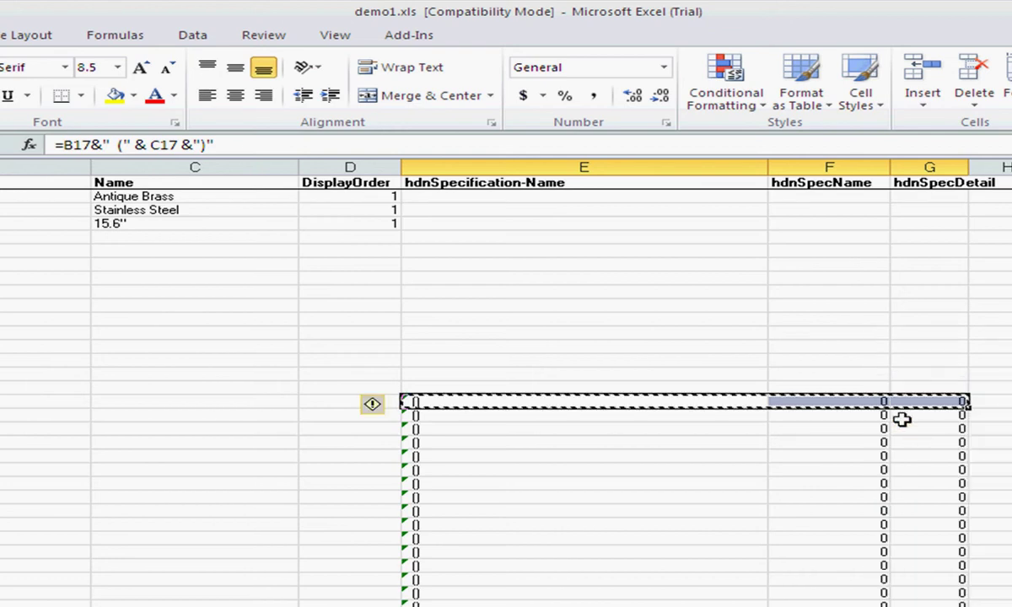
# Step: Paste the copied formulas into E2:G16 of the SpecificationDetails sheet
pyautogui.moveTo(472, 199); pyautogui.dragTo(933, 349)
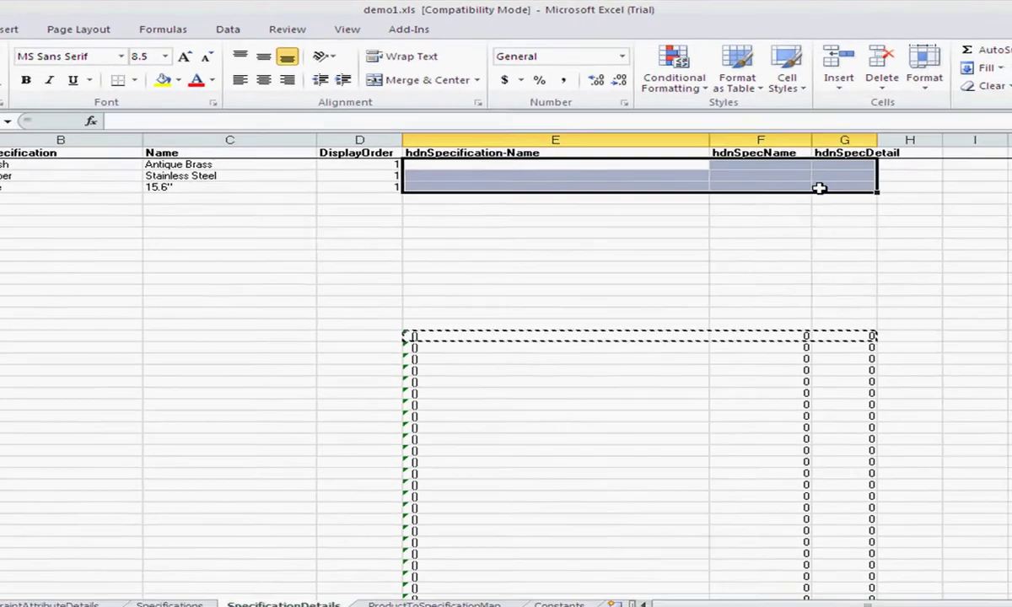
pyautogui.moveTo(833, 283); pyautogui.dragTo(827, 314)
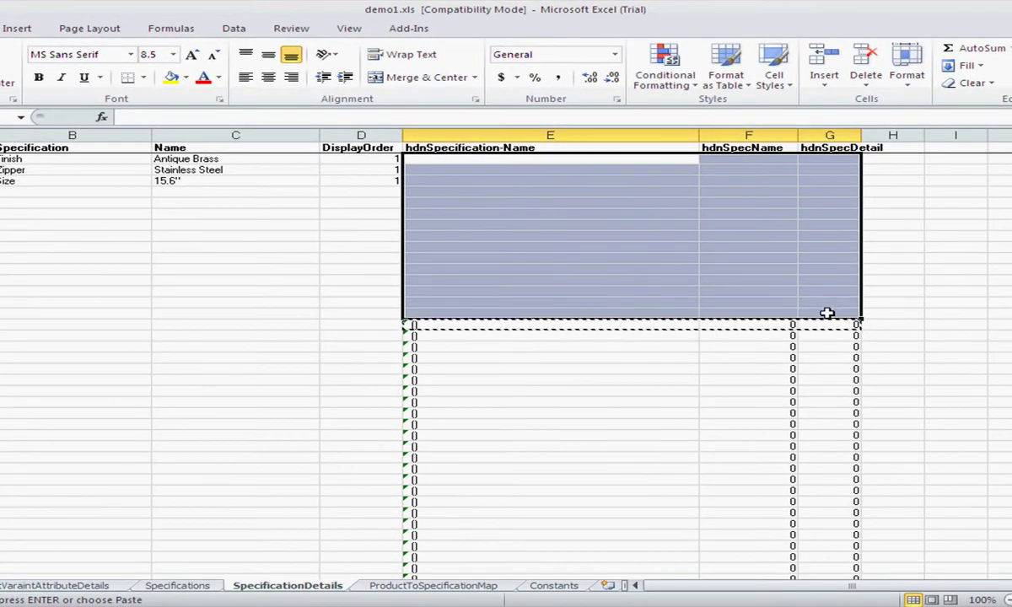
pyautogui.rightClick(553, 251)
pyautogui.click(586, 317)
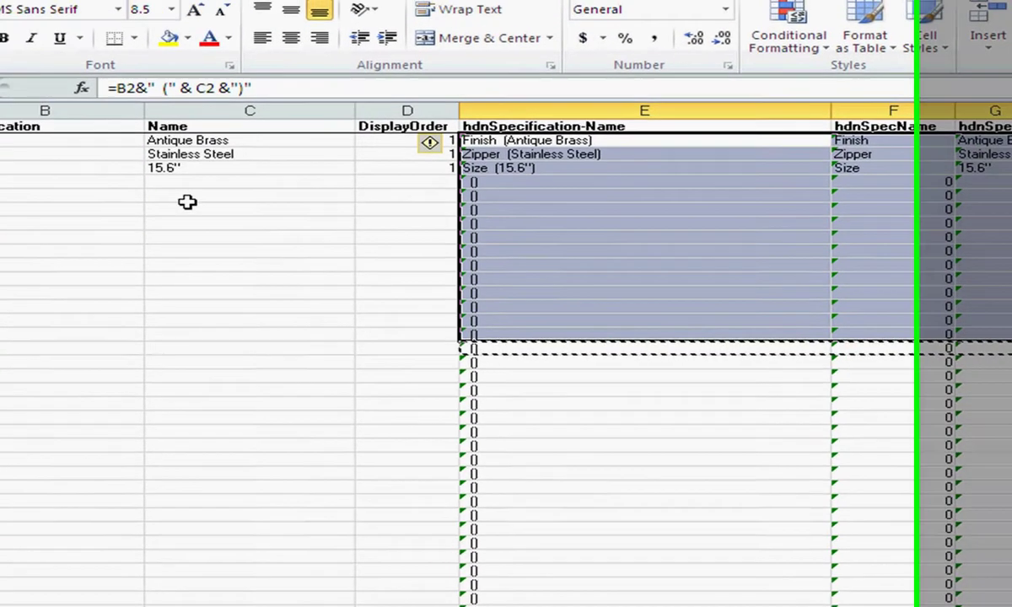
pyautogui.click(154, 192)
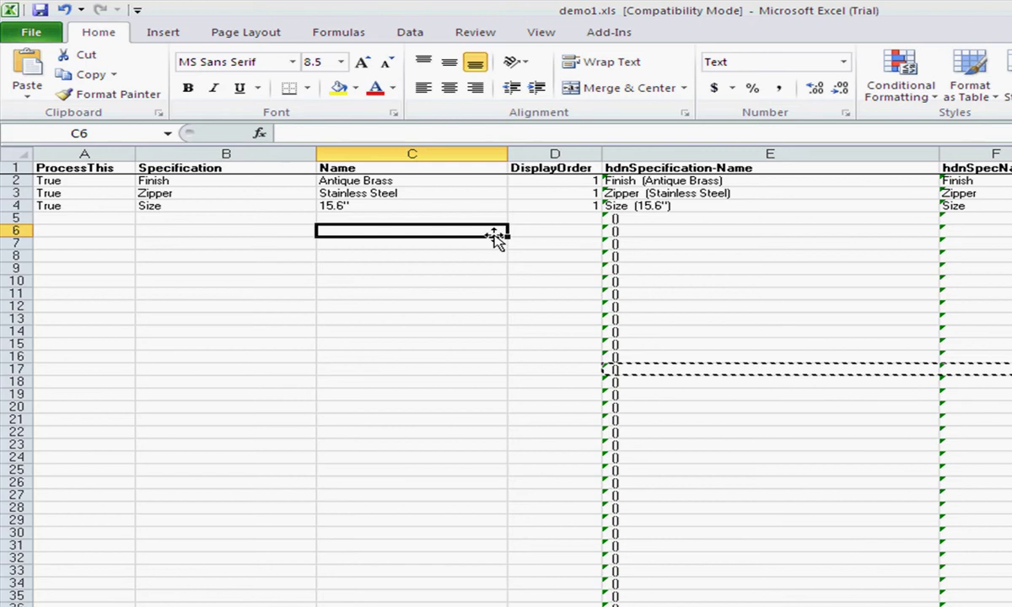
# Step: Examine how the hdnSpecification-Name, hdnSpecName and hdnSpecDetail formulas refer to the Specification and Name cells in rows 2 and 3
pyautogui.click(661, 182)
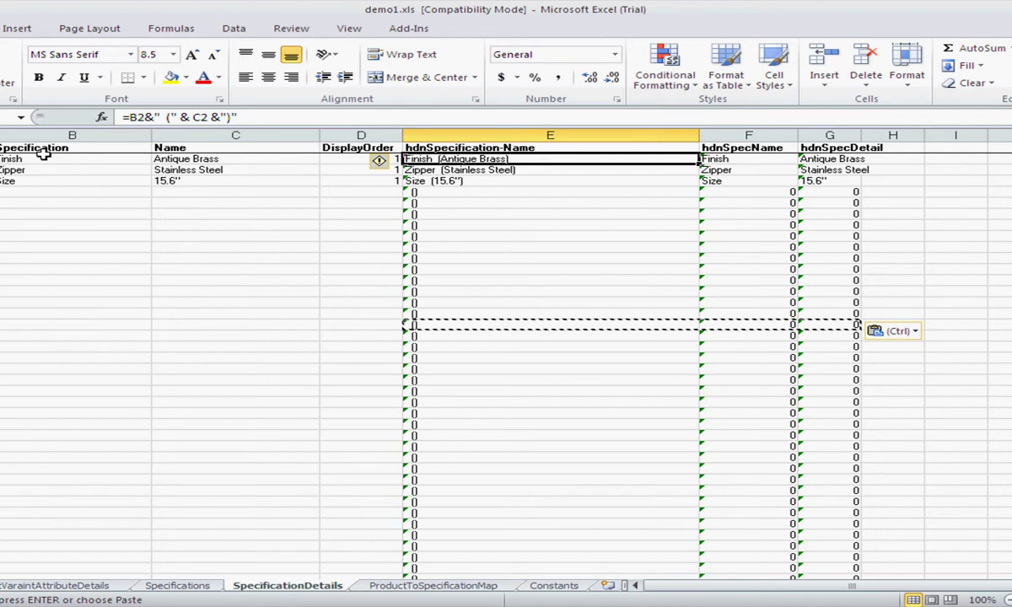
pyautogui.click(42, 156)
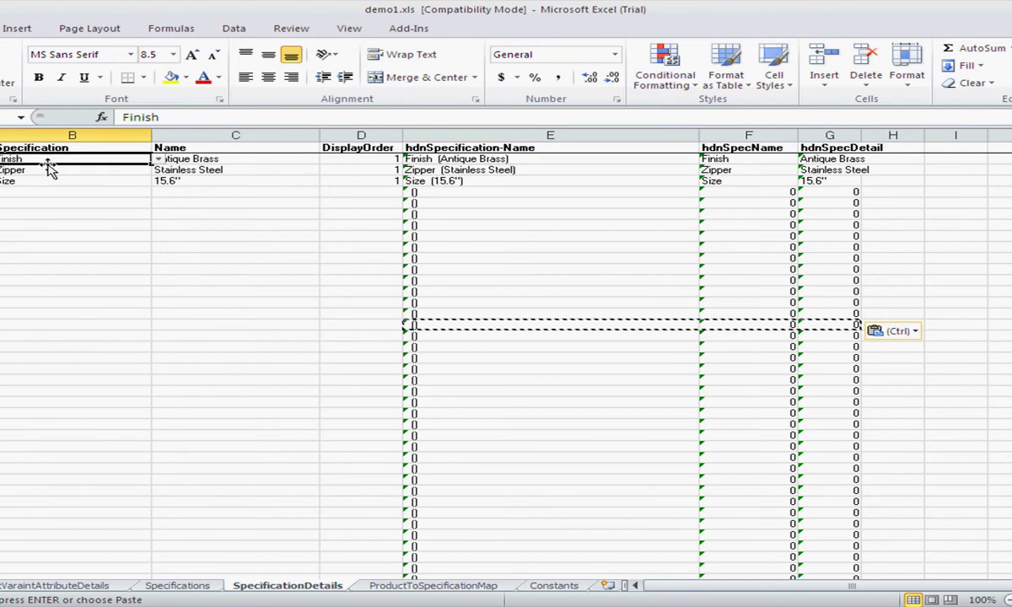
pyautogui.click(422, 159)
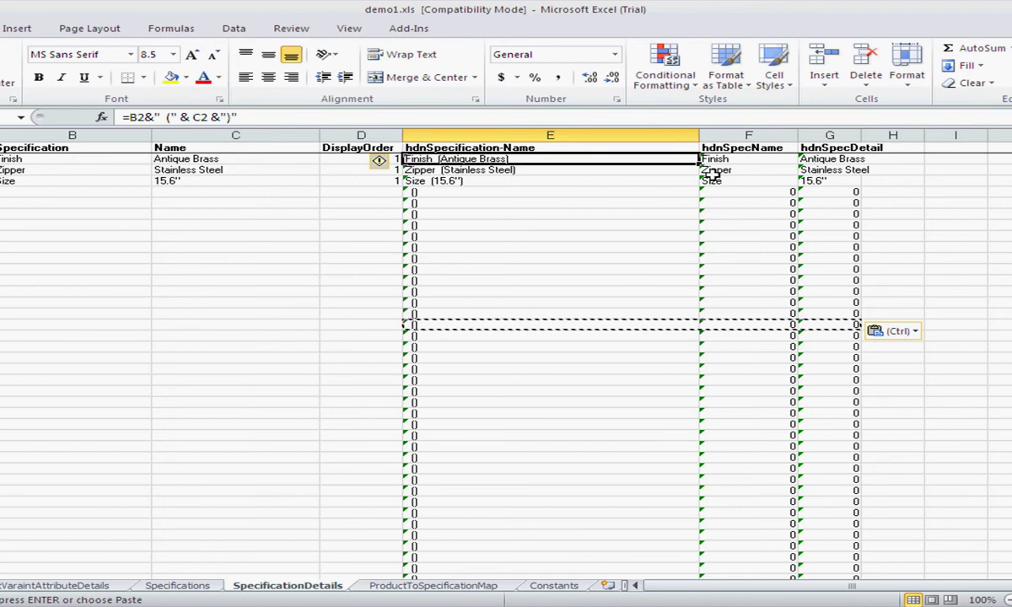
pyautogui.click(759, 161)
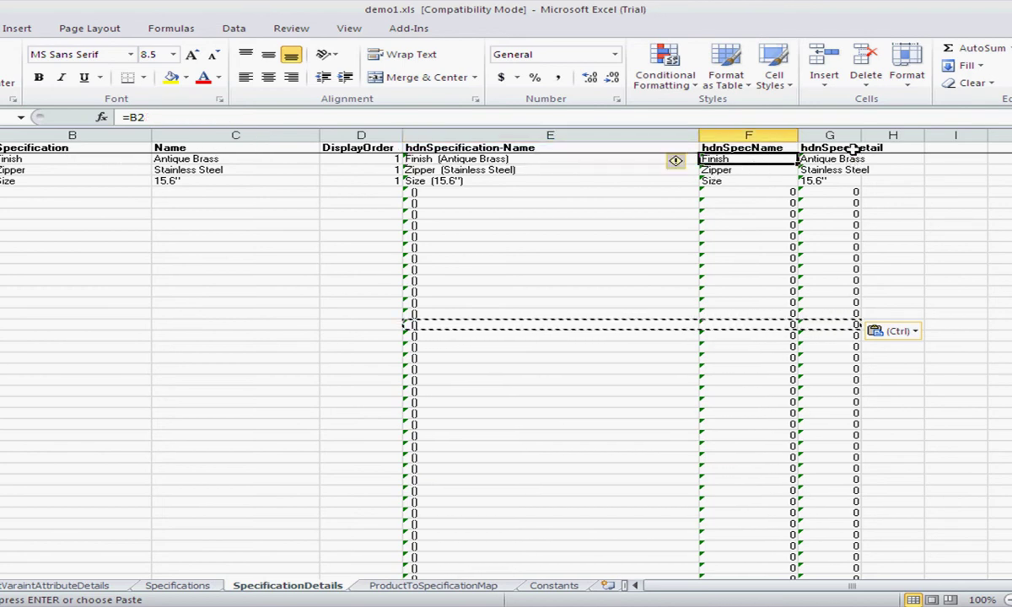
pyautogui.click(806, 159)
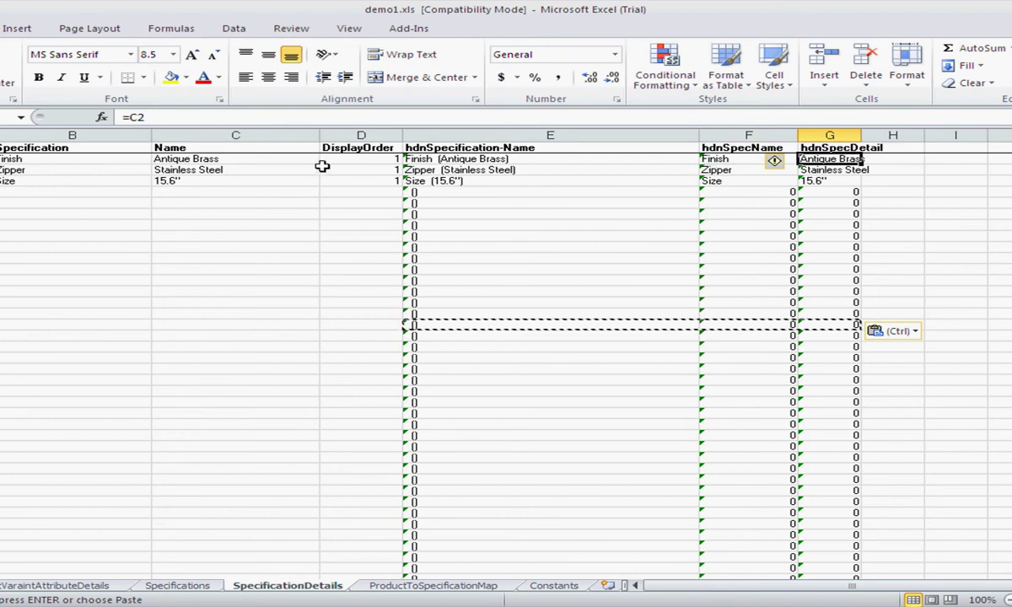
pyautogui.click(201, 159)
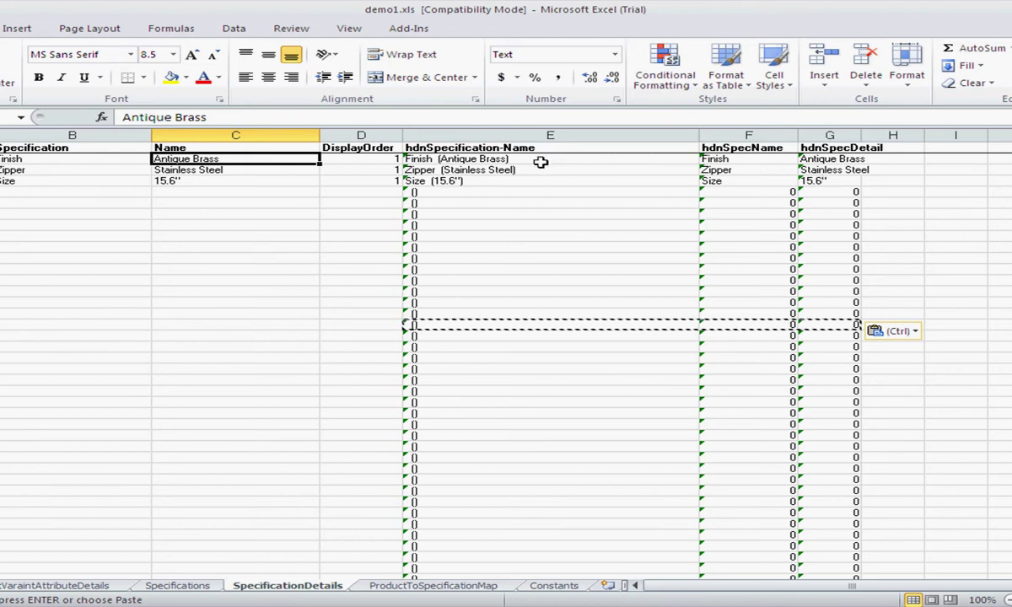
pyautogui.click(666, 168)
pyautogui.click(831, 169)
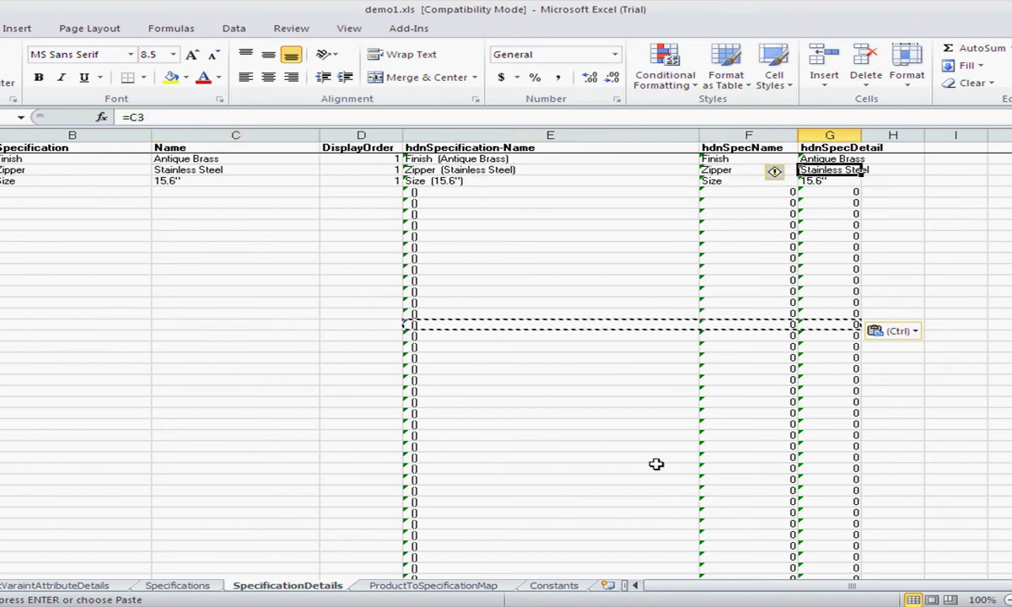
# Step: Clear the contents of the existing entries in rows 2 to 8 of the ProductToSpecificationMap sheet
pyautogui.click(430, 586)
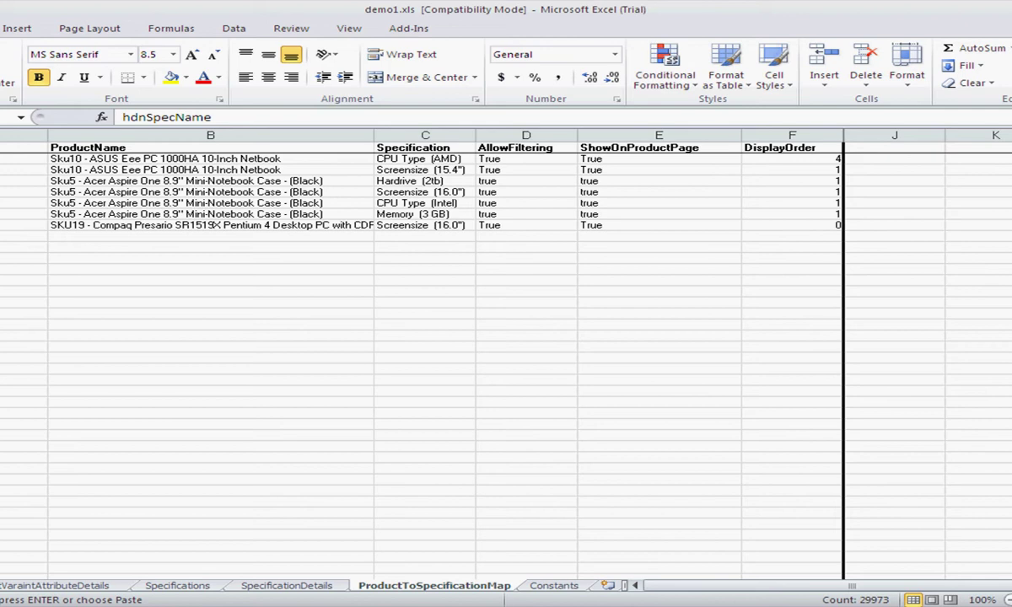
pyautogui.click(54, 158)
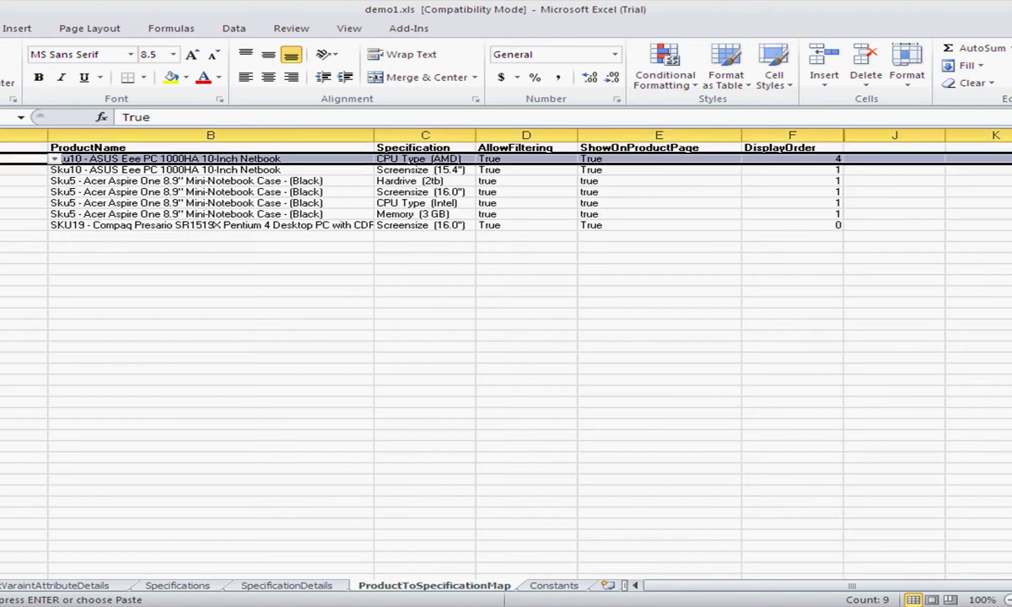
pyautogui.keyDown('shift'); pyautogui.click(4, 225); pyautogui.keyUp('shift')
pyautogui.rightClick(4, 215)
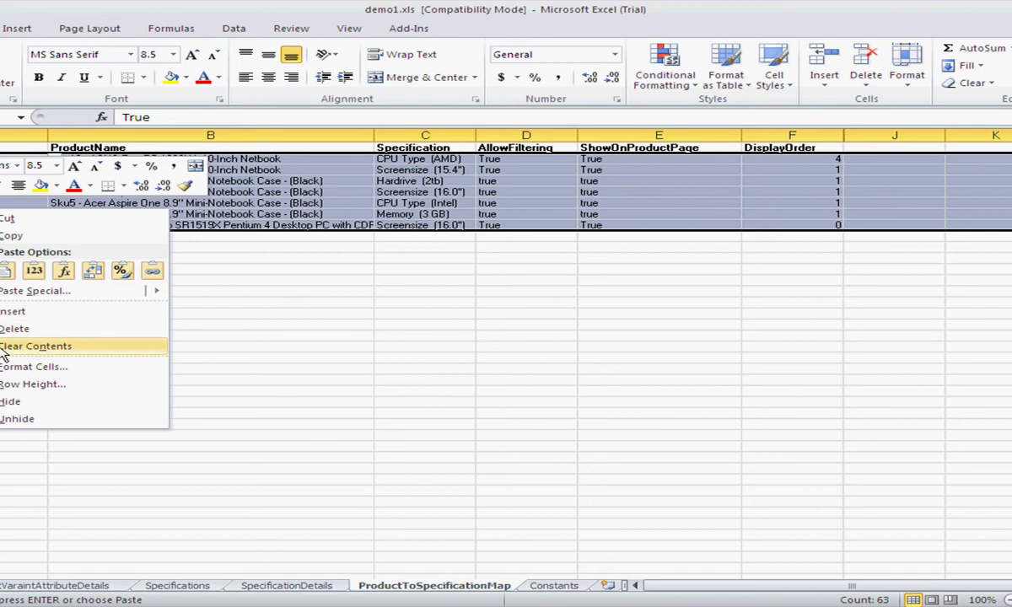
pyautogui.click(3, 345)
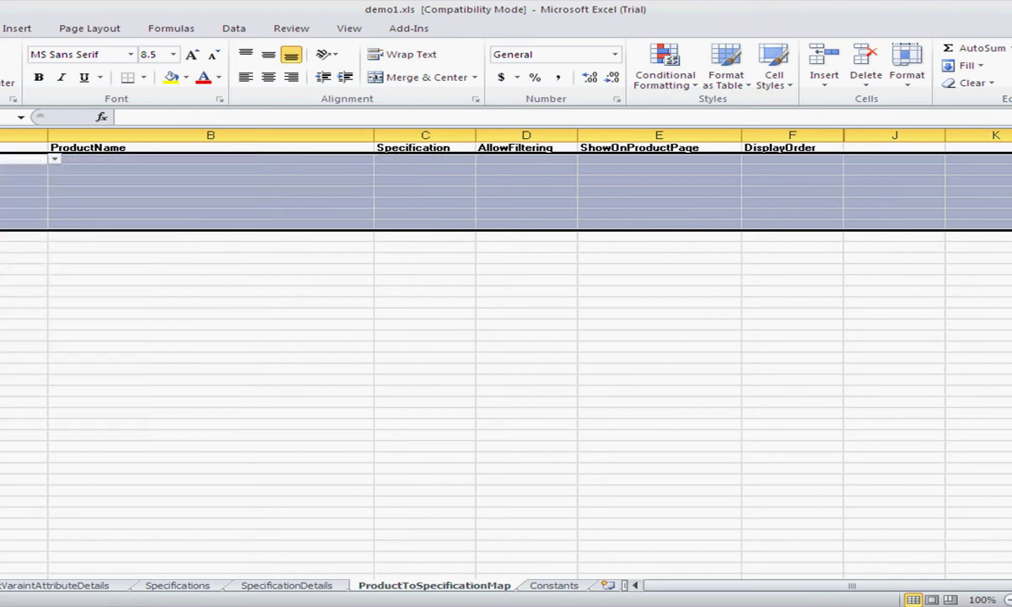
# Step: Narrow the ProcessThis and ProductName columns and choose the ProcessThis option for row 2
pyautogui.moveTo(49, 137); pyautogui.dragTo(12, 137)
pyautogui.moveTo(336, 135); pyautogui.dragTo(288, 137)
pyautogui.click(6, 159)
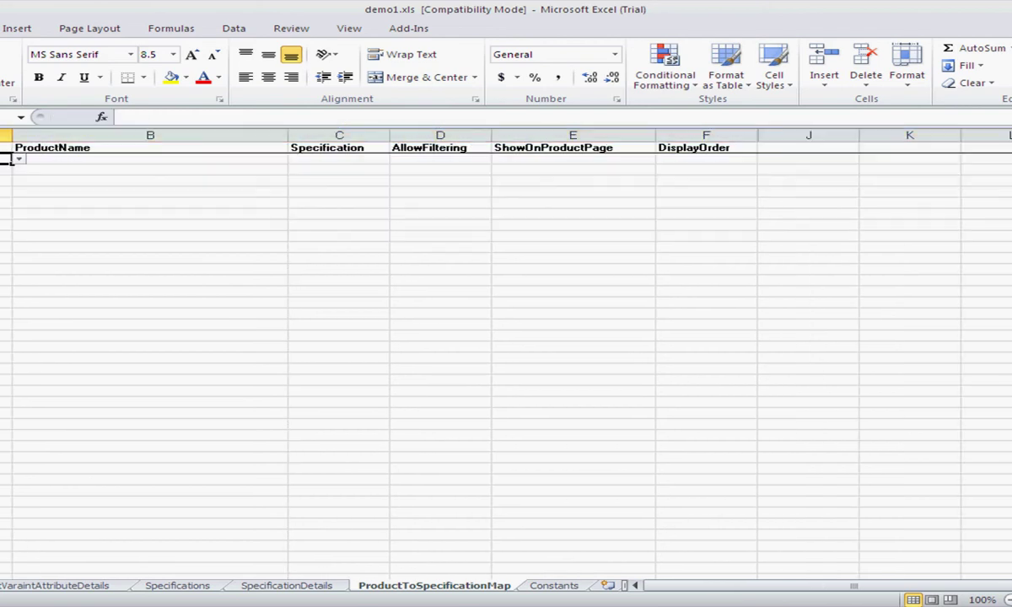
pyautogui.click(19, 159)
pyautogui.click(5, 172)
# Step: Set row 2's ProductName to SHAWNTEST1 - Shawn Test Product and its Specification to Finish (Antique Brass)
pyautogui.click(37, 158)
pyautogui.click(294, 160)
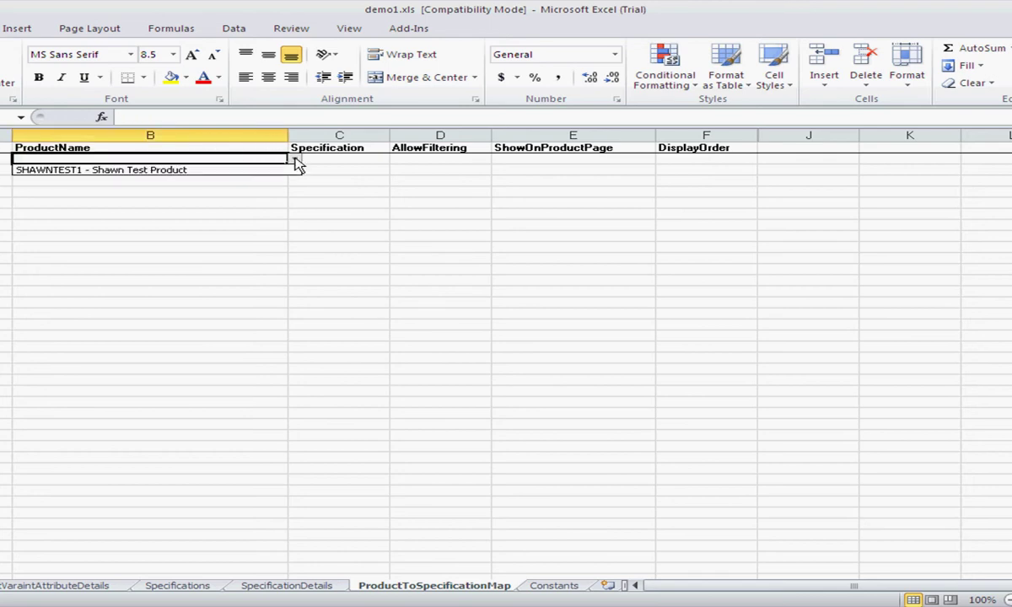
pyautogui.click(237, 162)
pyautogui.click(294, 160)
pyautogui.click(284, 169)
pyautogui.click(352, 156)
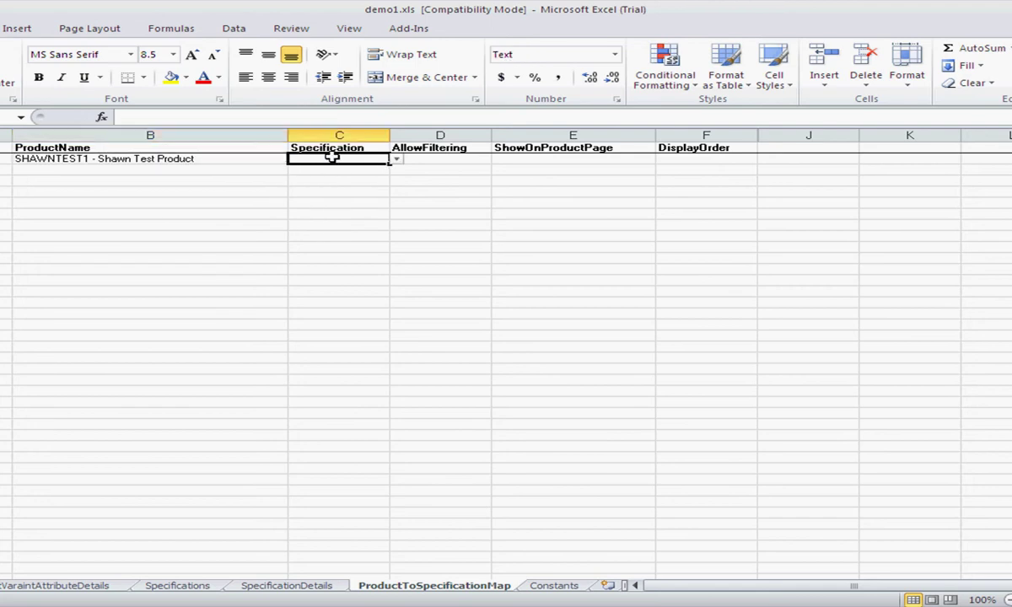
pyautogui.click(397, 162)
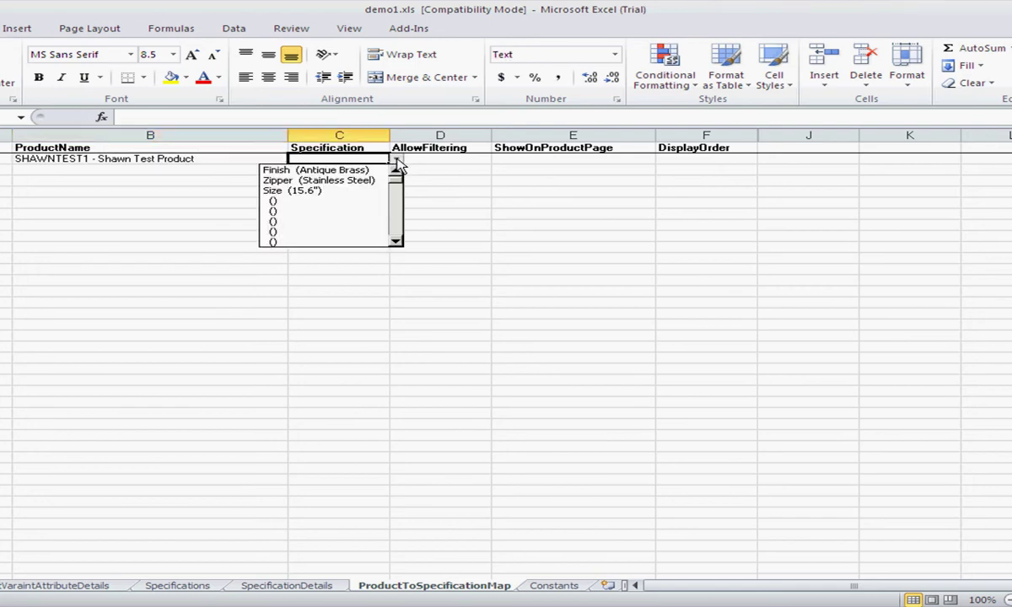
pyautogui.click(295, 171)
# Step: Set AllowFiltering to False for the Finish (Antique Brass) mapping in row 2
pyautogui.click(429, 159)
pyautogui.click(497, 159)
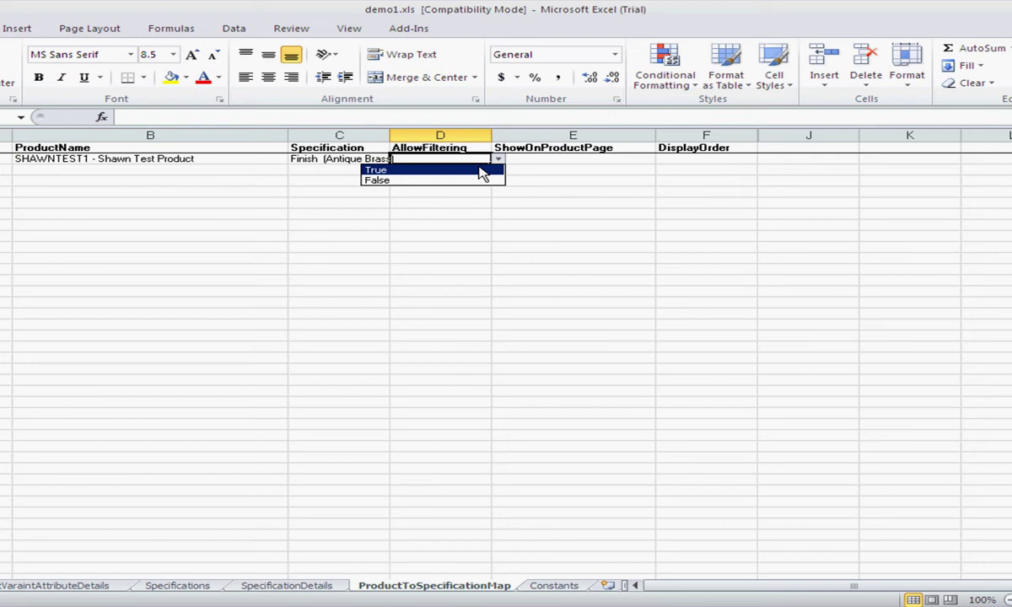
pyautogui.click(470, 181)
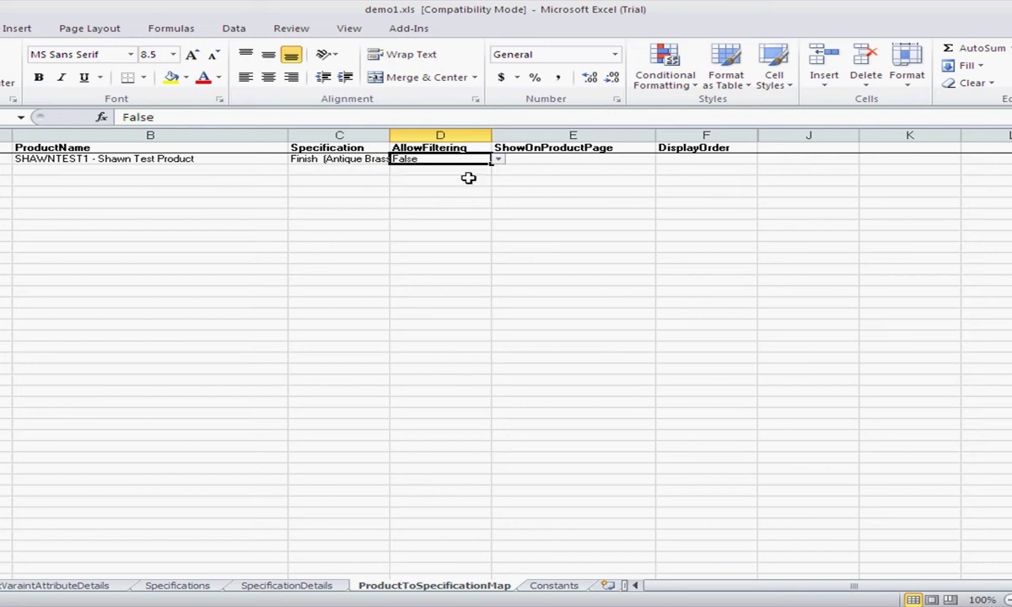
# Step: Set ShowOnProductPage to True and DisplayOrder to 1 in row 2
pyautogui.click(523, 166)
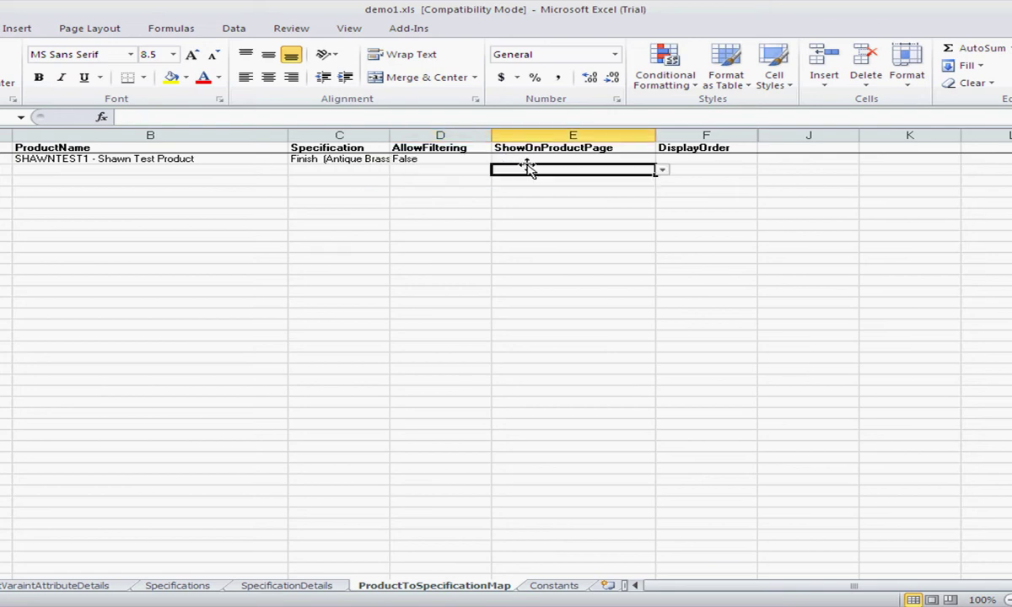
pyautogui.click(663, 160)
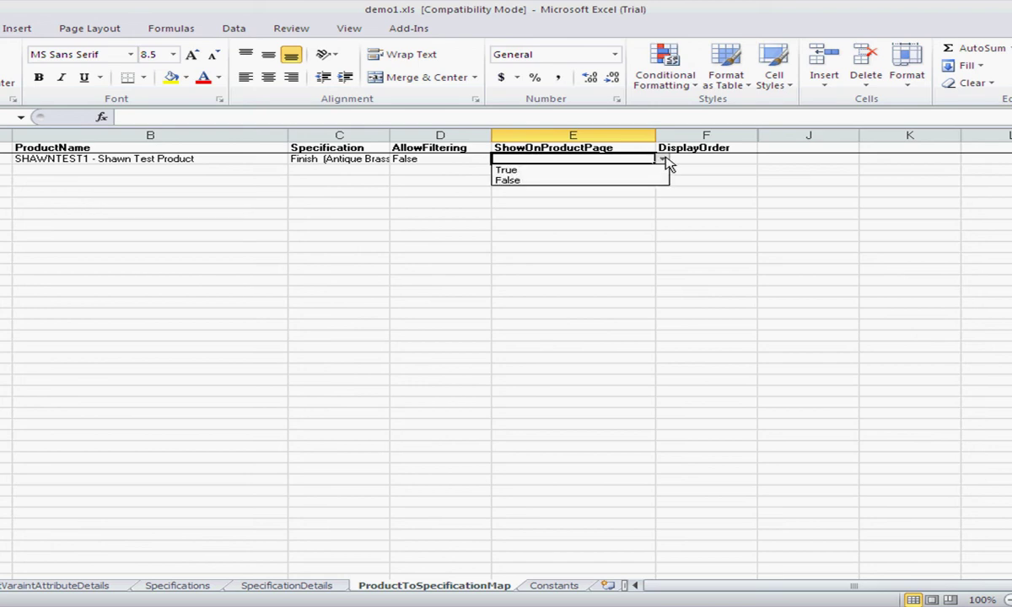
pyautogui.click(639, 169)
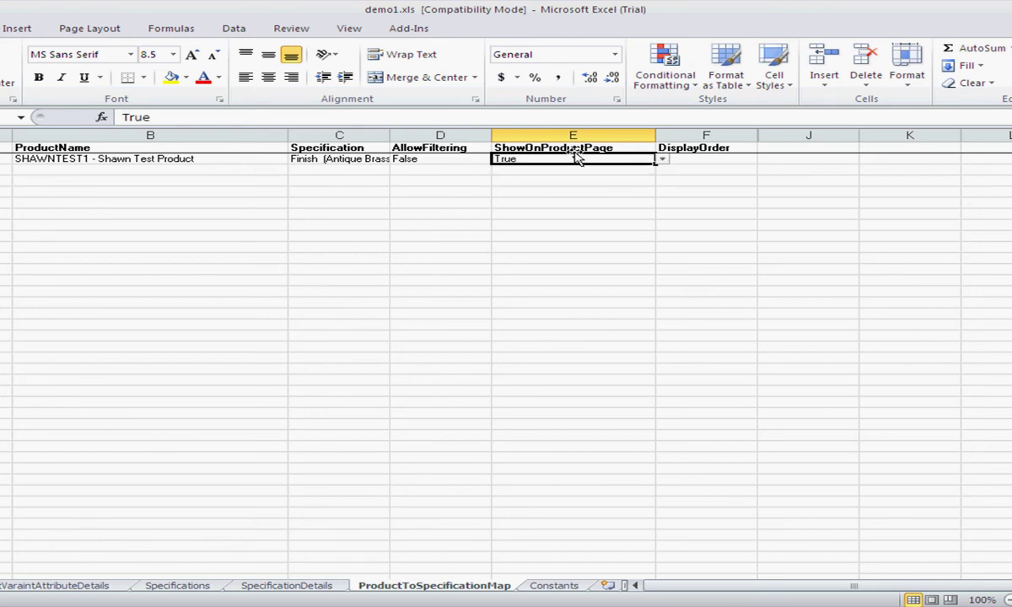
pyautogui.click(728, 160)
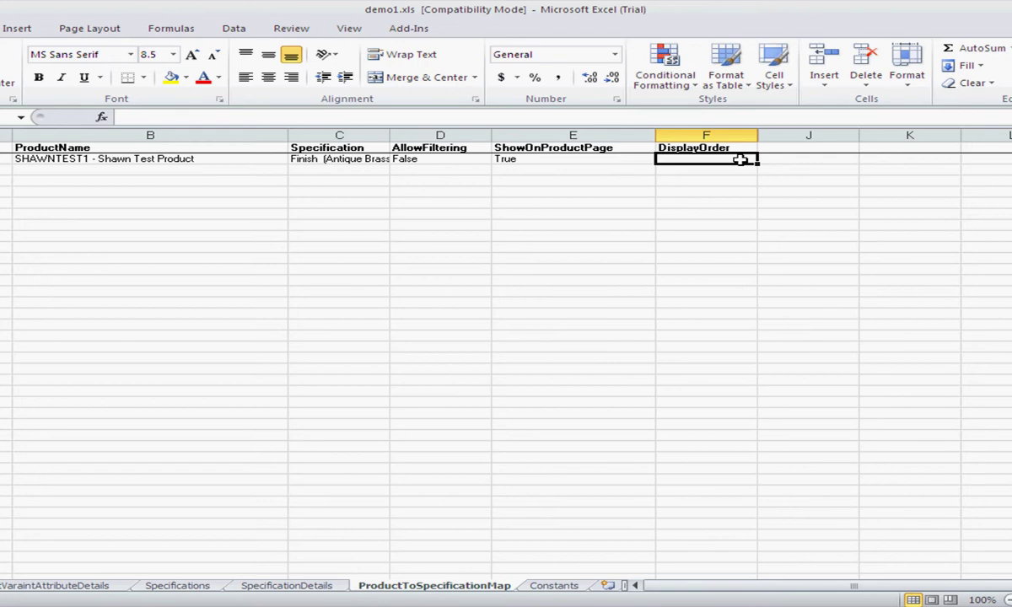
pyautogui.write('1')
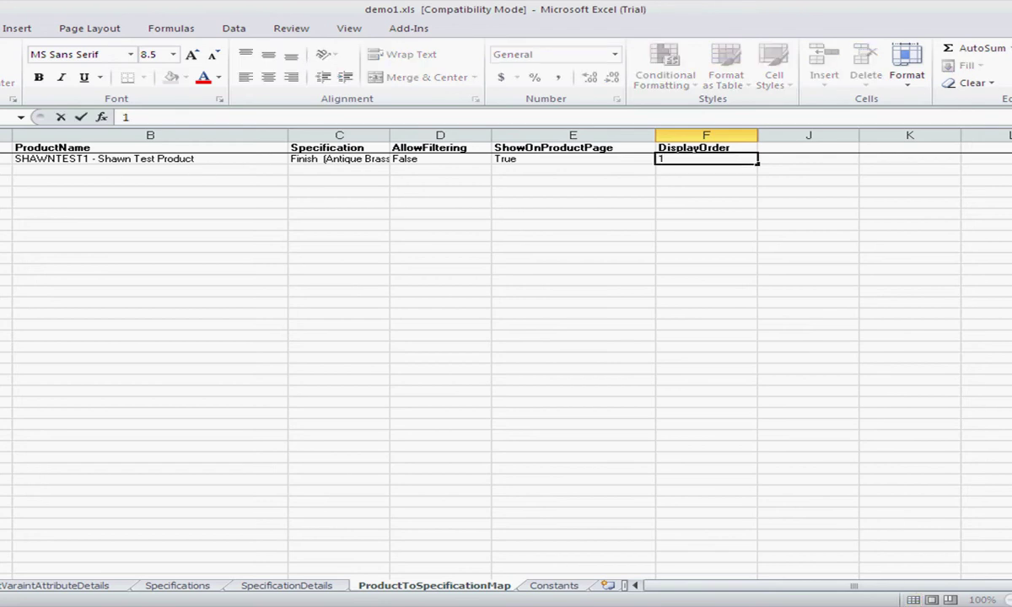
# Step: Fill in ProcessThis for row 3 and set its ProductName to SHAWNTEST1 - Shawn Test Product
pyautogui.click(8, 170)
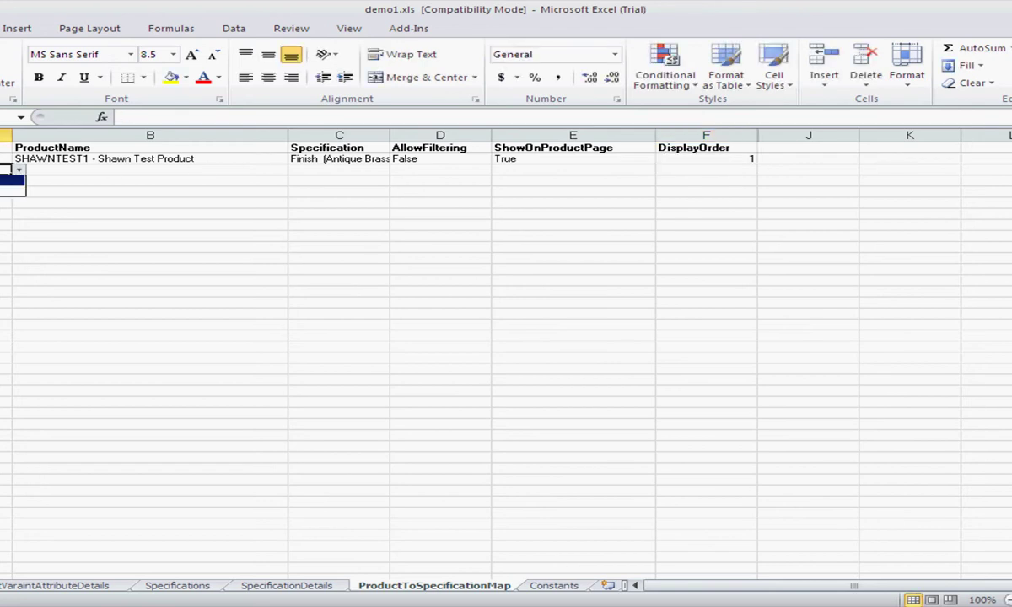
pyautogui.click(65, 170)
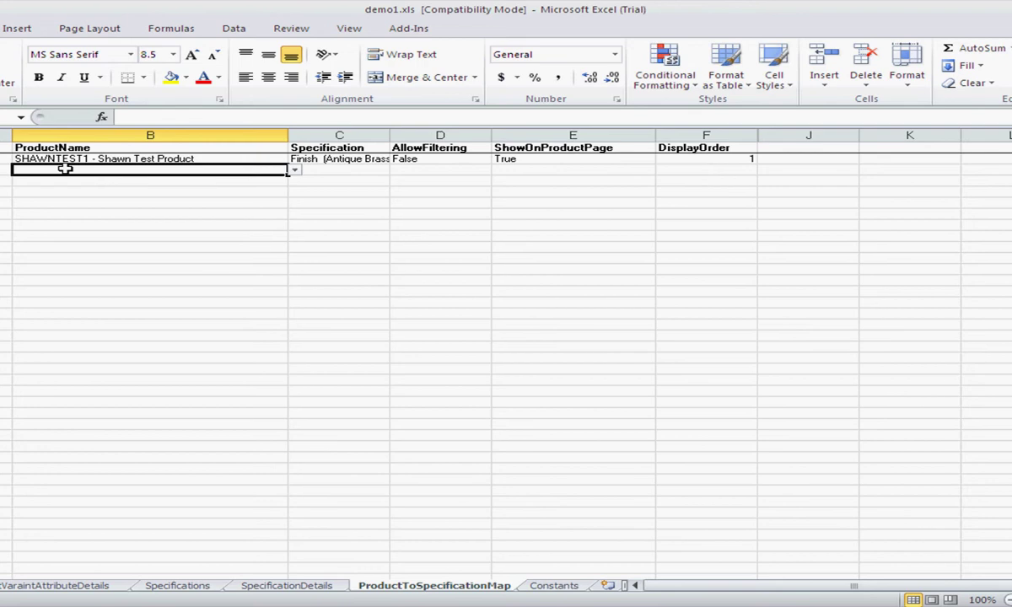
pyautogui.click(294, 170)
pyautogui.click(169, 181)
# Step: Set row 3's Specification to Zipper (Stainless Steel) and its AllowFiltering to True
pyautogui.click(333, 171)
pyautogui.click(395, 169)
pyautogui.click(363, 191)
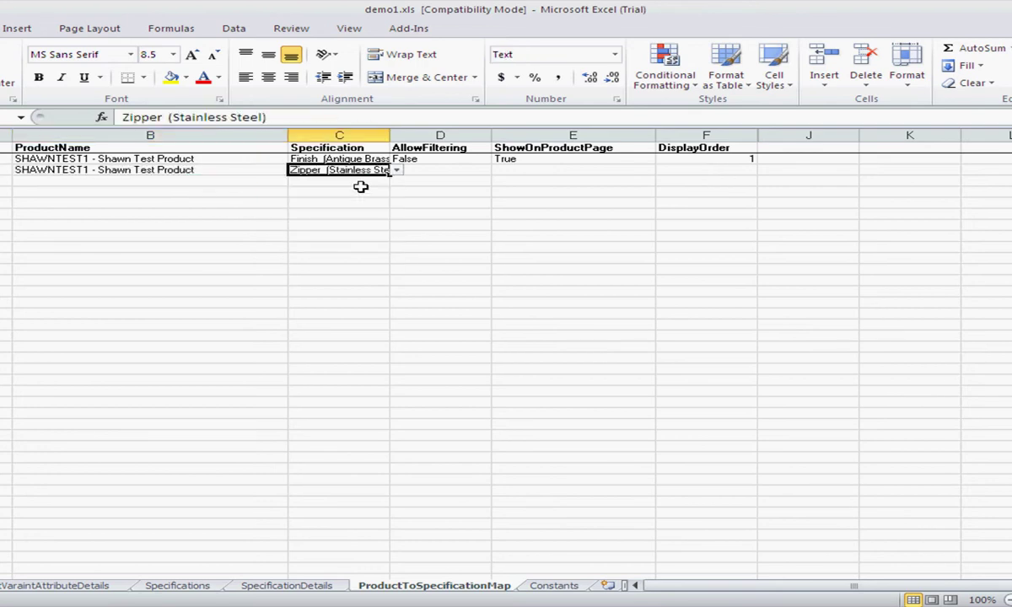
pyautogui.click(440, 170)
pyautogui.click(497, 172)
pyautogui.click(468, 180)
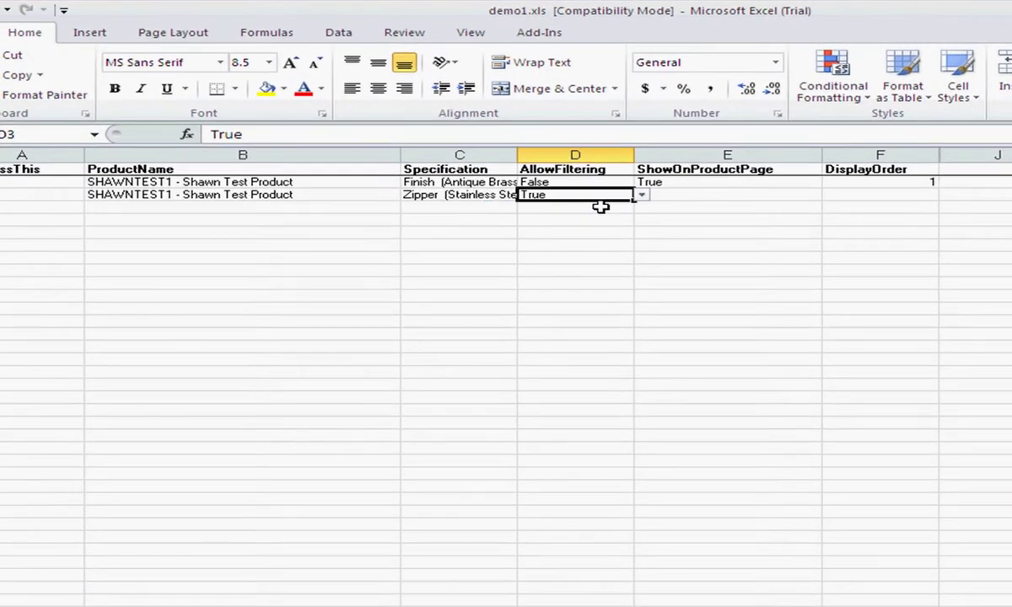
# Step: Set ShowOnProductPage to True and DisplayOrder to 1 for the Zipper (Stainless Steel) mapping in row 3
pyautogui.click(681, 194)
pyautogui.click(832, 196)
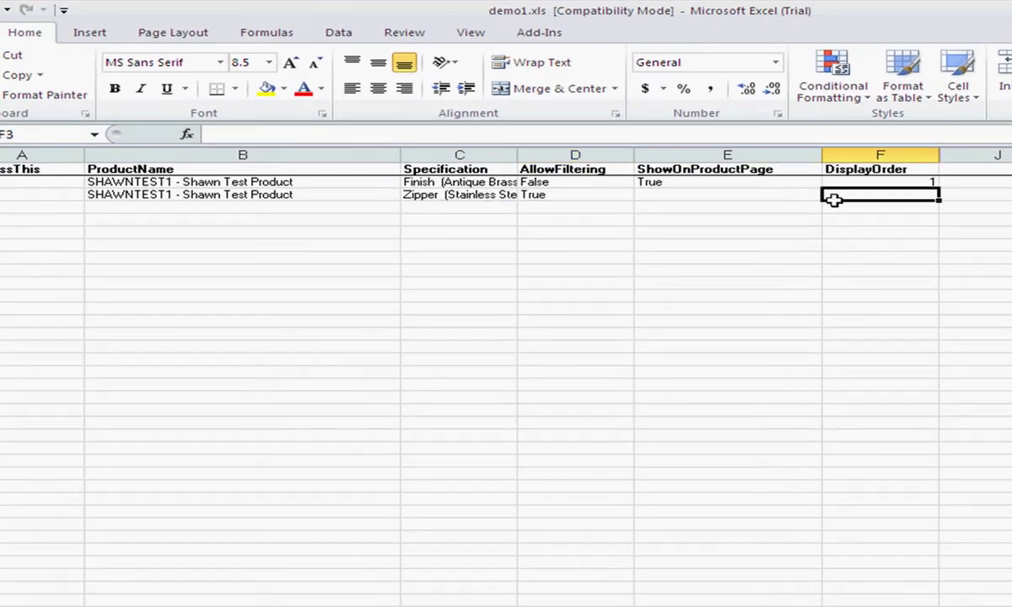
pyautogui.click(746, 199)
pyautogui.click(828, 196)
pyautogui.click(810, 207)
pyautogui.click(869, 195)
pyautogui.write('1')
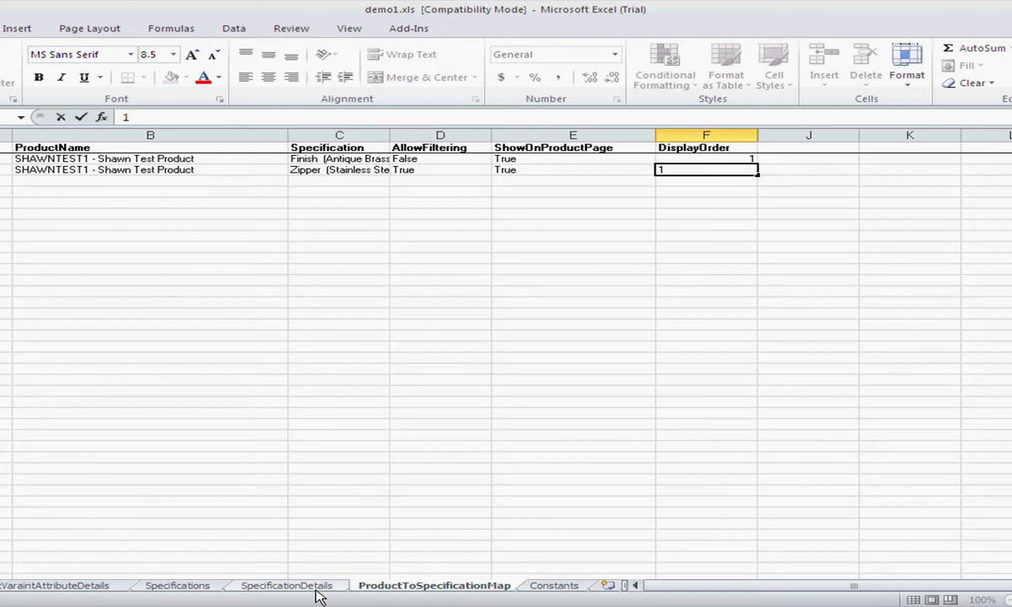
# Step: Commit row 3's DisplayOrder and go back to the SpecificationDetails sheet
pyautogui.click(318, 591)
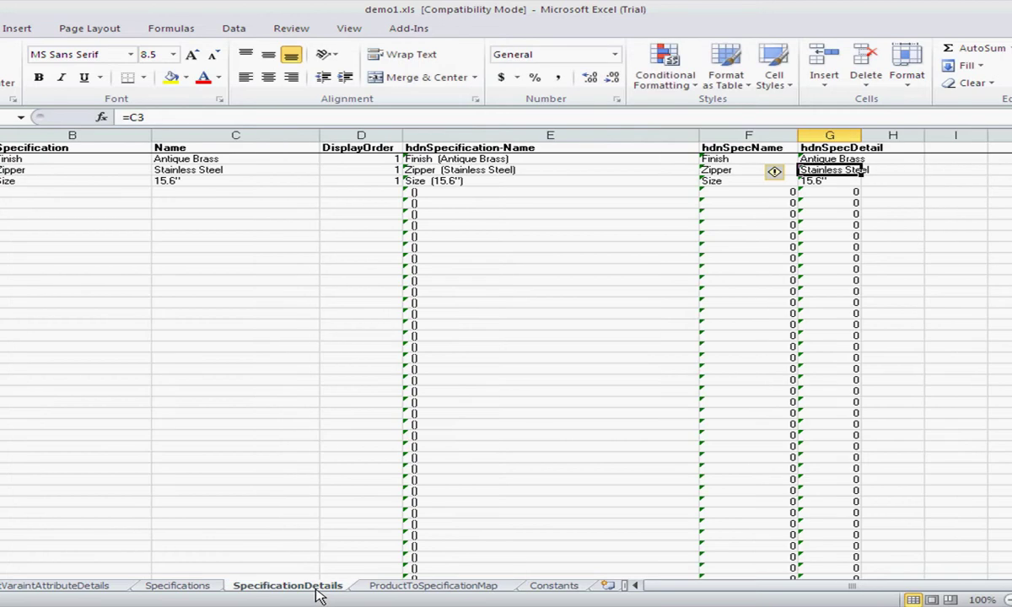
pyautogui.click(411, 587)
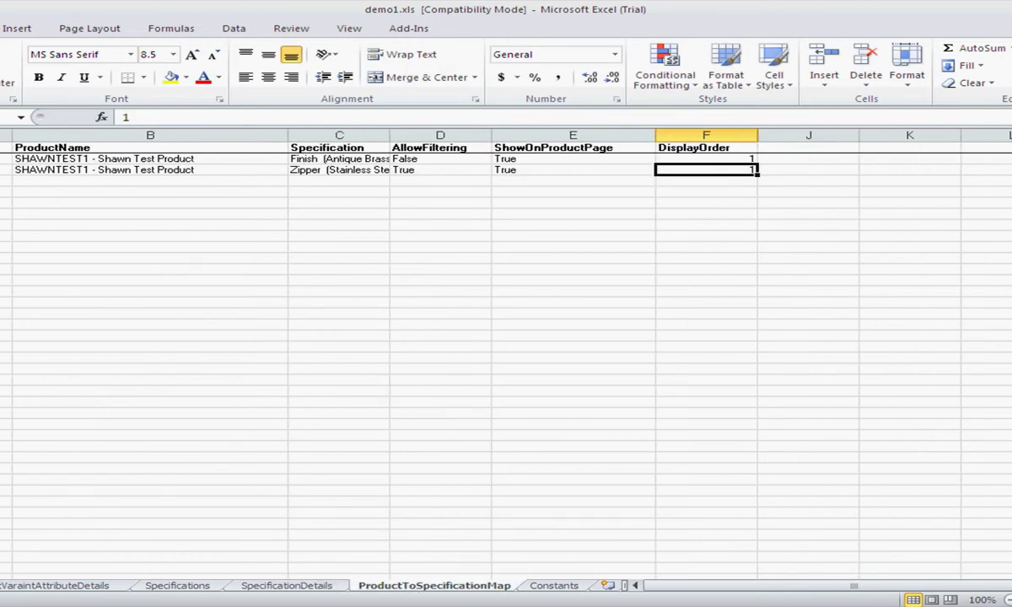
pyautogui.click(291, 588)
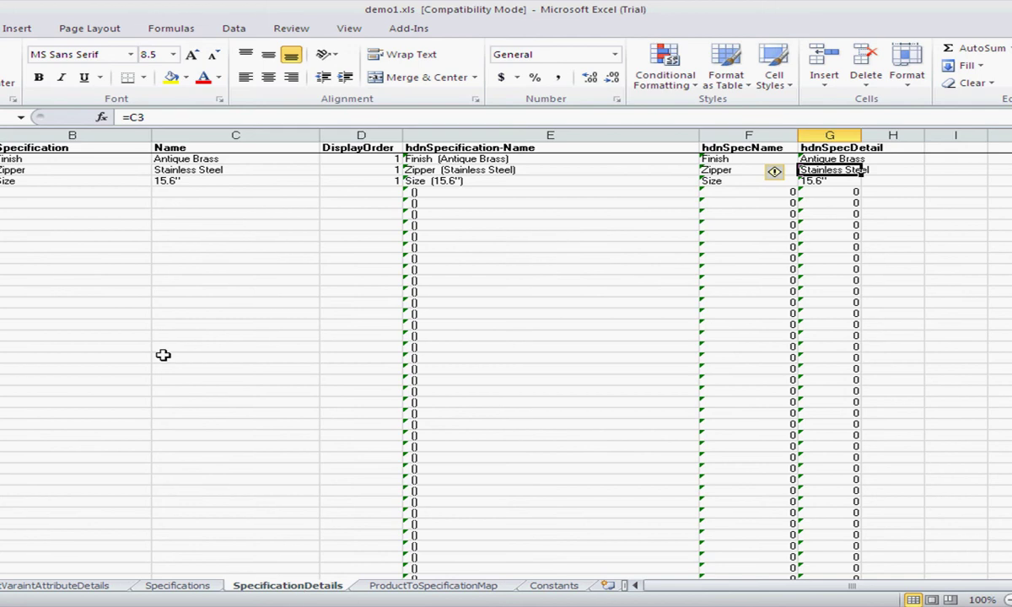
pyautogui.click(2, 192)
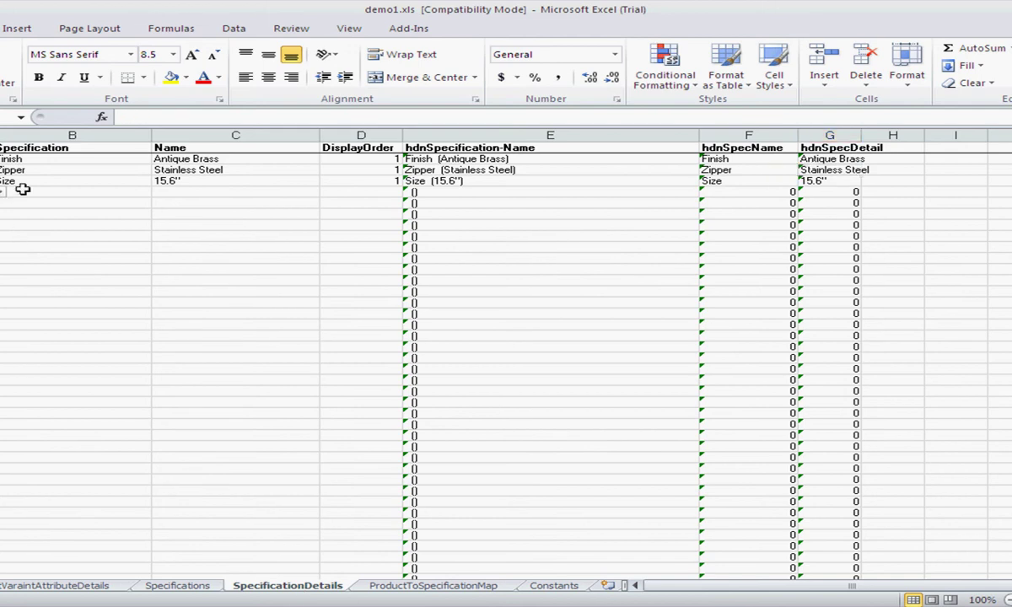
pyautogui.write('True')
pyautogui.press('Return')
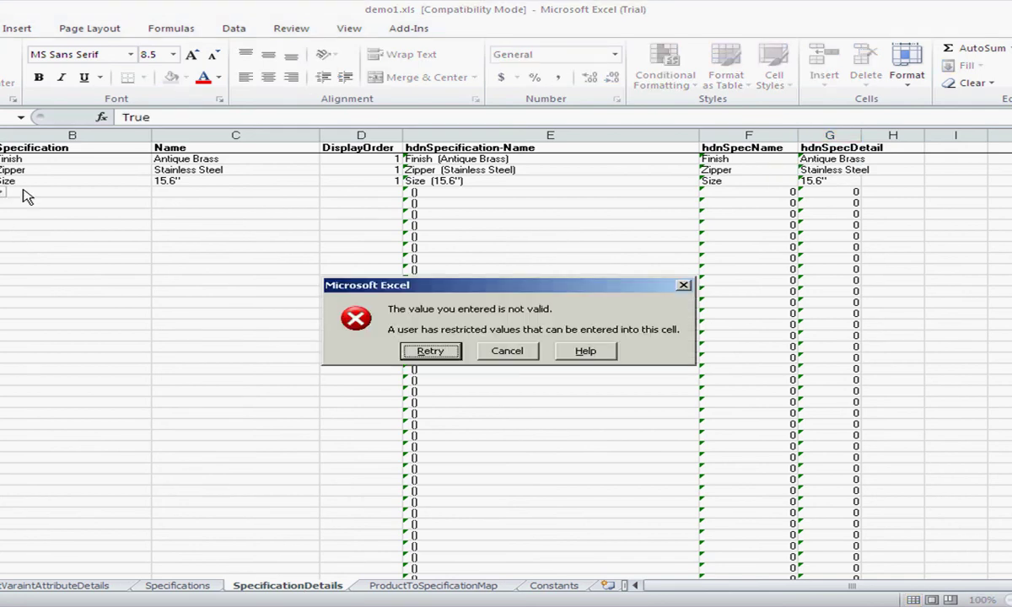
pyautogui.click(499, 352)
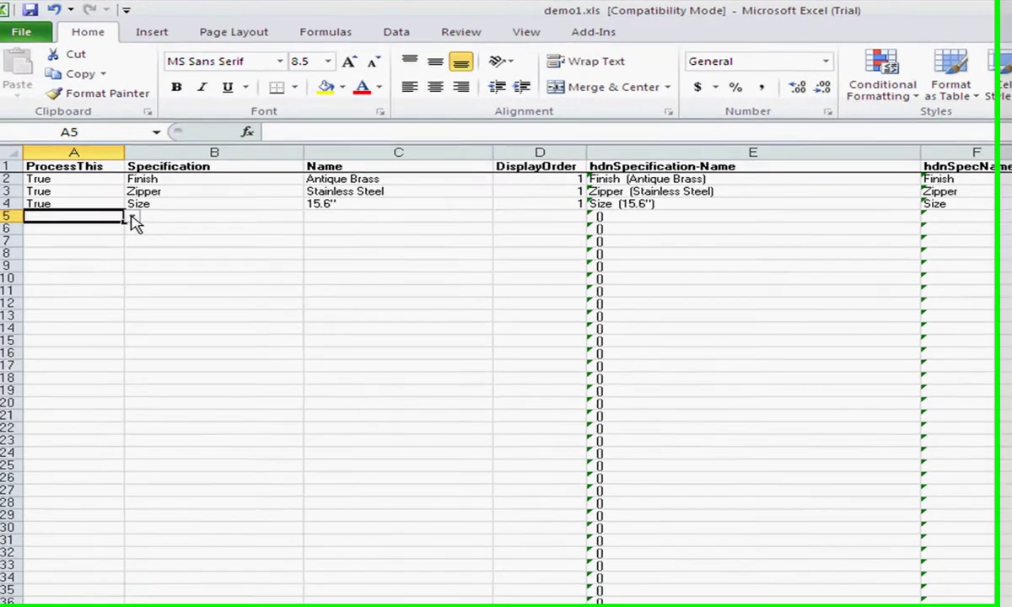
# Step: Set ProcessThis to True and Specification to Size in row 5 of the SpecificationDetails sheet
pyautogui.click(133, 218)
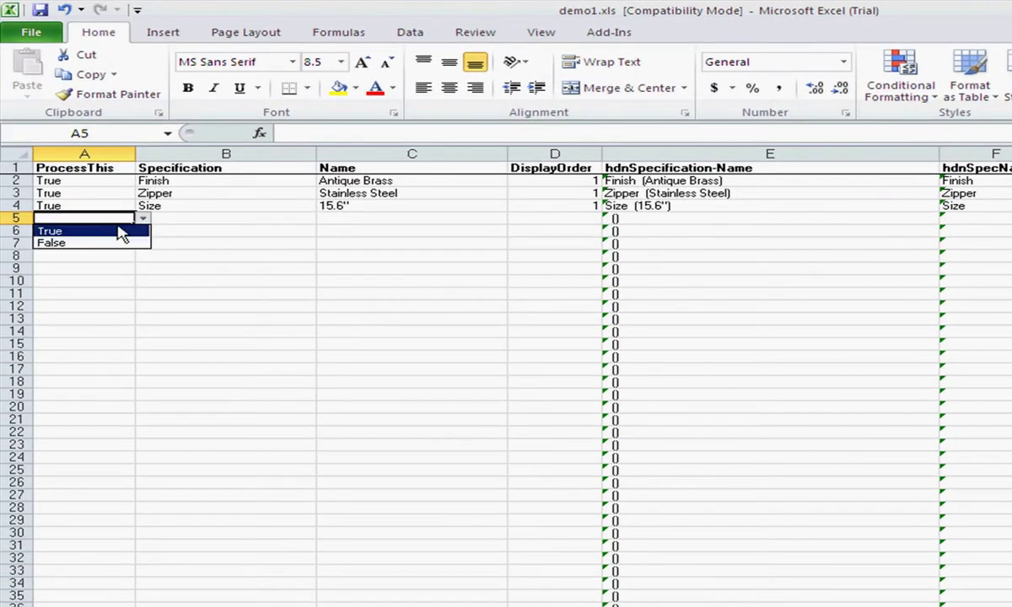
pyautogui.click(109, 231)
pyautogui.click(172, 218)
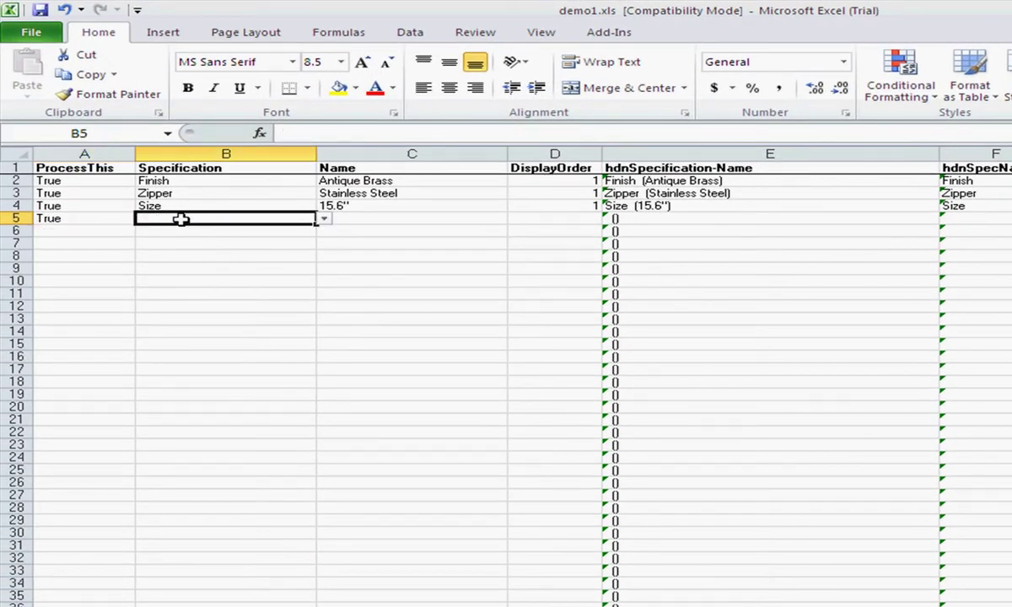
pyautogui.click(324, 219)
pyautogui.press('Return')
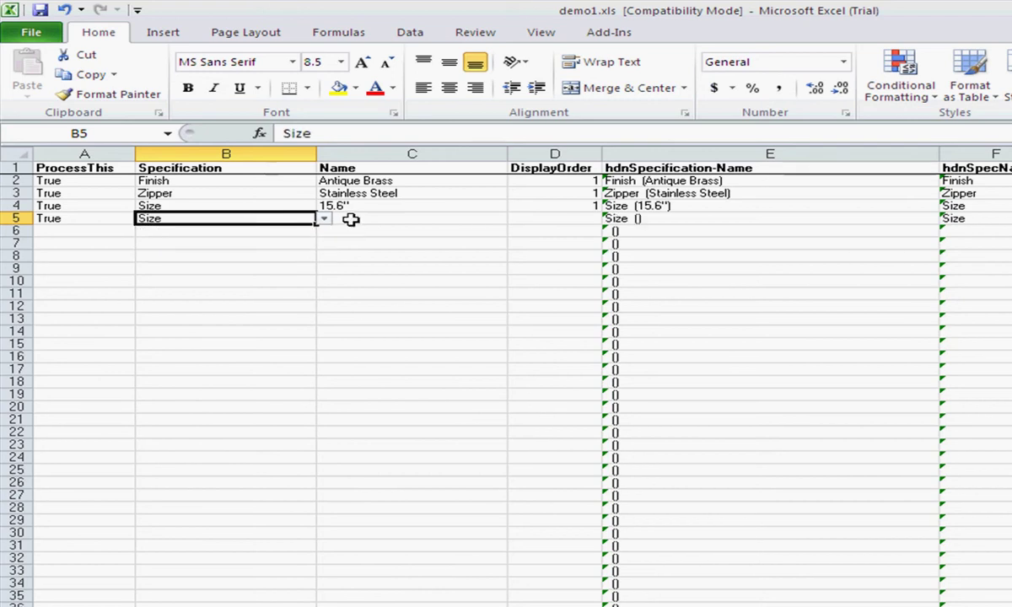
# Step: Enter 18" as the Name of the Size specification detail in row 5
pyautogui.click(351, 217)
pyautogui.write('18')
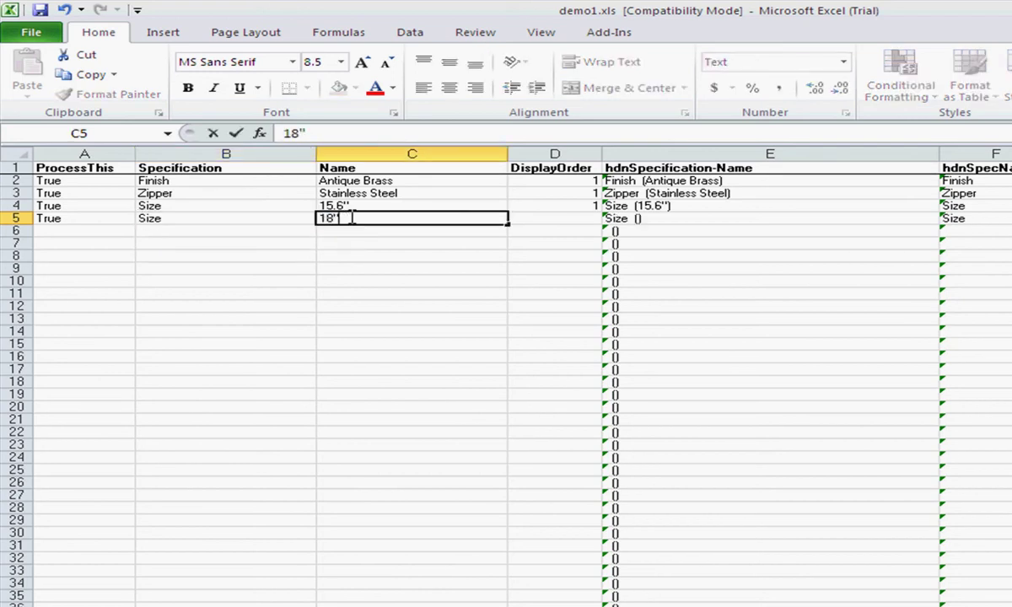
pyautogui.press('Tab')
pyautogui.press('Tab')
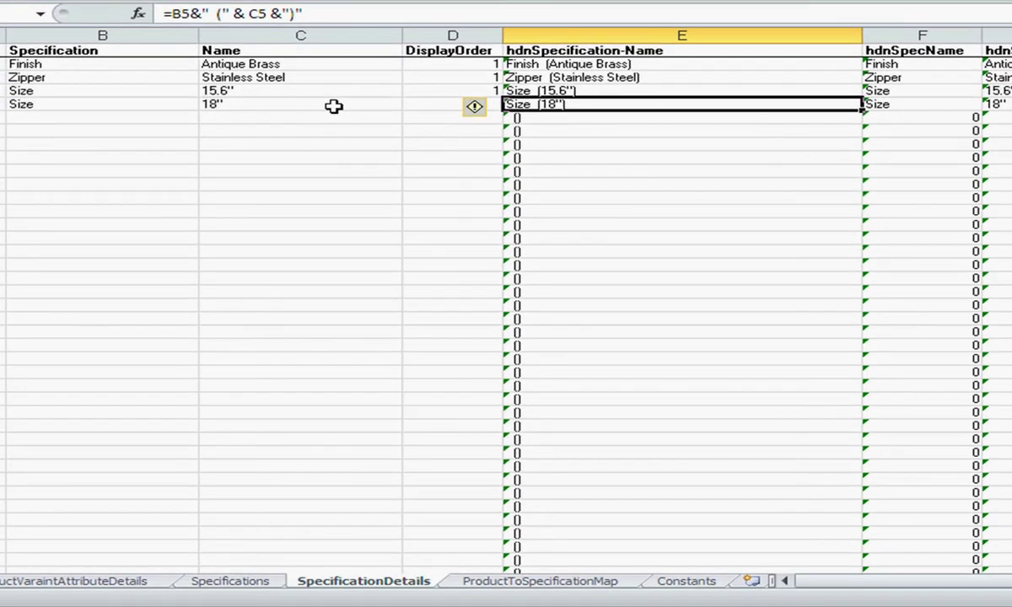
pyautogui.click(286, 177)
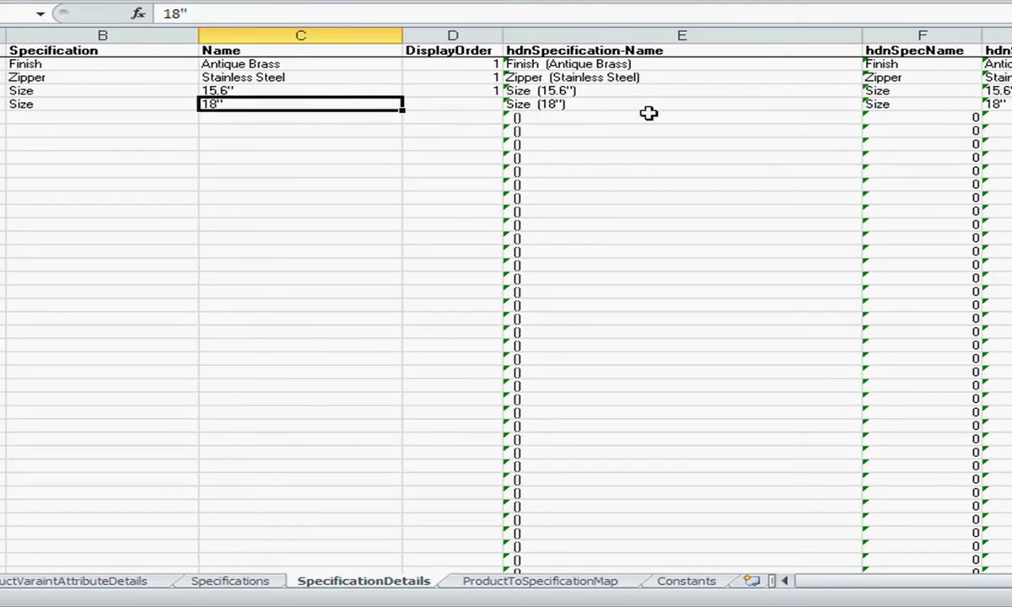
pyautogui.click(239, 118)
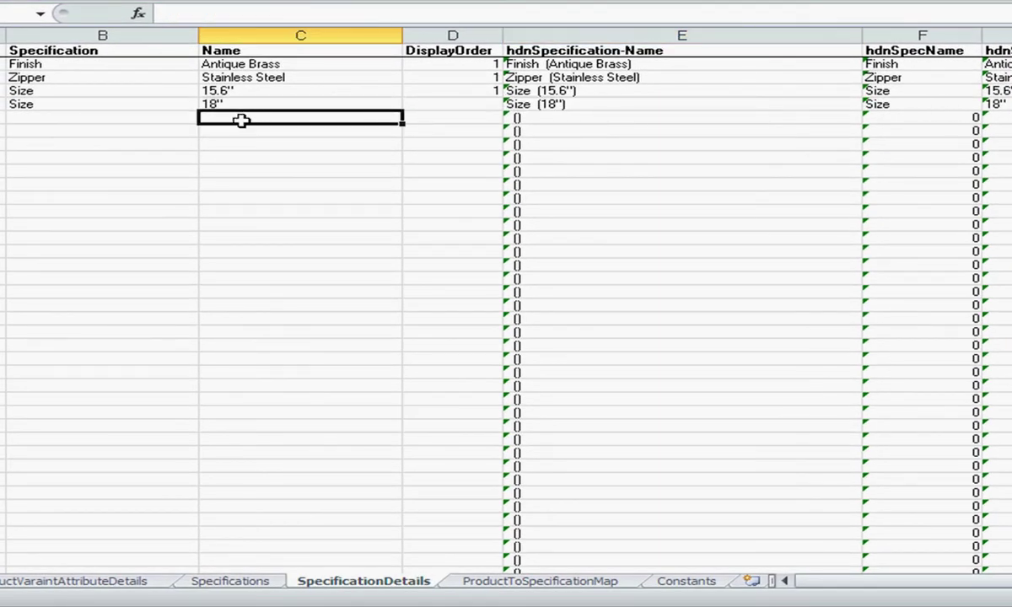
# Step: On the ProductToSpecificationMap sheet, copy the whole Zipper mapping row 3 into row 4
pyautogui.click(524, 584)
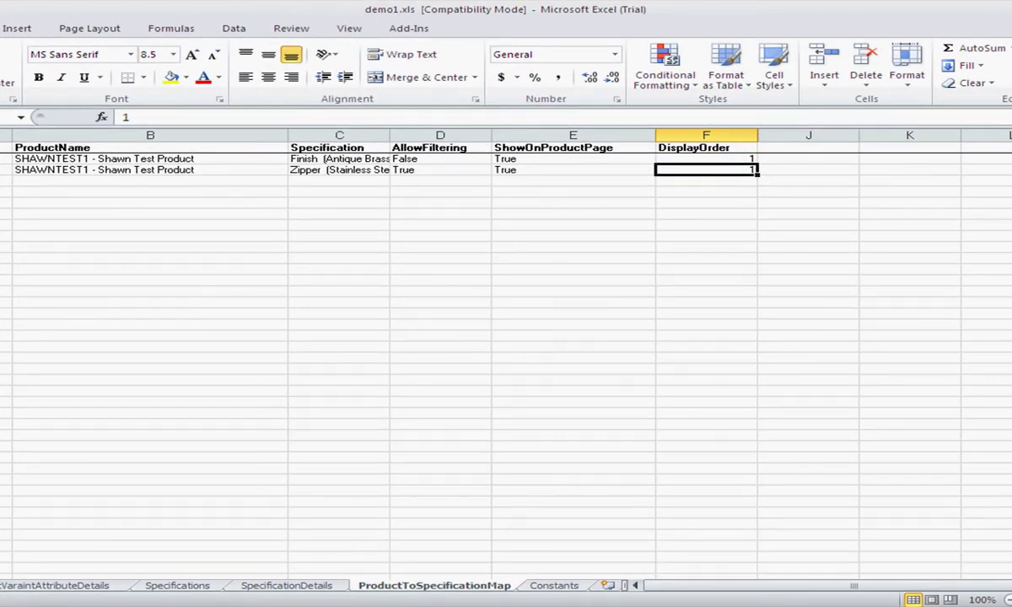
pyautogui.click(7, 169)
pyautogui.rightClick(7, 170)
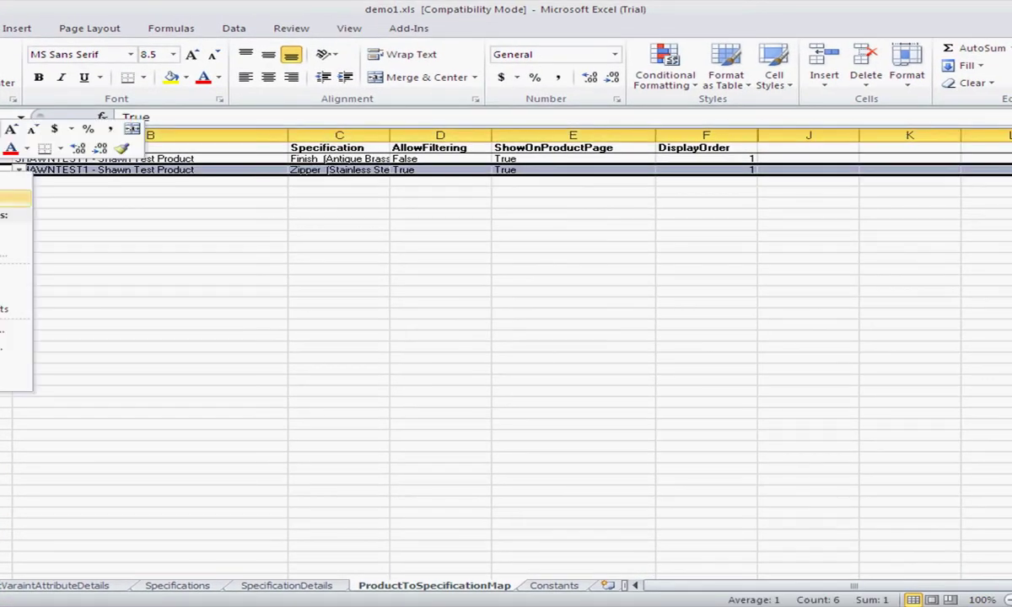
pyautogui.press('c')
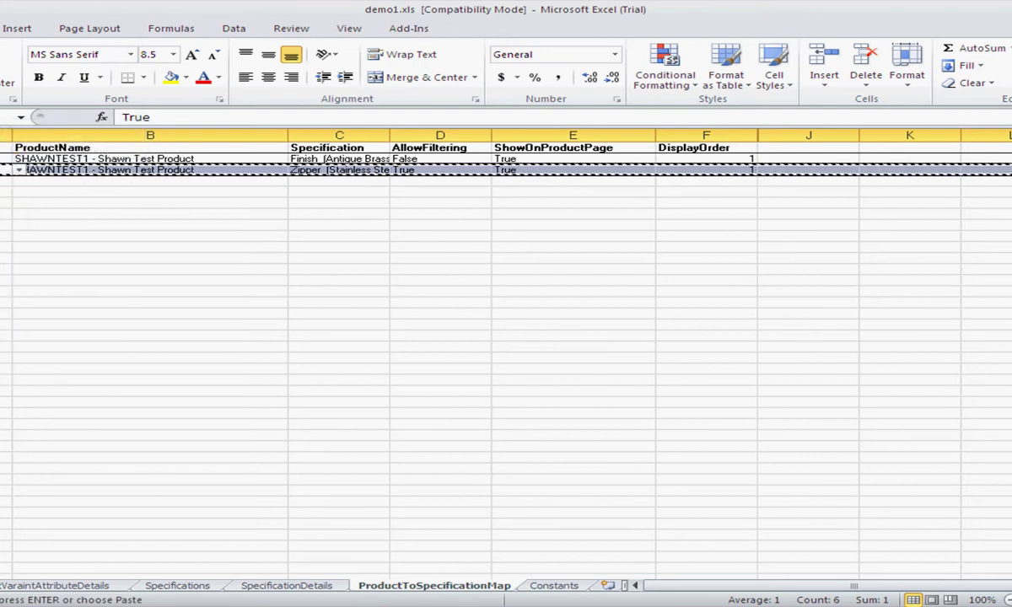
pyautogui.click(7, 180)
pyautogui.rightClick(6, 181)
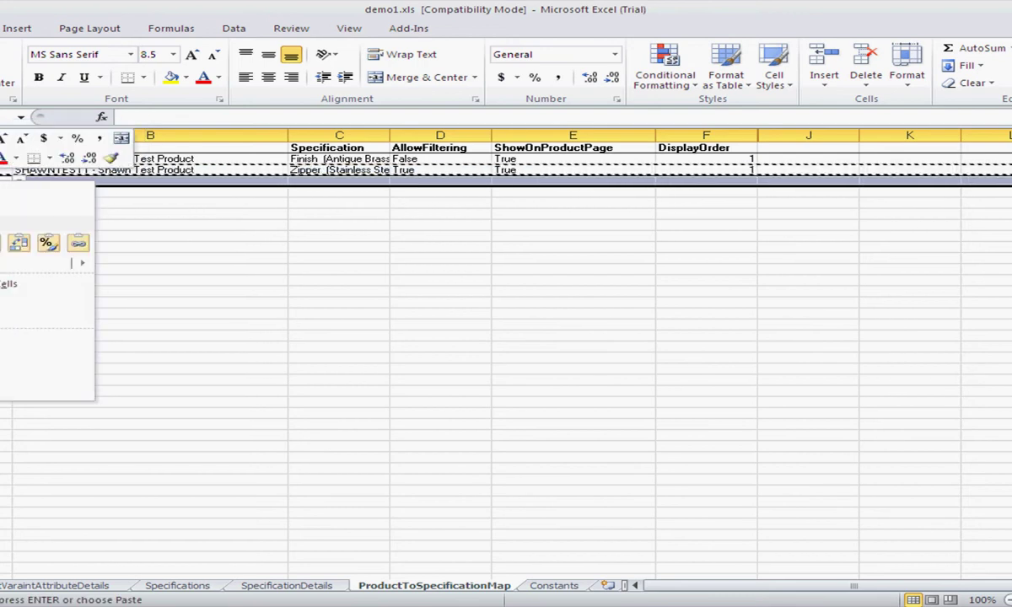
pyautogui.click(3, 242)
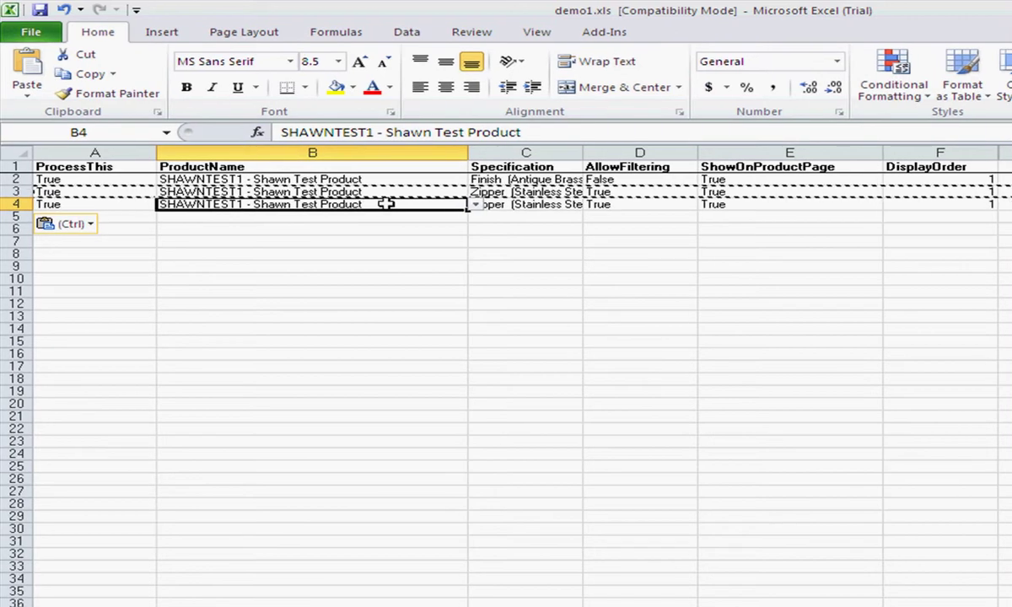
# Step: Widen the Specification column to fit its entries and set row 4's Specification to Size (15.6")
pyautogui.click(489, 205)
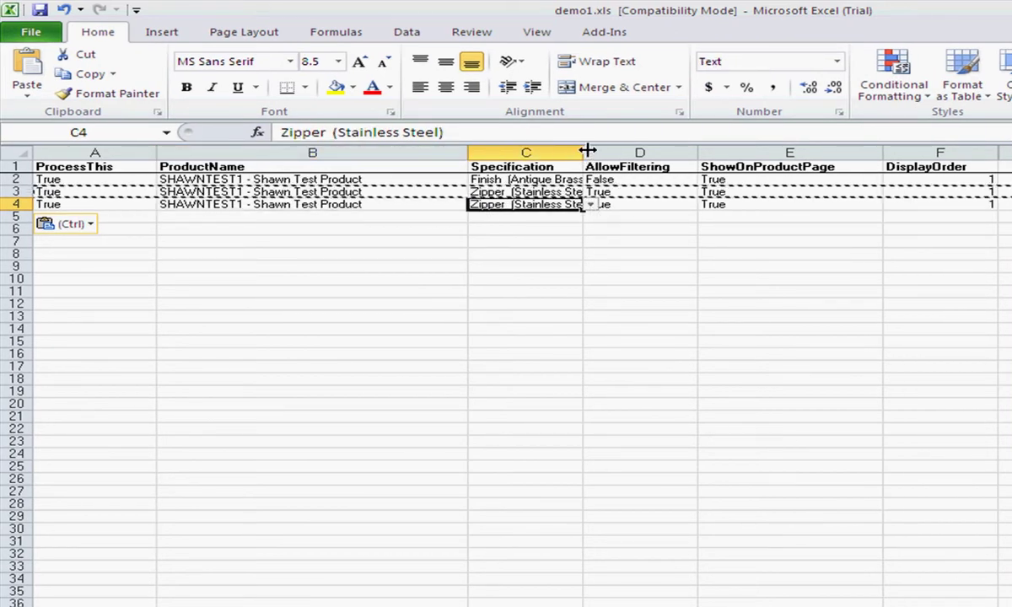
pyautogui.moveTo(583, 150); pyautogui.dragTo(621, 150)
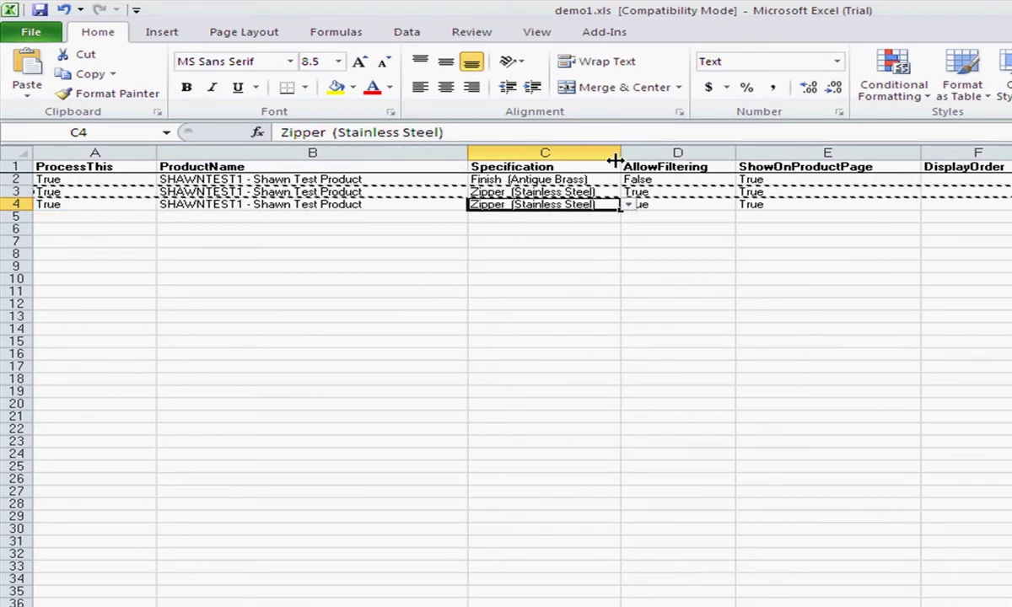
pyautogui.click(627, 205)
pyautogui.click(594, 229)
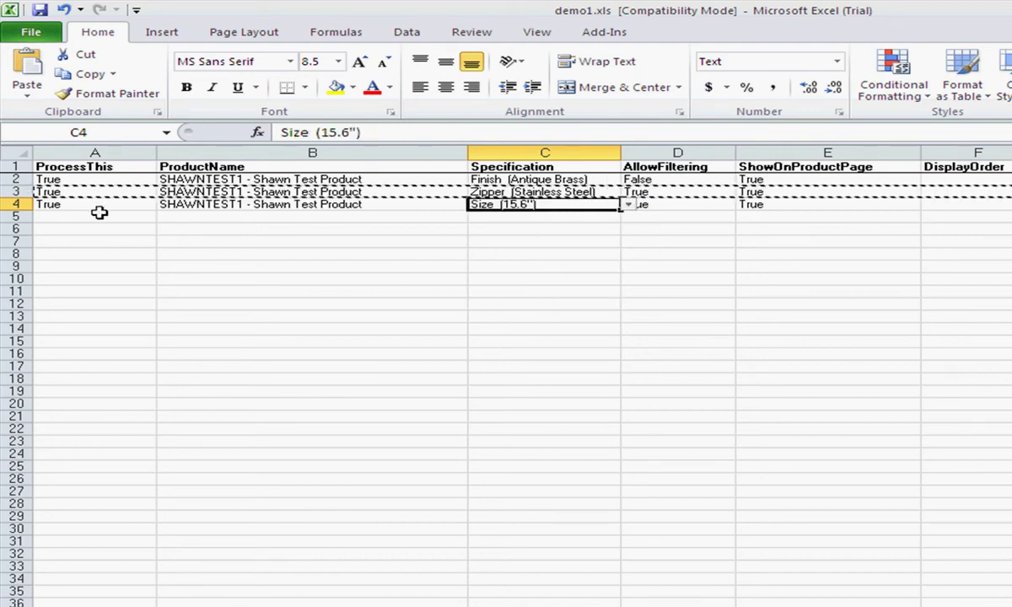
# Step: Copy the whole Size (15.6") mapping row 4 into row 5
pyautogui.click(17, 204)
pyautogui.rightClick(24, 204)
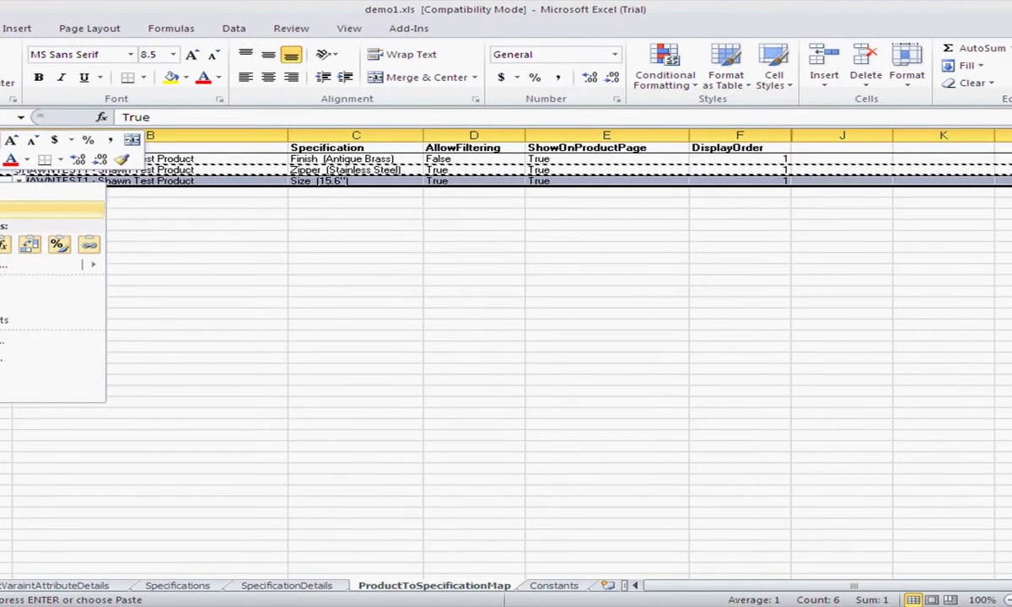
pyautogui.click(8, 215)
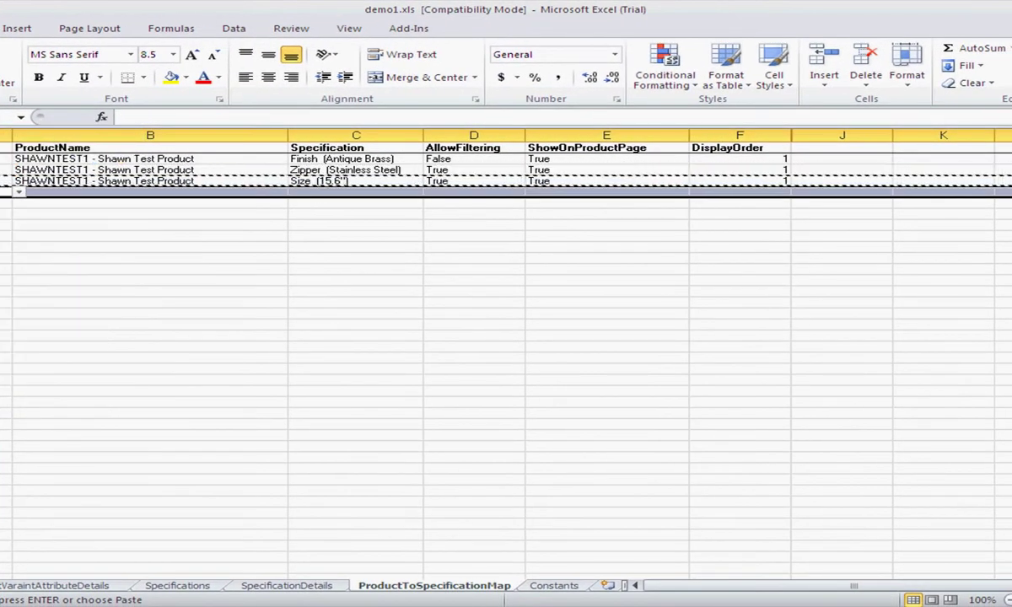
pyautogui.click(17, 255)
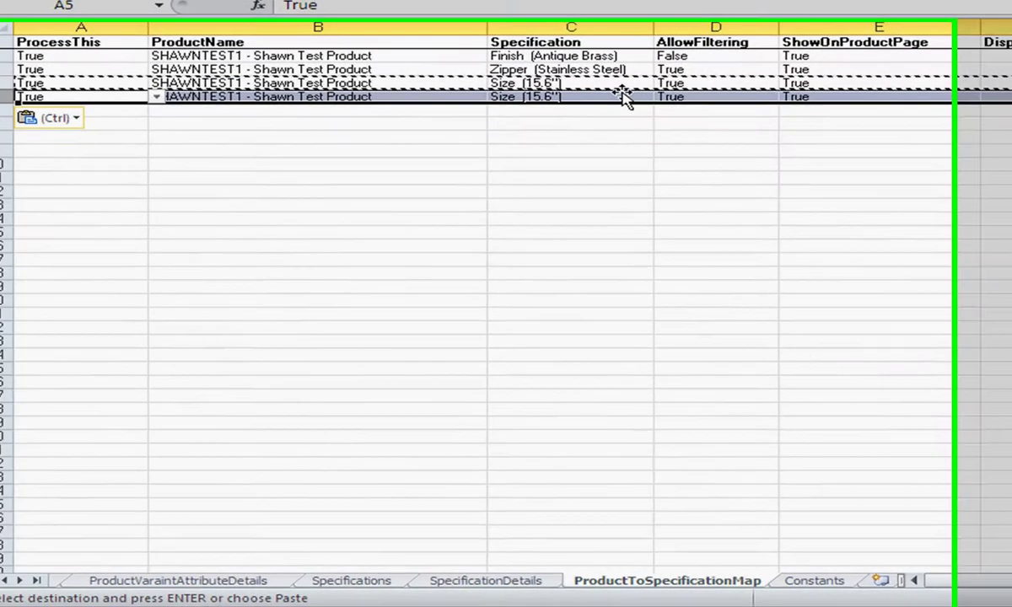
# Step: Set the Specification of the duplicated mapping in row 5 to Size (18")
pyautogui.click(394, 192)
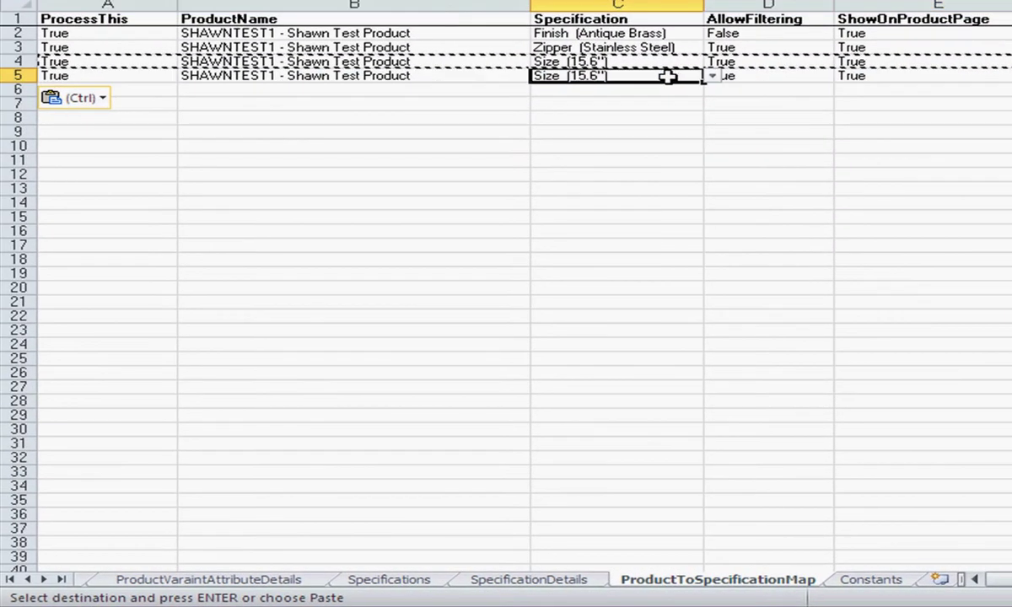
pyautogui.click(712, 76)
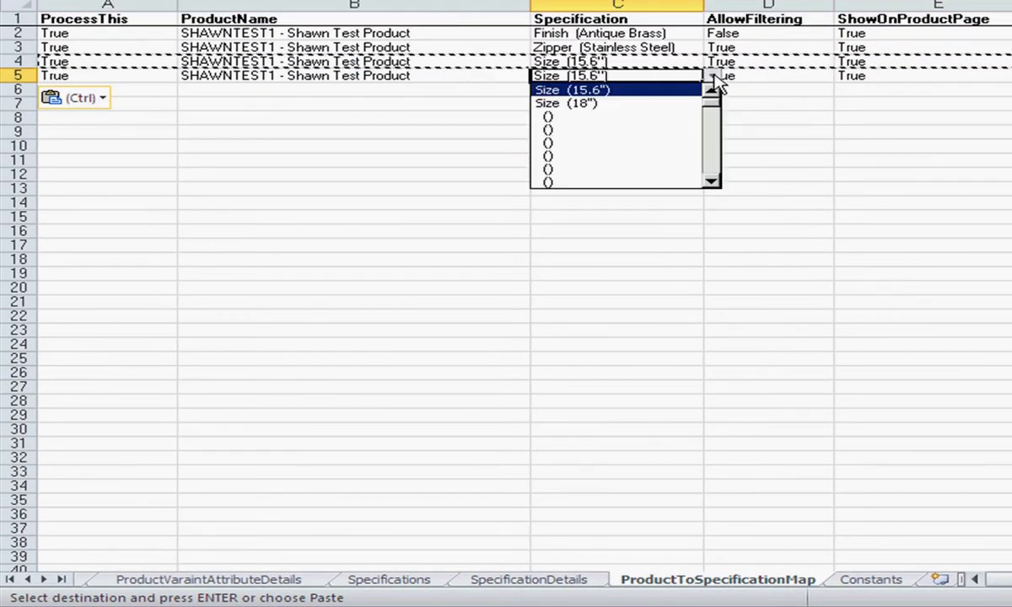
pyautogui.click(652, 104)
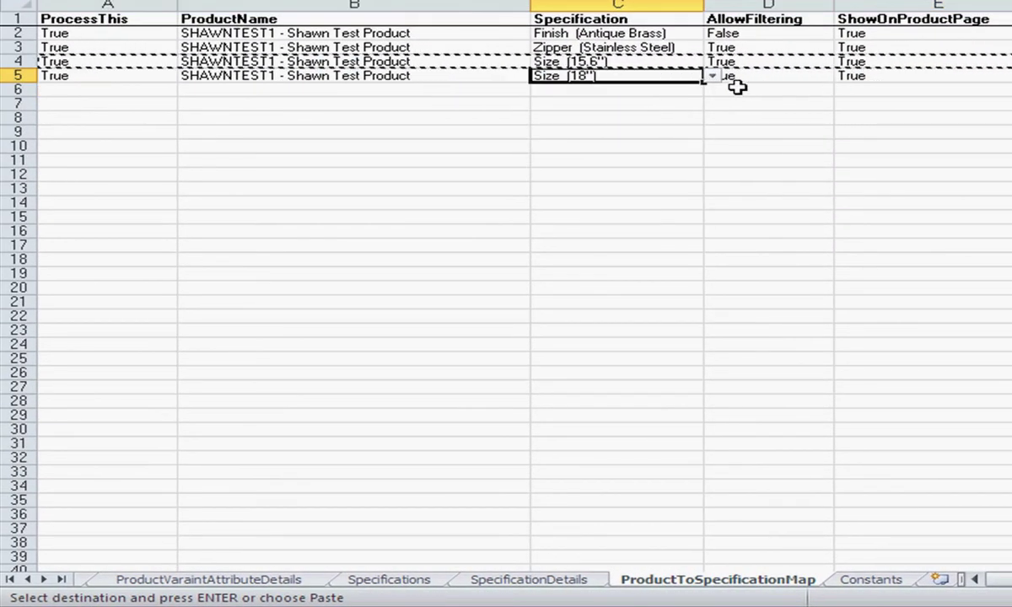
pyautogui.click(159, 87)
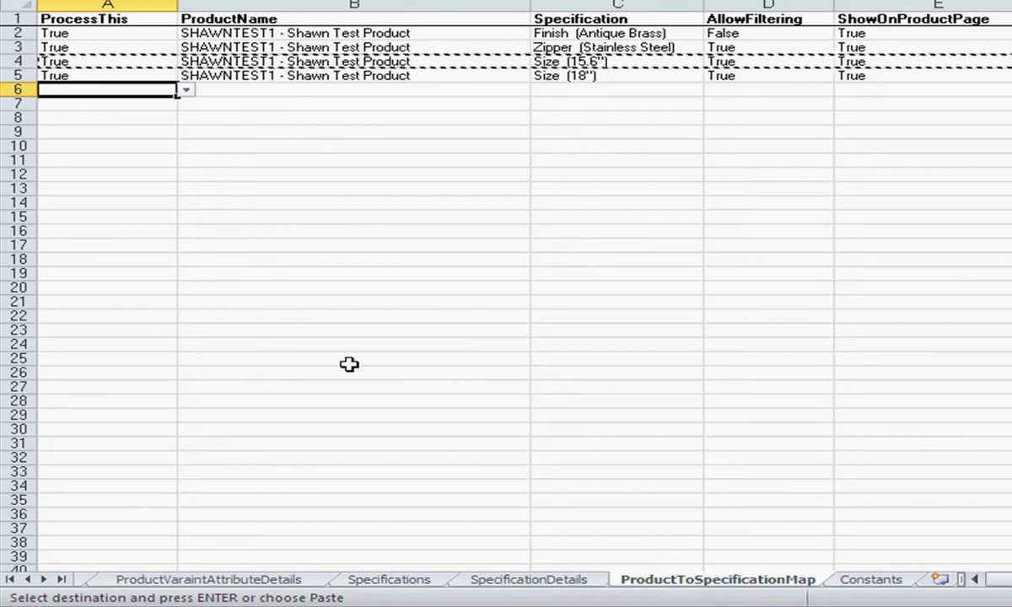
# Step: Compare the specification names on the SpecificationDetails sheet with the mappings on the ProductToSpecificationMap sheet
pyautogui.click(523, 581)
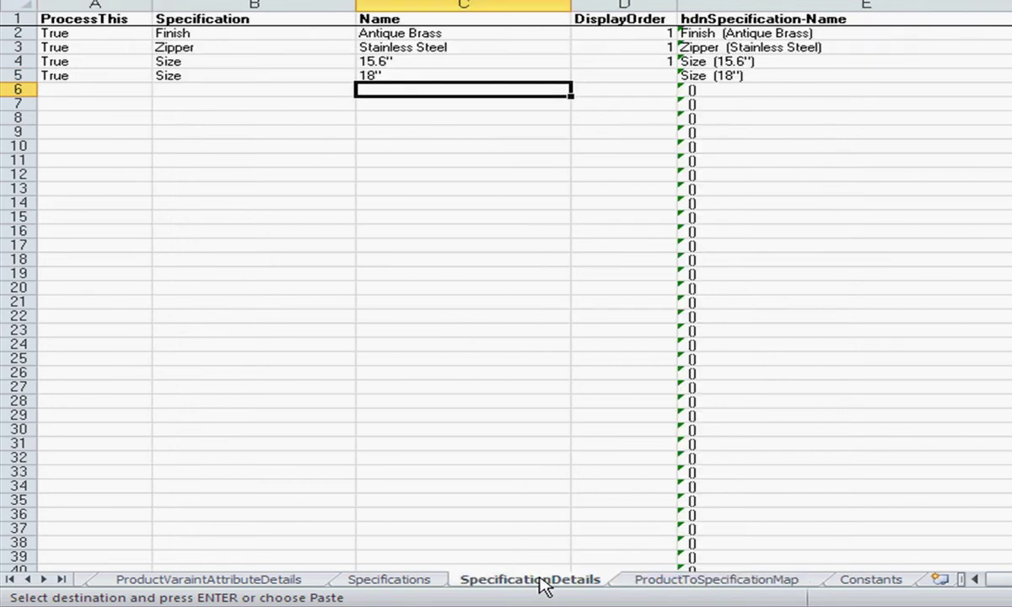
pyautogui.click(687, 580)
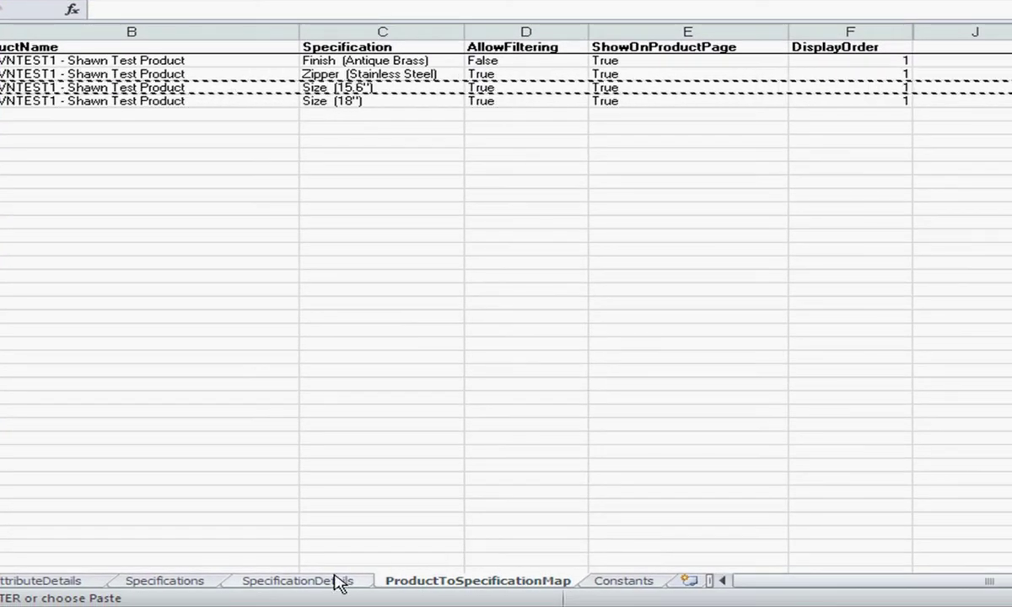
pyautogui.click(335, 582)
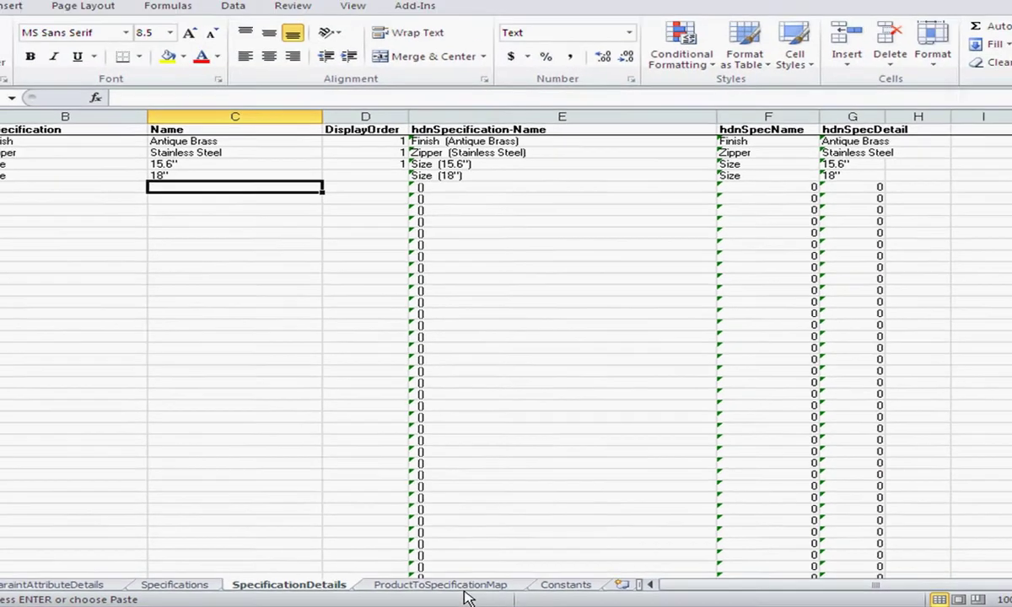
# Step: Unhide the hidden columns between DisplayOrder and column J on the ProductToSpecificationMap sheet
pyautogui.click(498, 581)
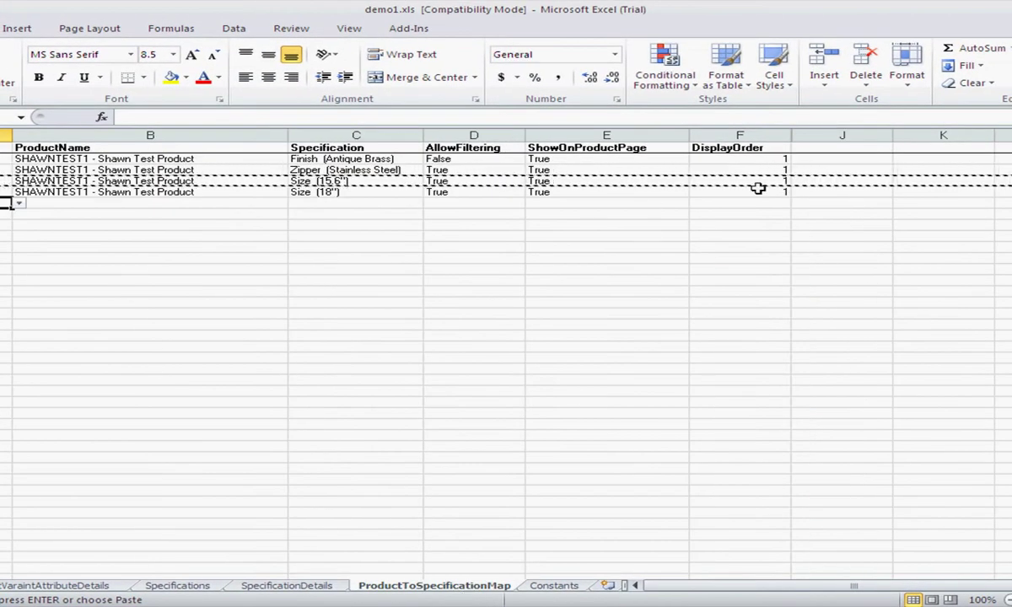
pyautogui.moveTo(746, 135); pyautogui.dragTo(827, 135)
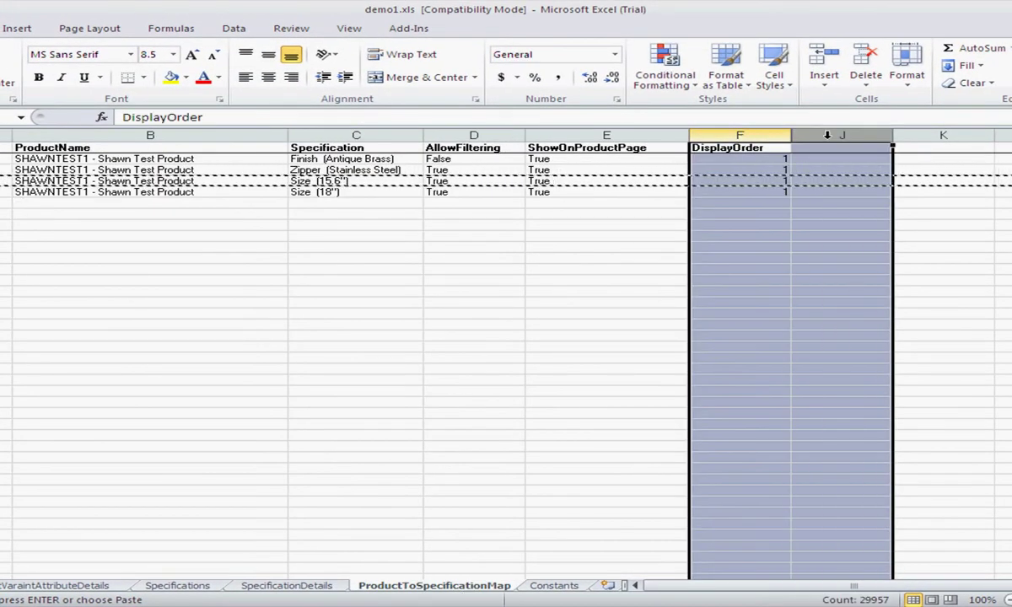
pyautogui.rightClick(828, 135)
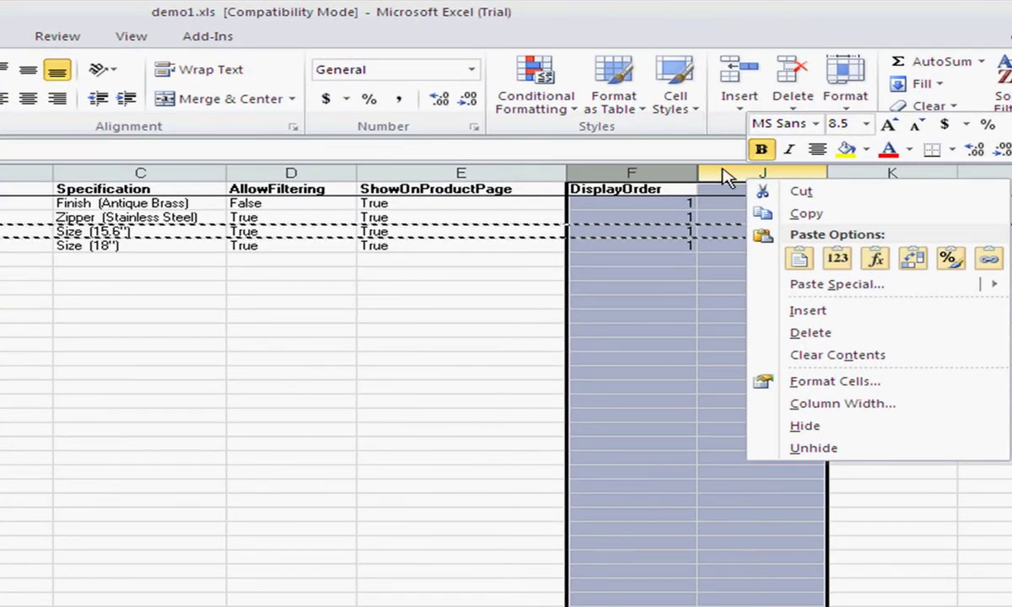
pyautogui.click(834, 450)
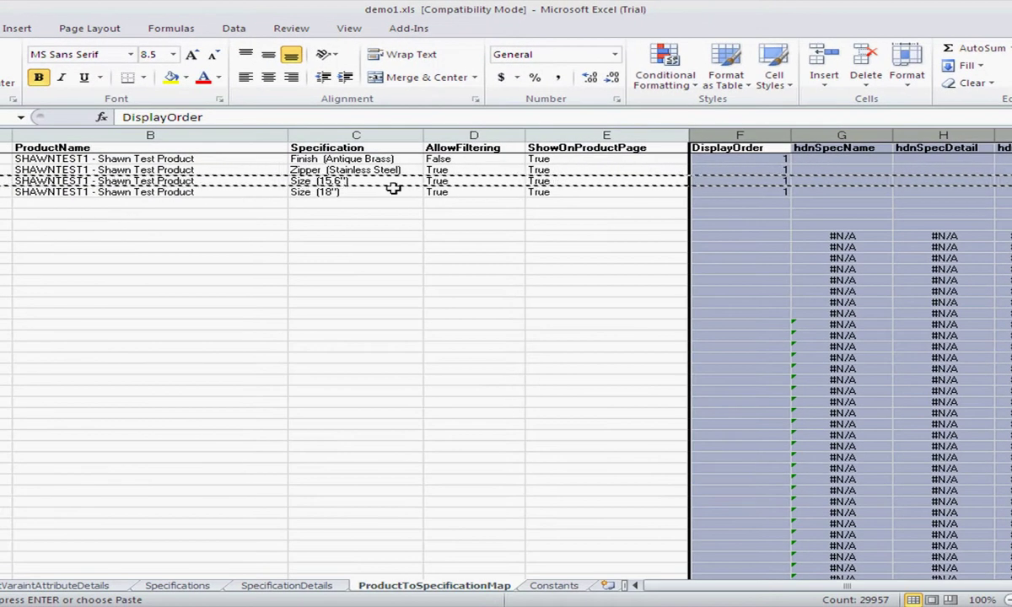
pyautogui.moveTo(856, 586); pyautogui.dragTo(926, 592)
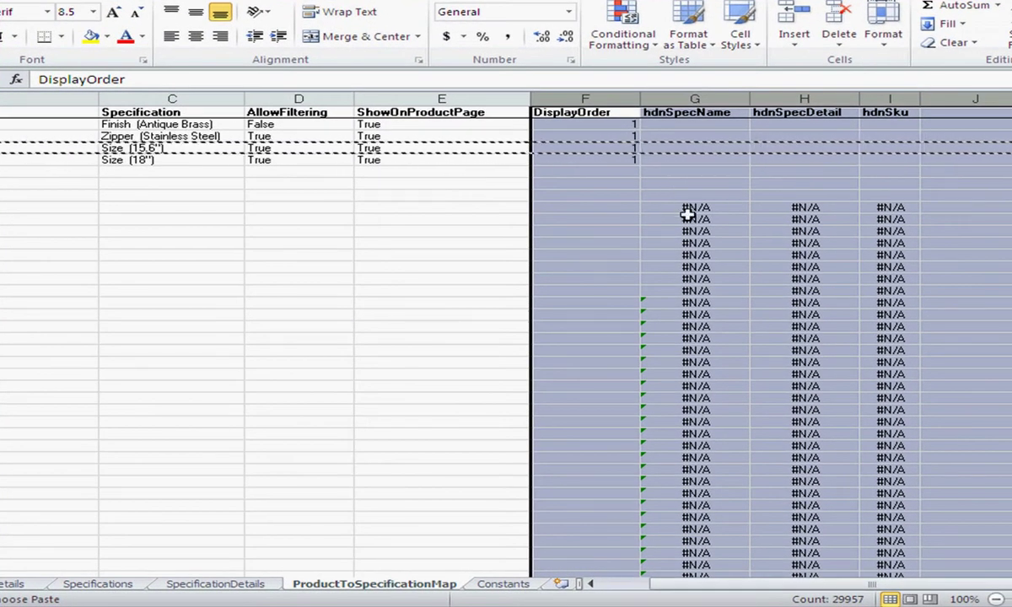
# Step: Copy the hdnSpecName, hdnSpecDetail and hdnSku lookup formulas from row 9 into rows 2 to 8
pyautogui.moveTo(689, 209); pyautogui.dragTo(883, 208)
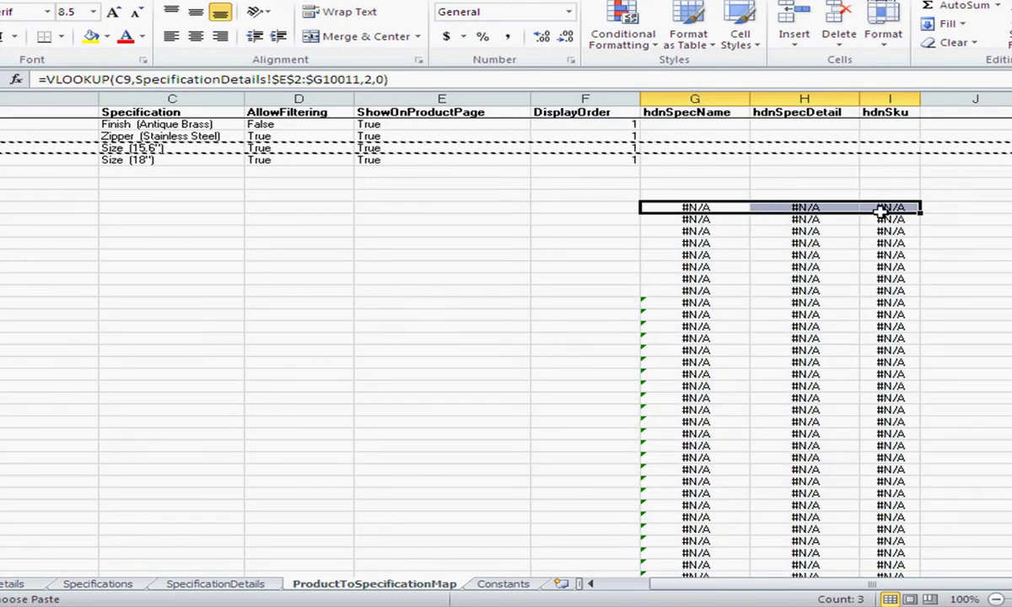
pyautogui.rightClick(753, 210)
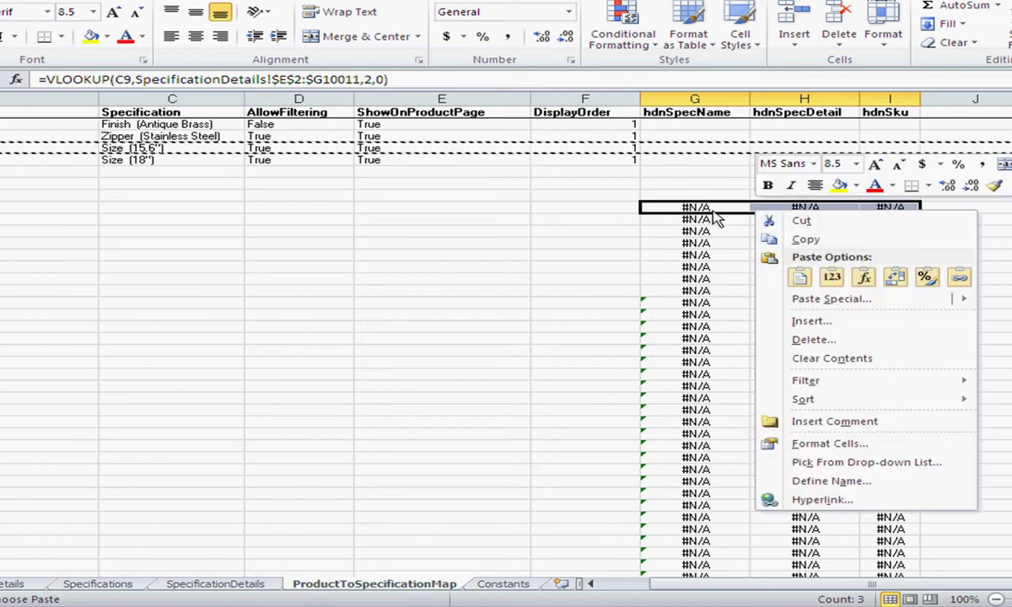
pyautogui.click(797, 238)
pyautogui.moveTo(719, 129); pyautogui.dragTo(869, 194)
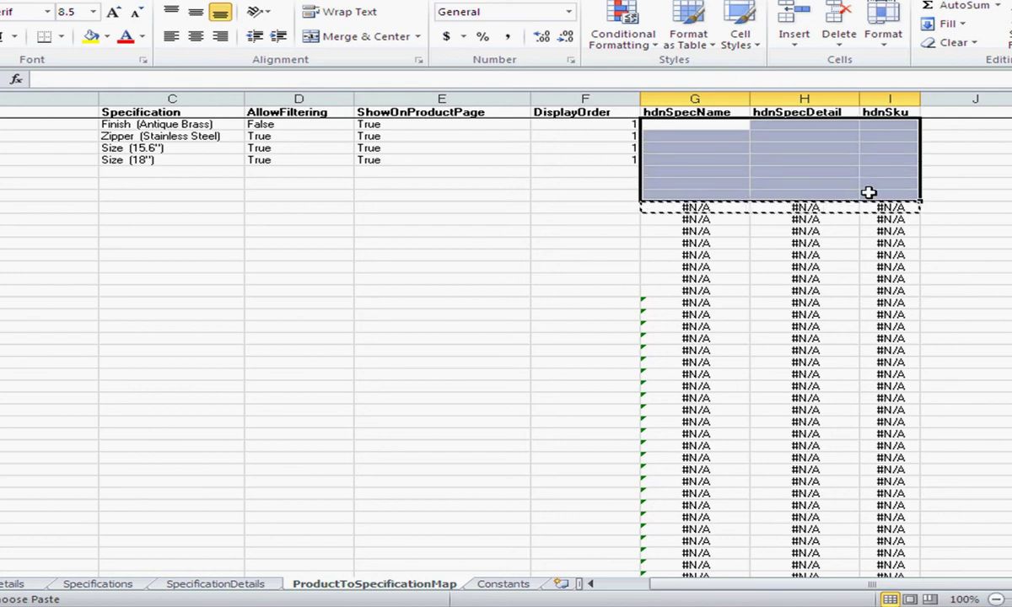
pyautogui.rightClick(721, 177)
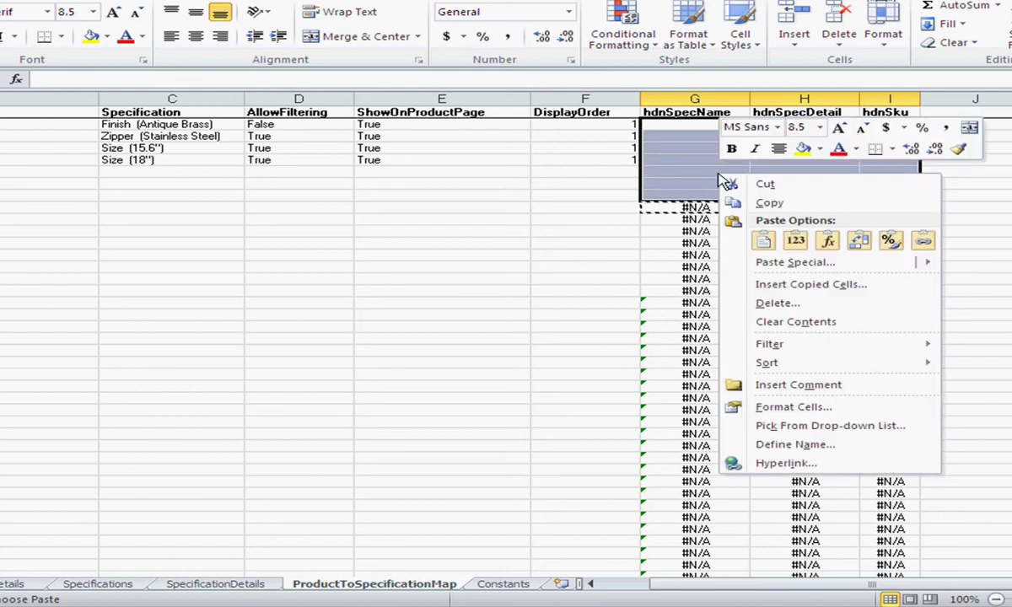
pyautogui.click(762, 237)
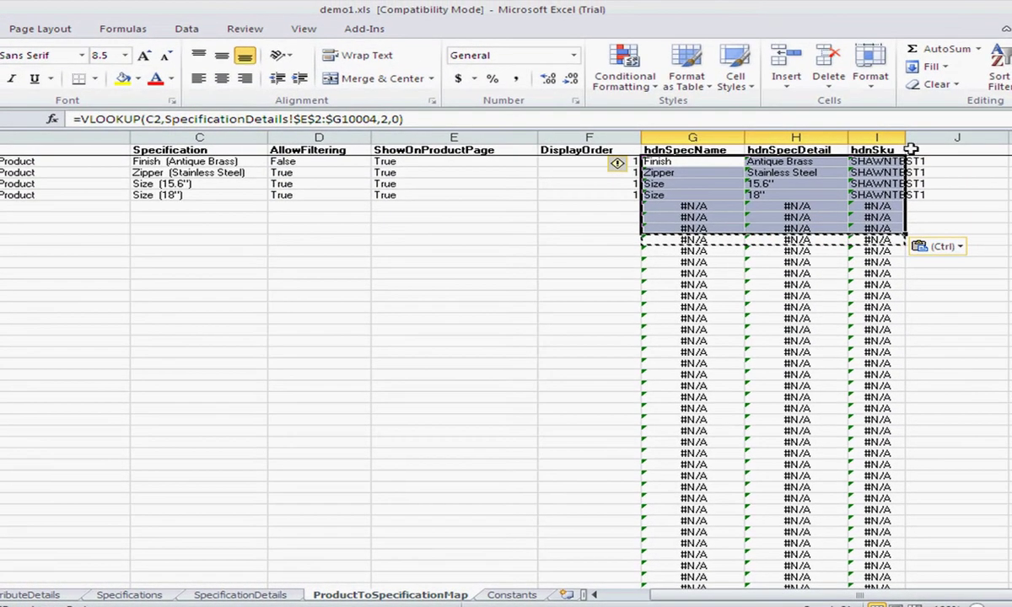
# Step: Widen the hdnSku and hdnSpecDetail columns so their entries fit
pyautogui.moveTo(907, 137); pyautogui.dragTo(978, 139)
pyautogui.moveTo(854, 138); pyautogui.dragTo(875, 137)
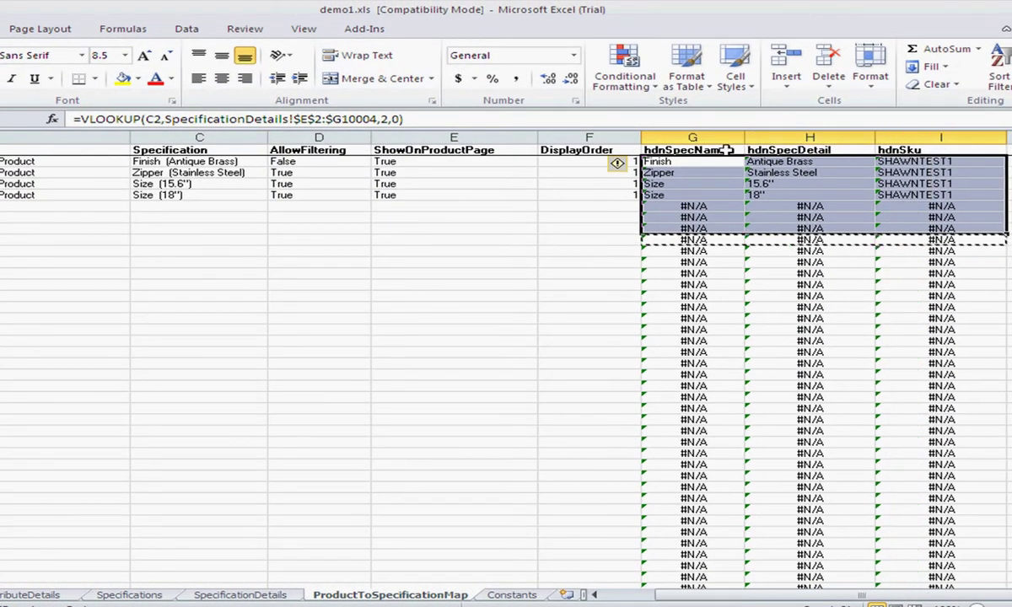
pyautogui.click(590, 225)
# Step: Examine the lookup formulas and values in the hdnSpecName, hdnSpecDetail and hdnSku columns for the four mapping rows
pyautogui.click(670, 172)
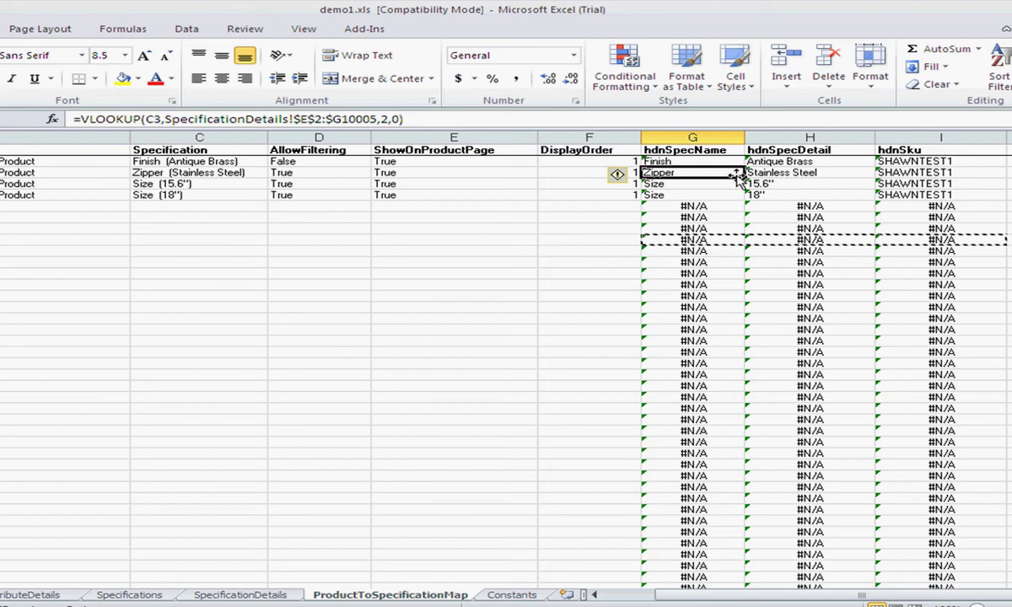
pyautogui.click(697, 163)
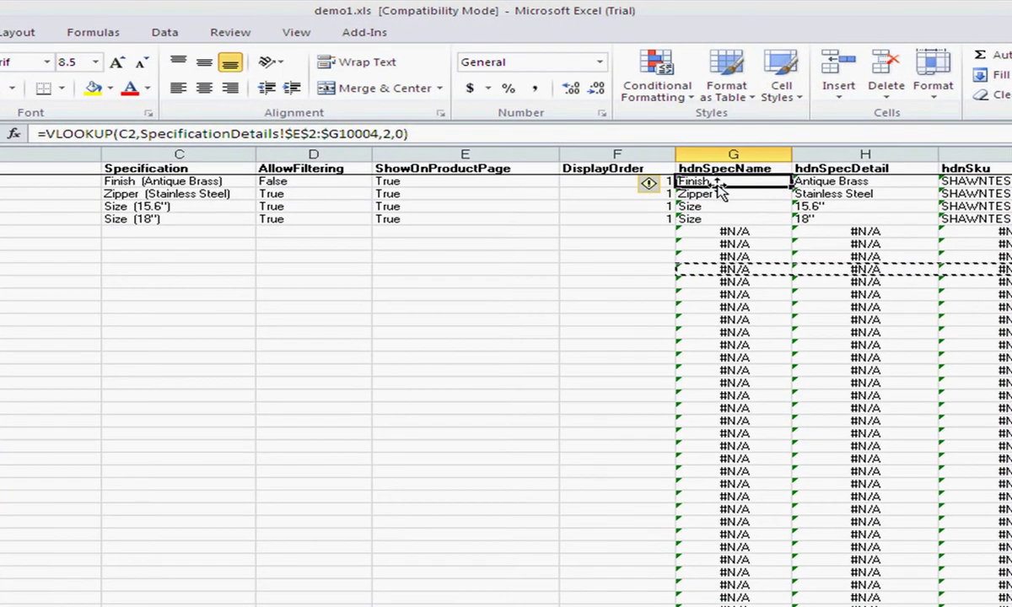
pyautogui.click(680, 176)
pyautogui.click(682, 188)
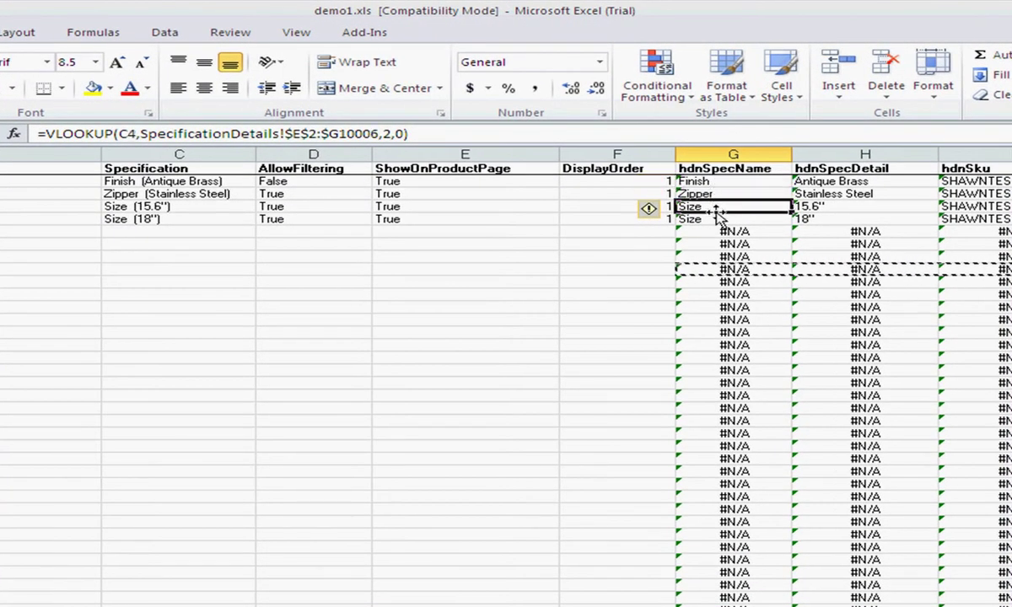
pyautogui.click(831, 181)
pyautogui.click(831, 194)
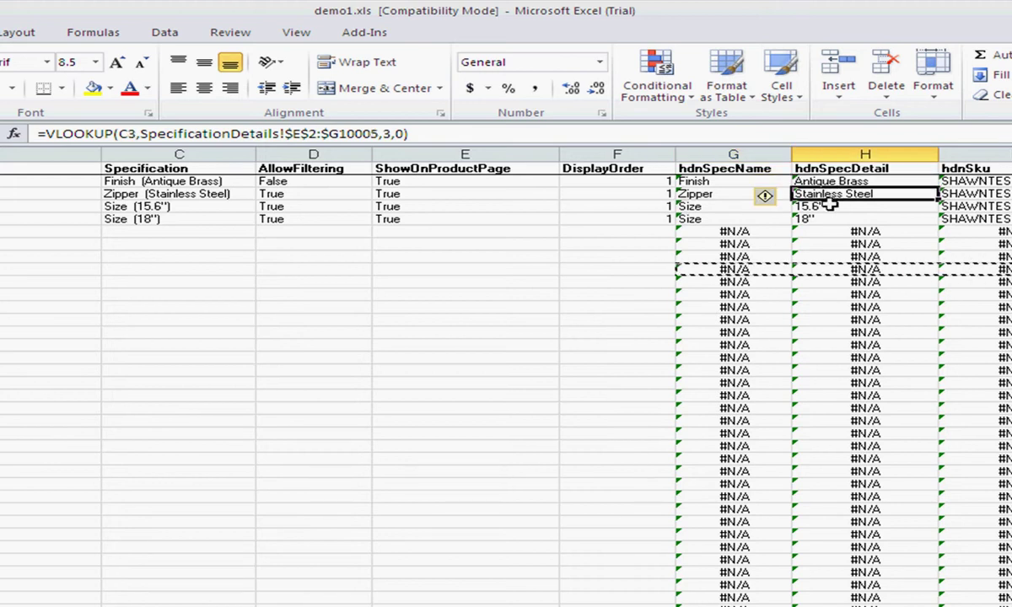
pyautogui.click(843, 206)
pyautogui.click(852, 218)
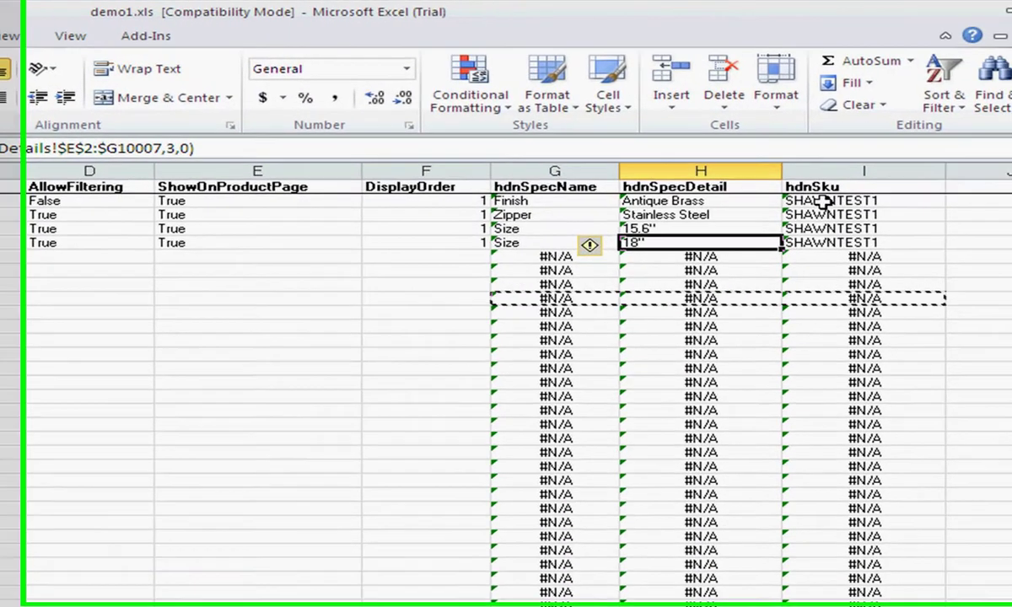
pyautogui.click(948, 185)
pyautogui.click(949, 223)
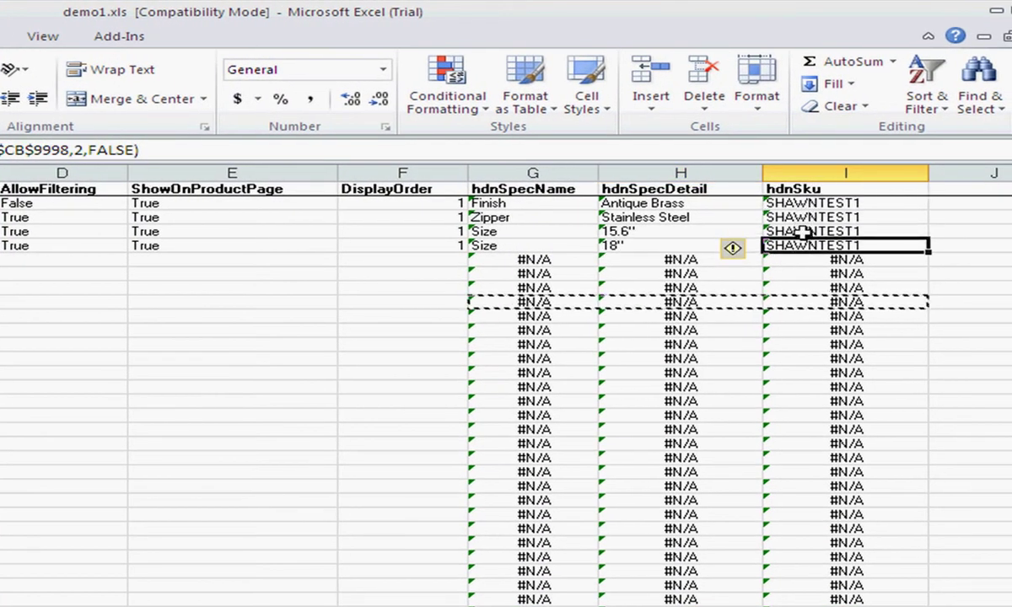
pyautogui.click(806, 231)
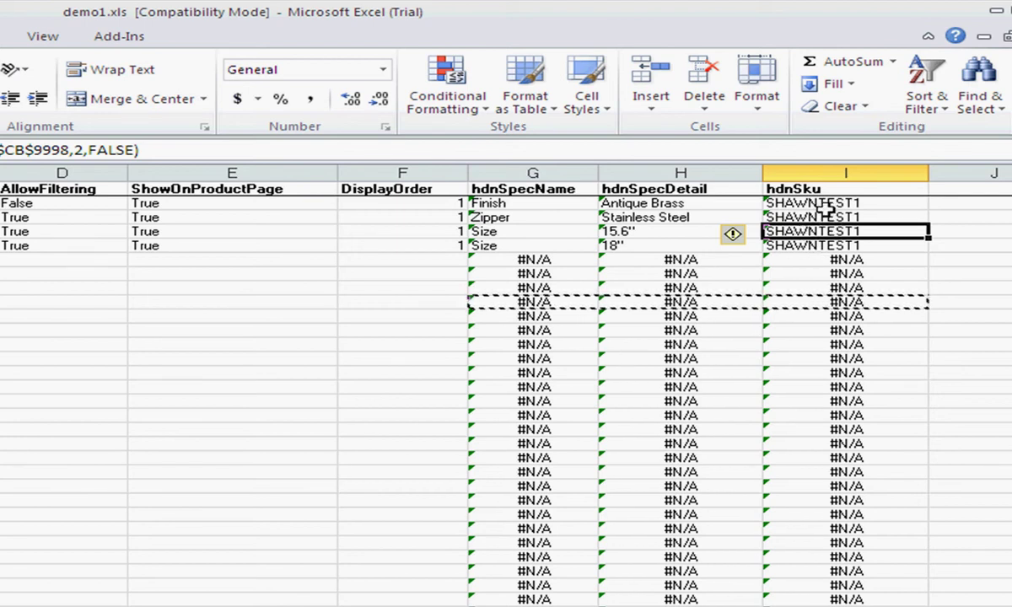
pyautogui.click(774, 203)
pyautogui.click(798, 246)
pyautogui.click(795, 231)
pyautogui.click(797, 218)
pyautogui.click(806, 203)
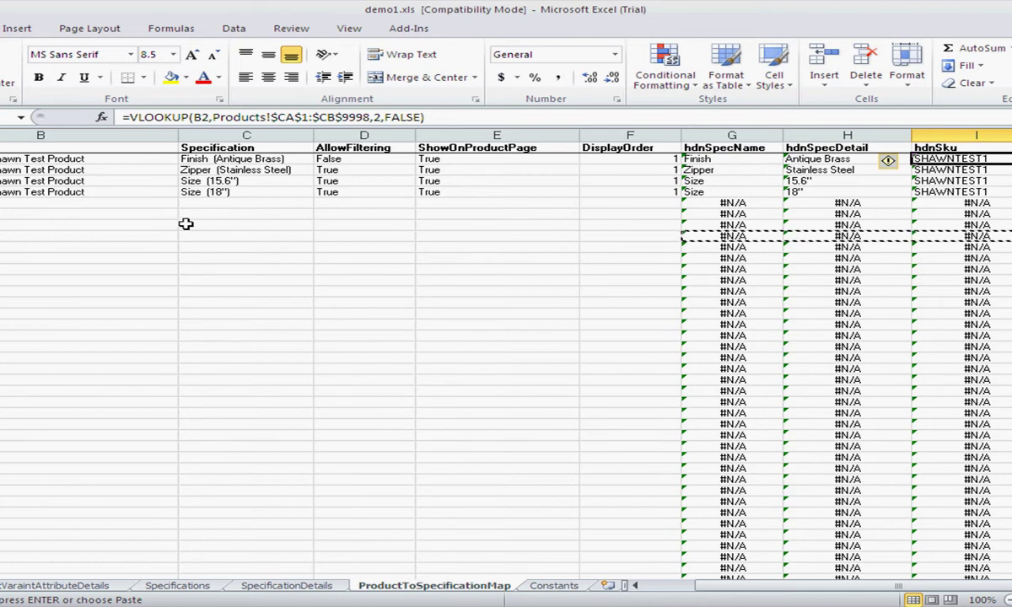
# Step: Test the hdnSku lookup by choosing the test product as ProductName in row 7, and clear that cell again
pyautogui.click(169, 214)
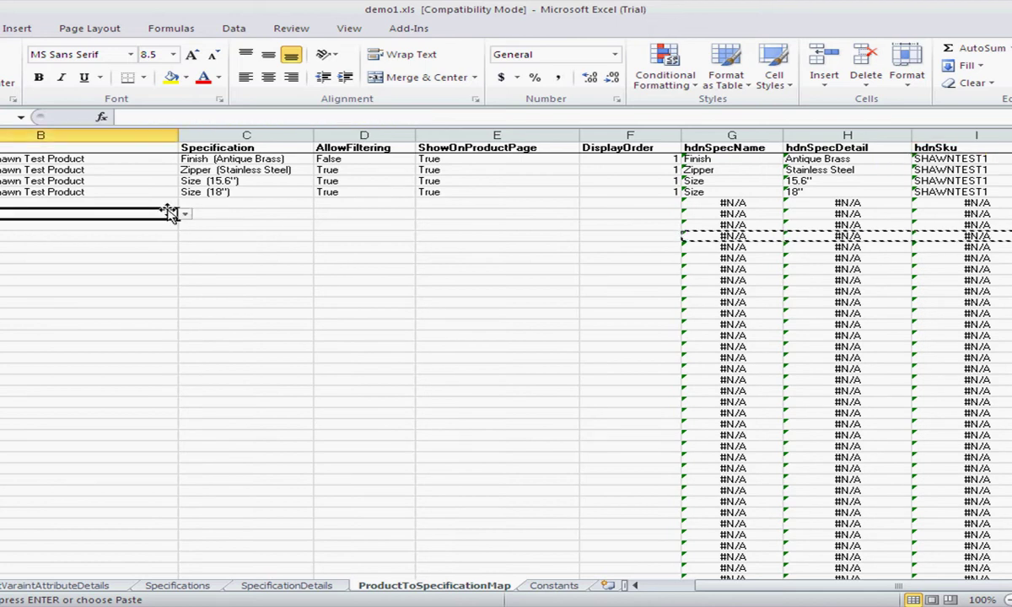
pyautogui.hotkey('alt', 'Down')
pyautogui.click(82, 226)
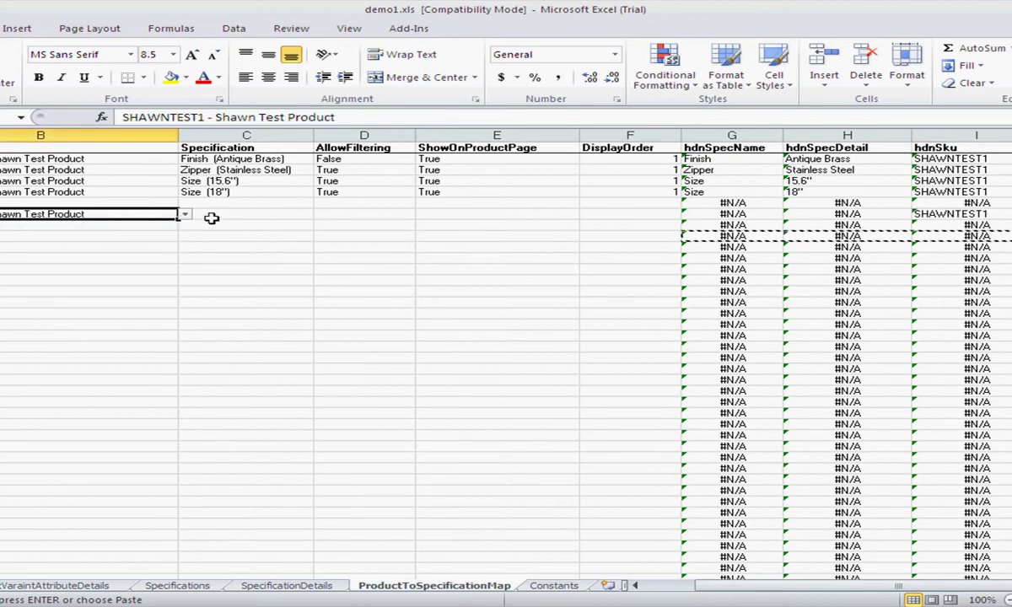
pyautogui.click(240, 214)
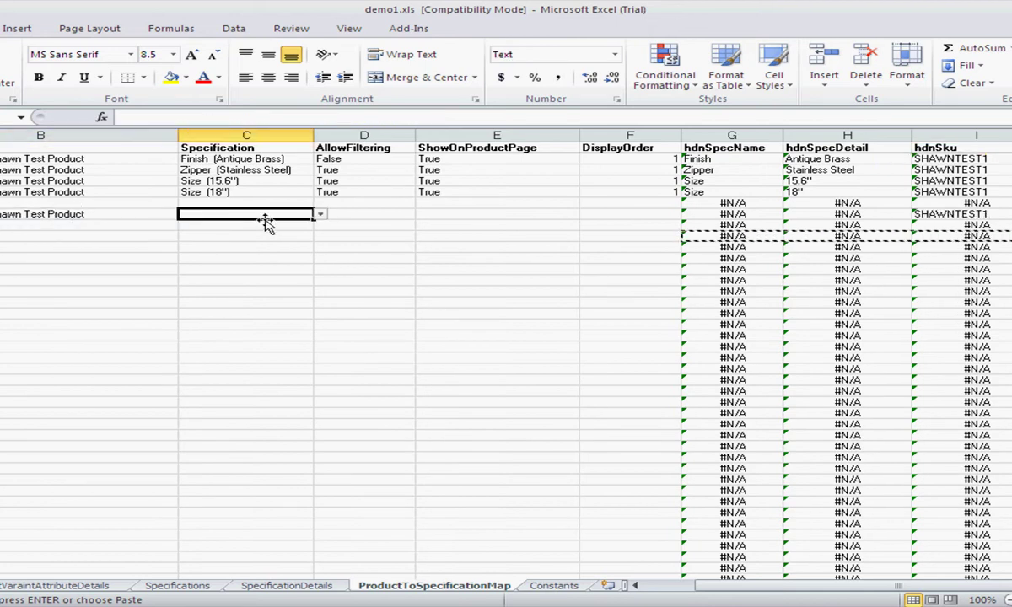
pyautogui.click(153, 214)
pyautogui.press('BackSpace')
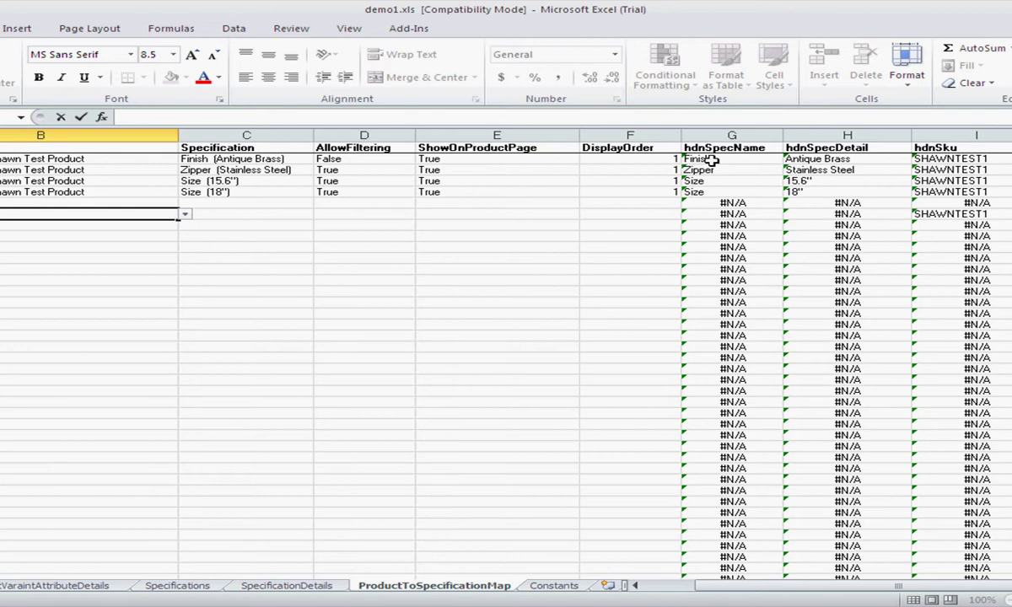
pyautogui.click(729, 208)
pyautogui.click(744, 148)
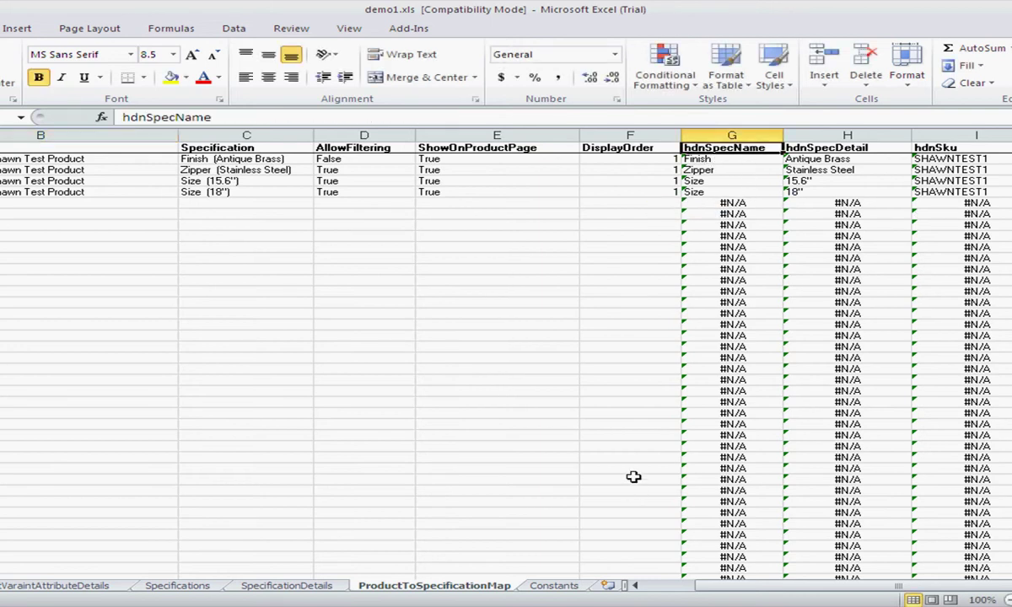
# Step: Save demo1.xls while reviewing the Specifications, SpecificationDetails and ProductToSpecificationMap sheets
pyautogui.hotkey('ctrl', 's')
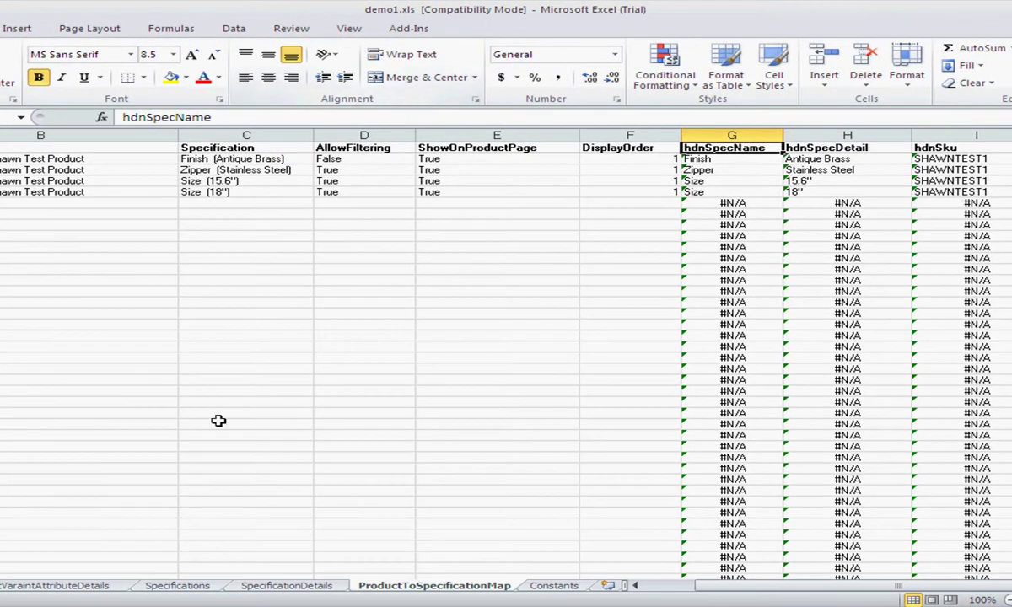
pyautogui.click(169, 587)
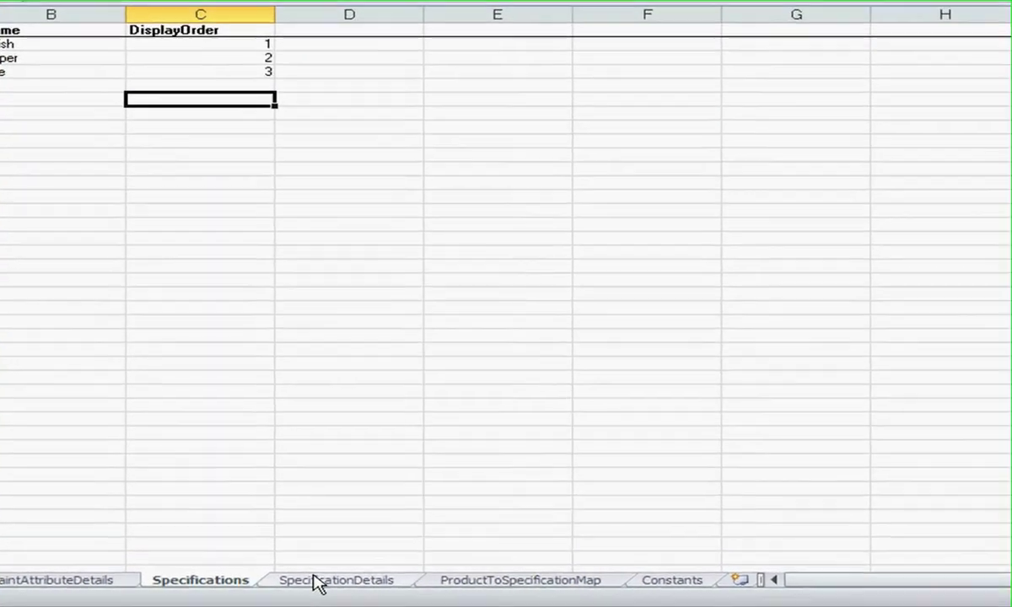
pyautogui.click(274, 585)
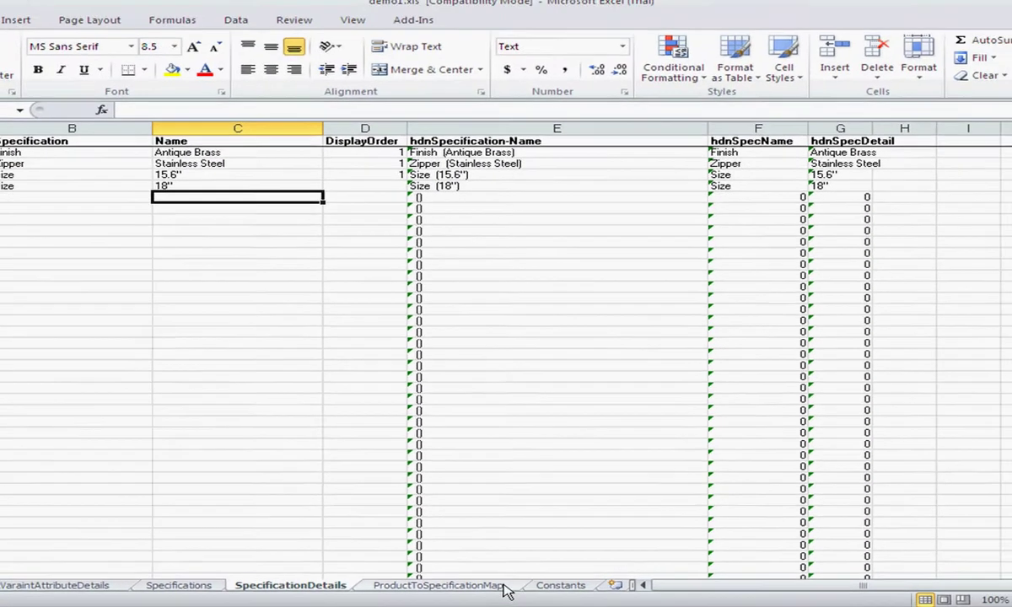
pyautogui.click(503, 587)
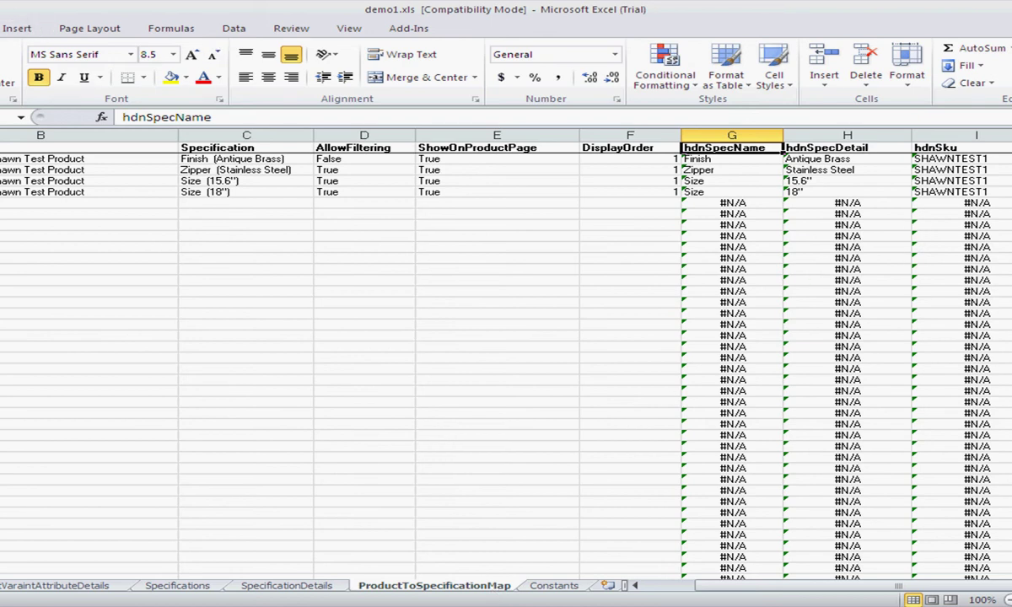
pyautogui.hotkey('ctrl', 's')
# Step: Switch to NopAdmin, select demo1.xls from the Desktop as the spreadsheet to load, and preview it
pyautogui.hotkey('alt', 'Tab')
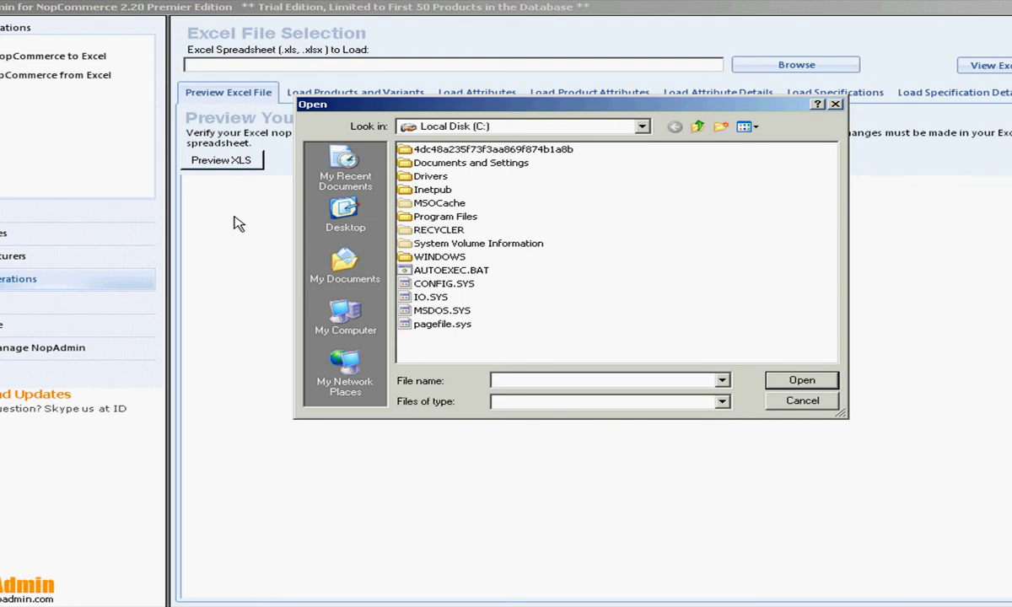
pyautogui.click(344, 215)
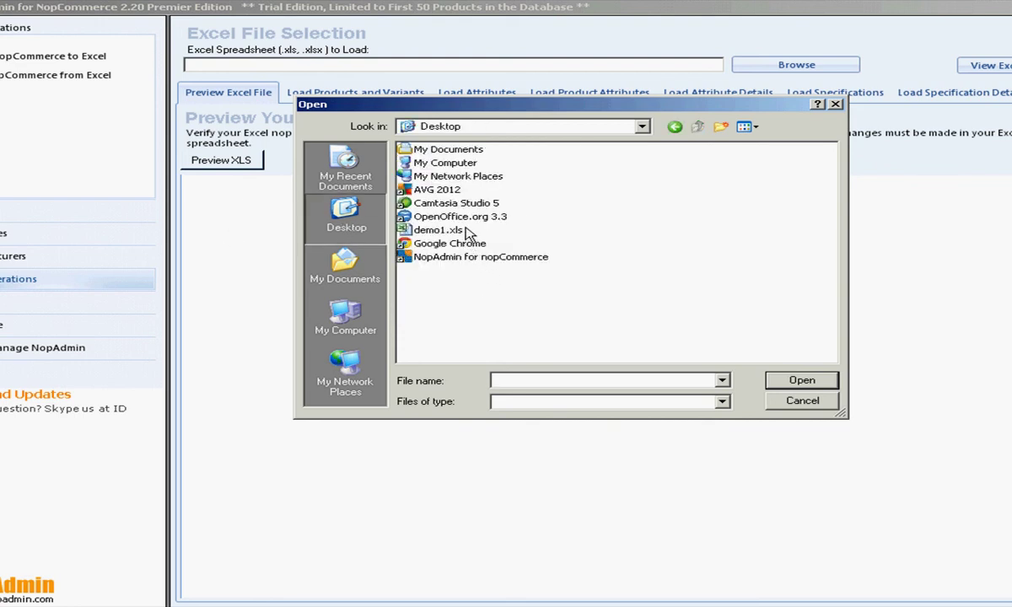
pyautogui.click(461, 233)
pyautogui.click(800, 381)
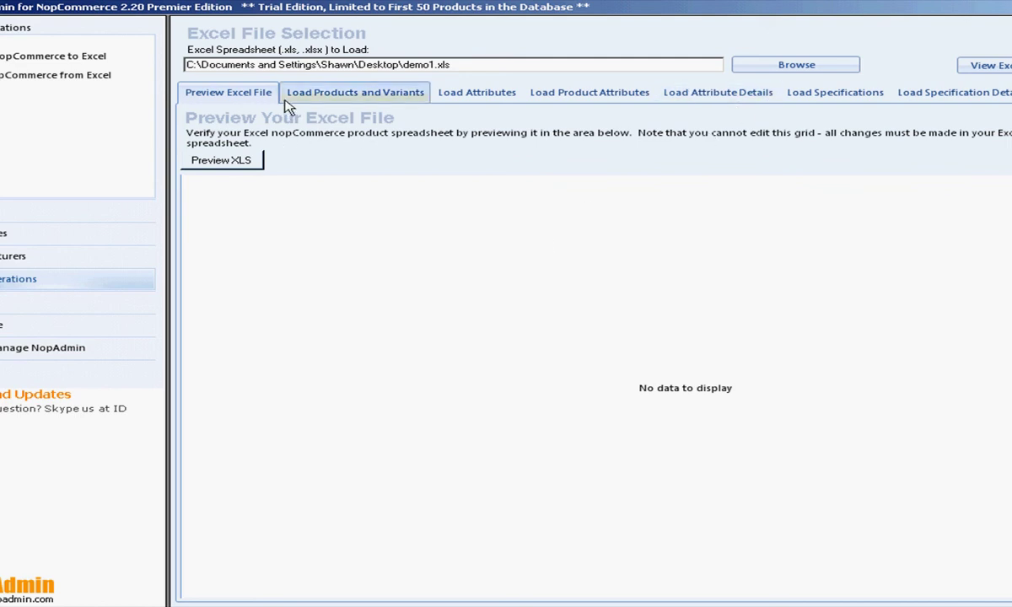
pyautogui.click(220, 165)
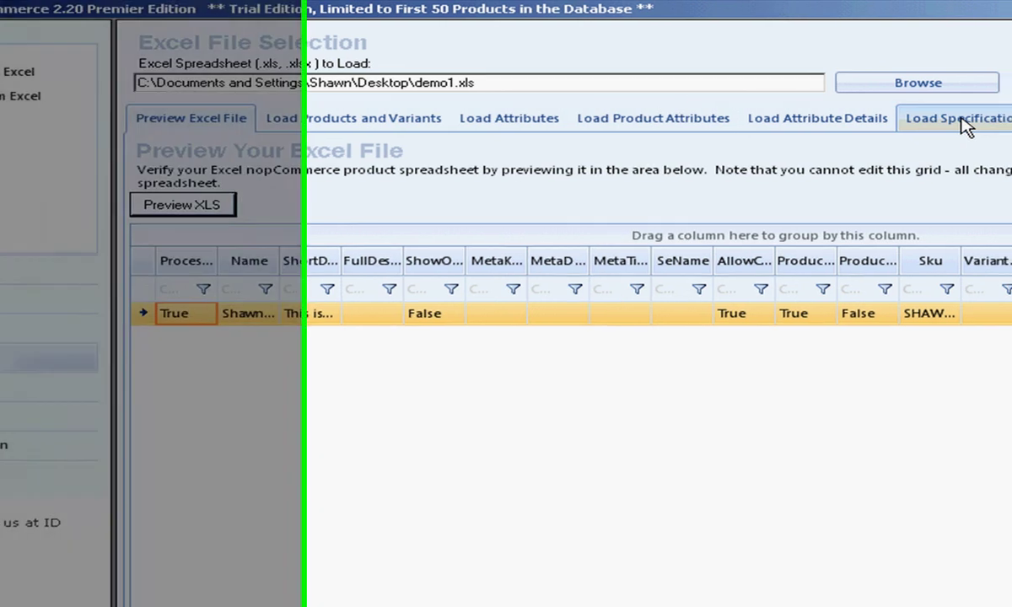
# Step: Look through the three specification loading steps and return to Load Specifications, Step 1 of 3
pyautogui.click(970, 124)
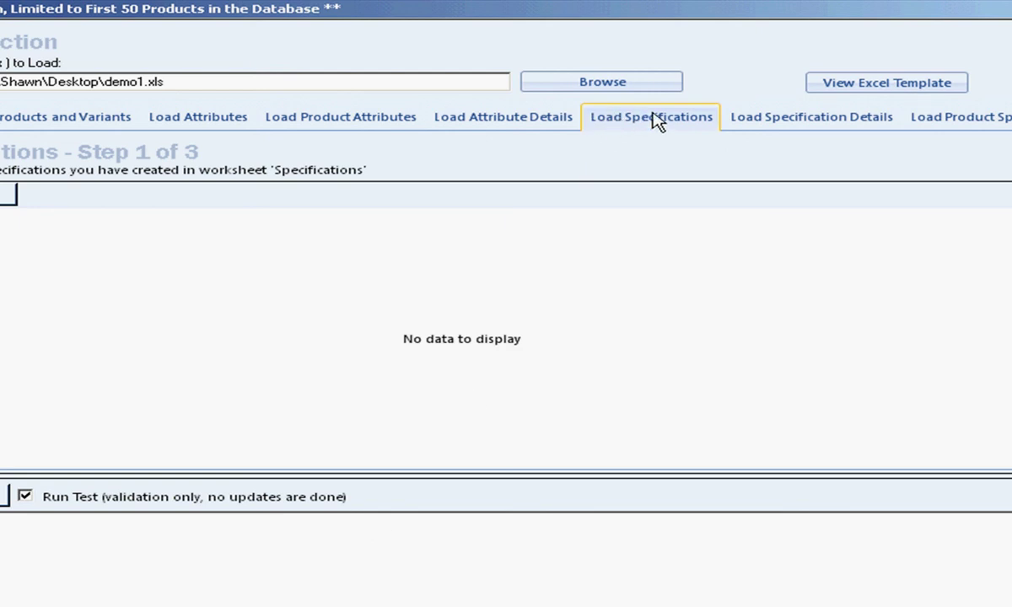
pyautogui.click(782, 125)
pyautogui.click(906, 123)
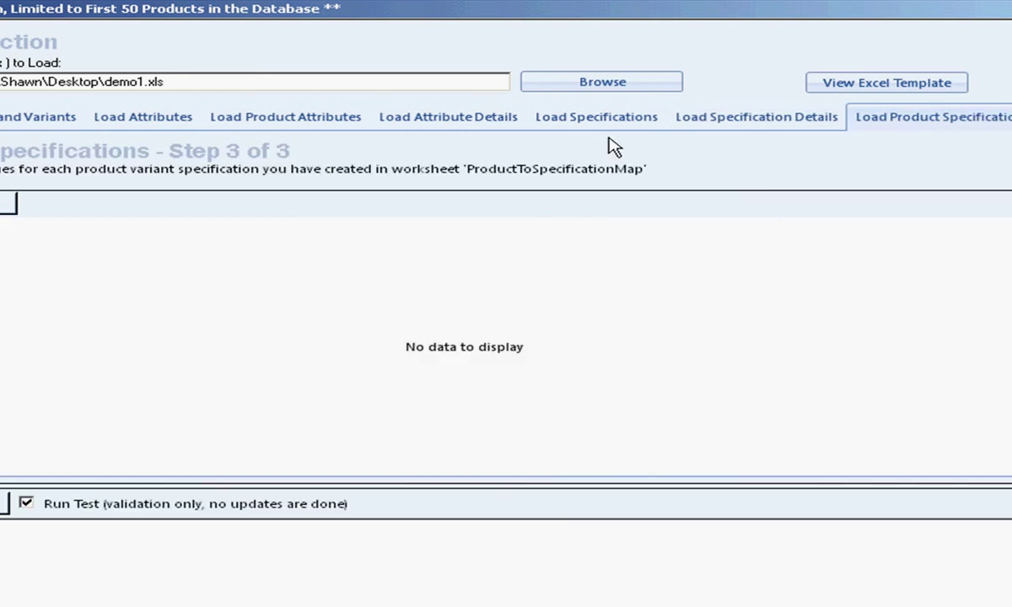
pyautogui.click(588, 125)
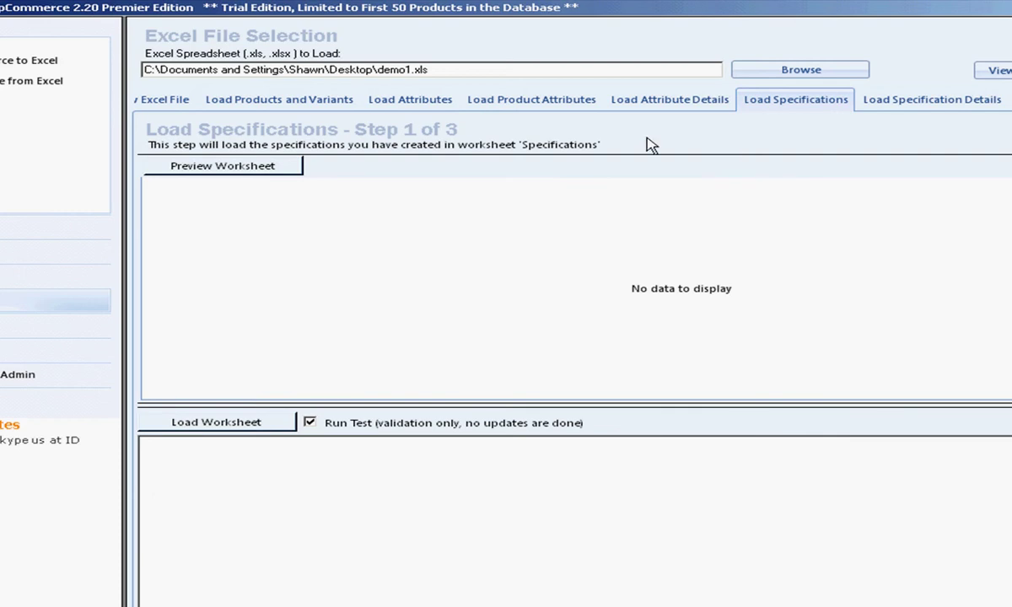
# Step: Preview the Specifications worksheet, run its validation-only test, and load it with Run Test turned off
pyautogui.click(270, 167)
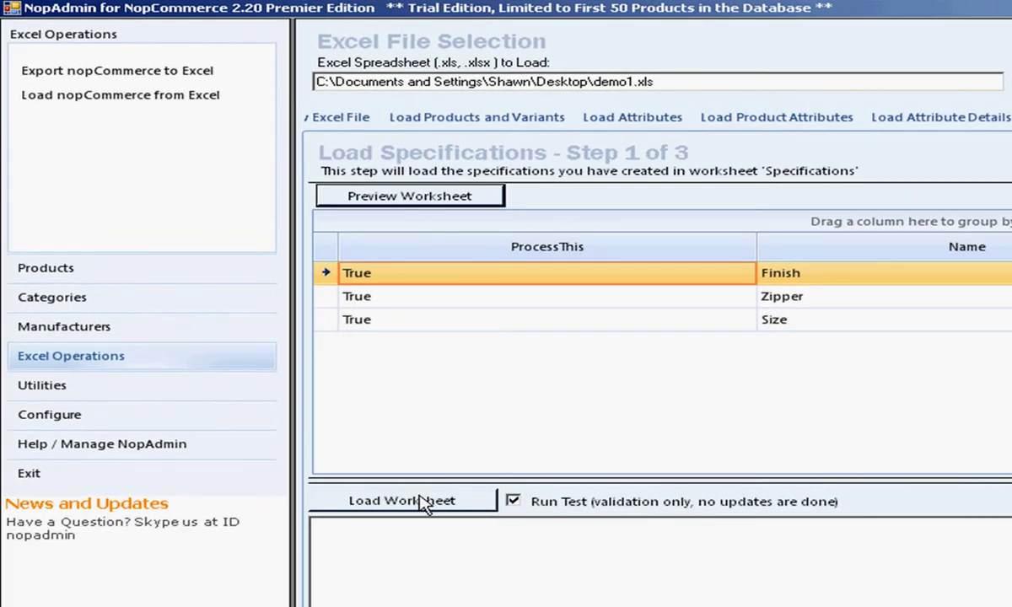
pyautogui.click(422, 503)
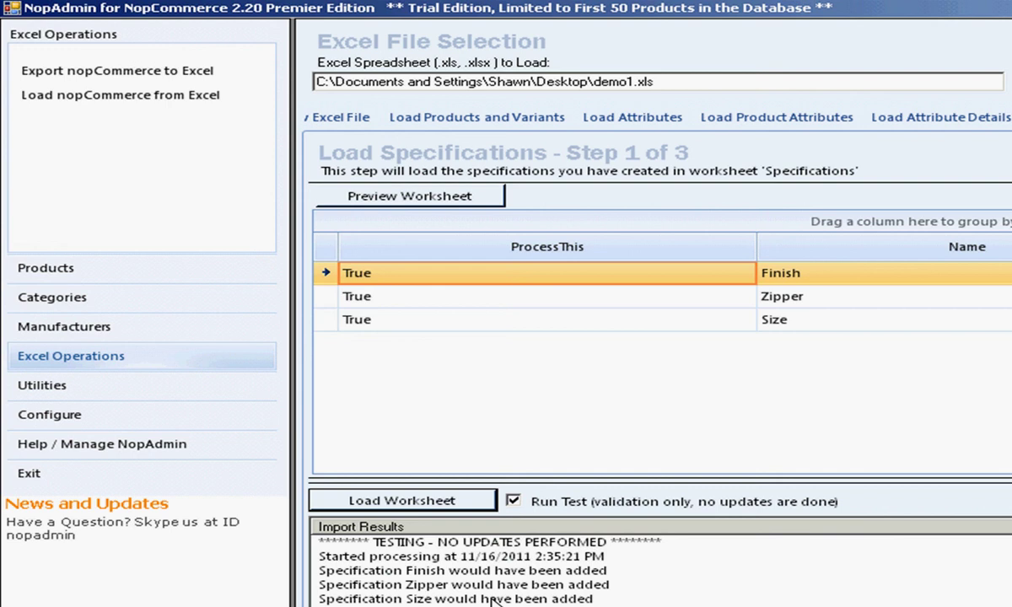
pyautogui.click(513, 501)
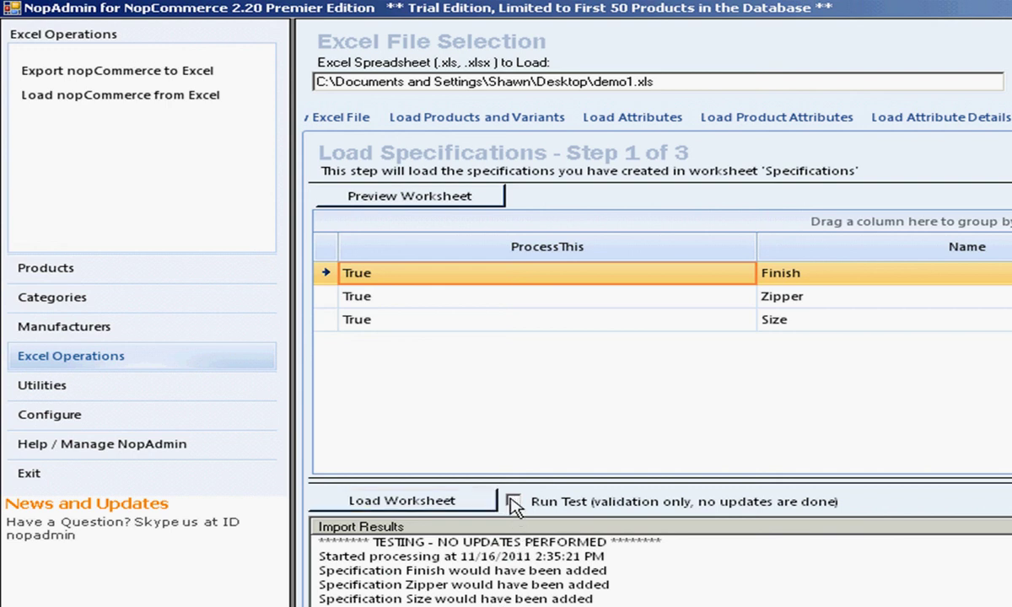
pyautogui.click(400, 501)
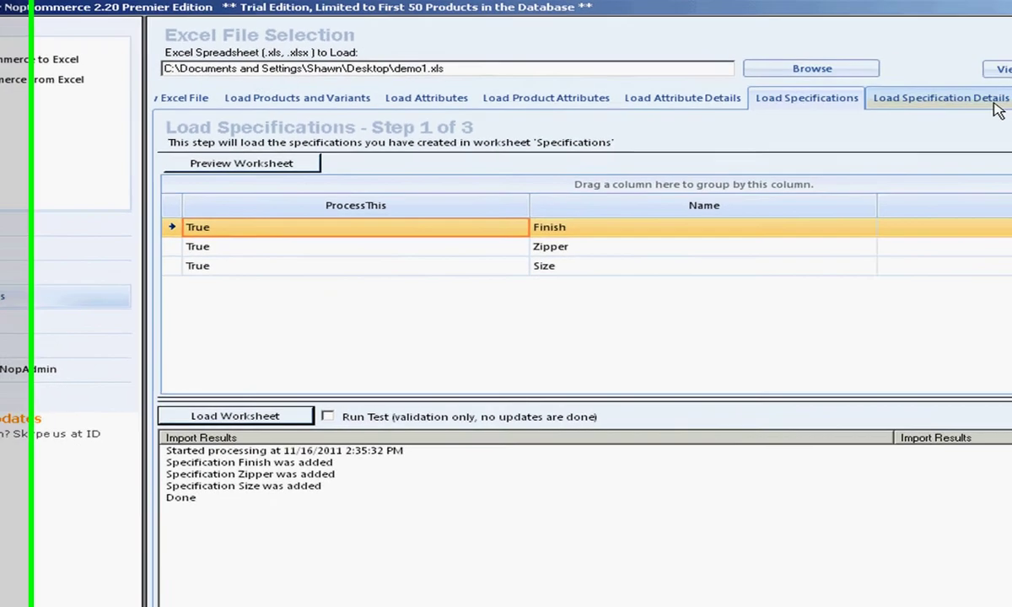
# Step: Go to Load Specification Details, Step 2 of 3, preview the worksheet, and sort it by hdnSpecDetail and by hdnSpecName
pyautogui.click(994, 108)
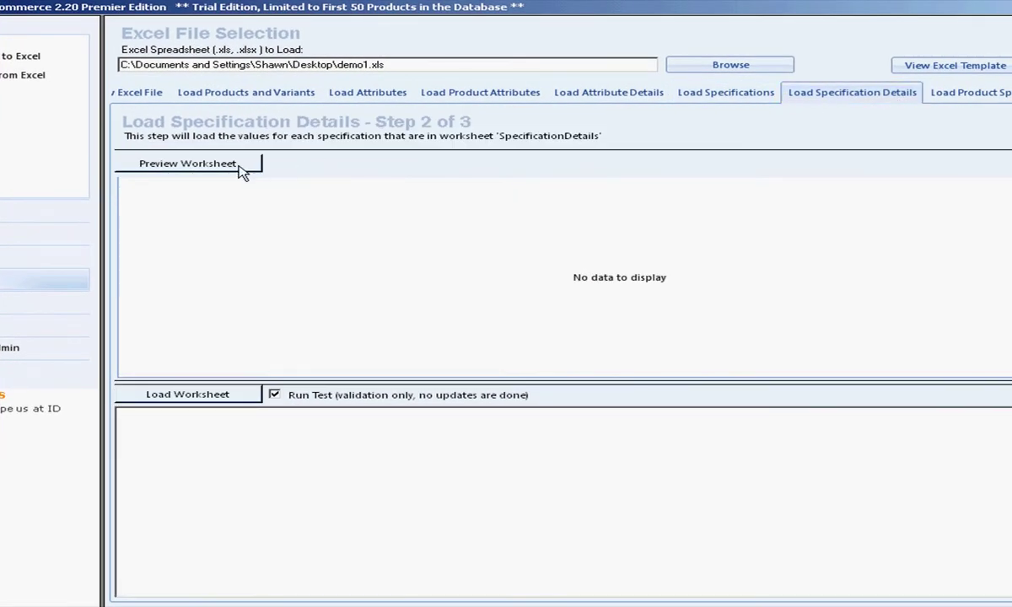
pyautogui.click(210, 168)
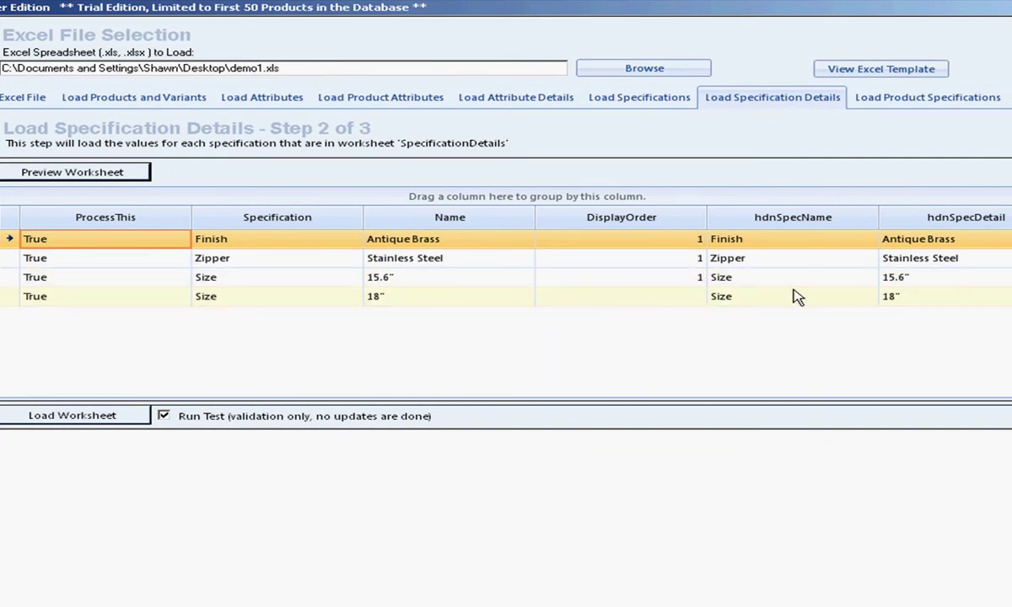
pyautogui.click(820, 221)
pyautogui.click(937, 223)
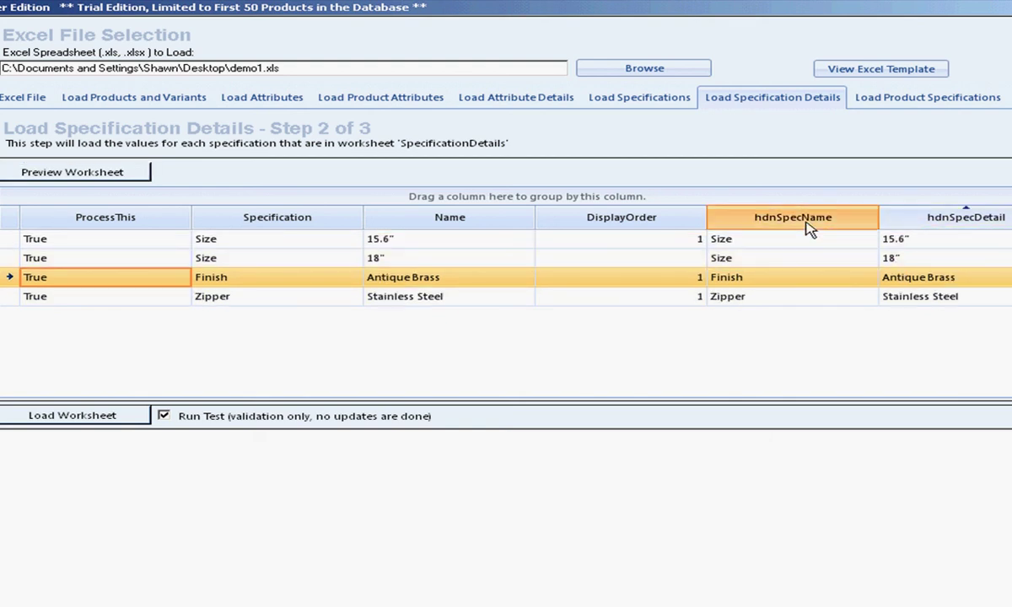
pyautogui.click(763, 217)
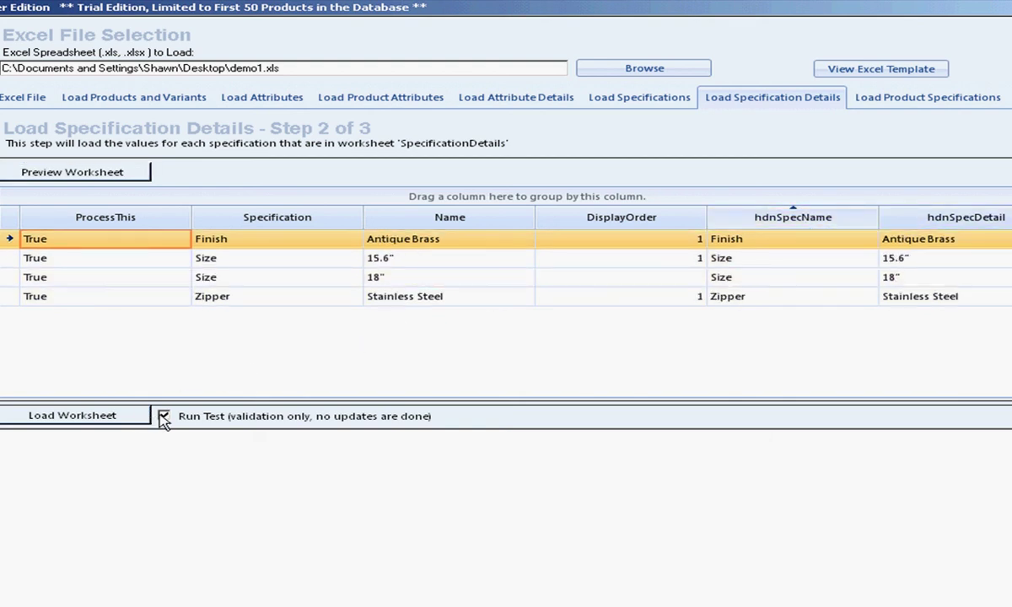
# Step: Test the SpecificationDetails load, run it with Run Test off, and check the 18" row's DisplayOrder cell
pyautogui.click(126, 417)
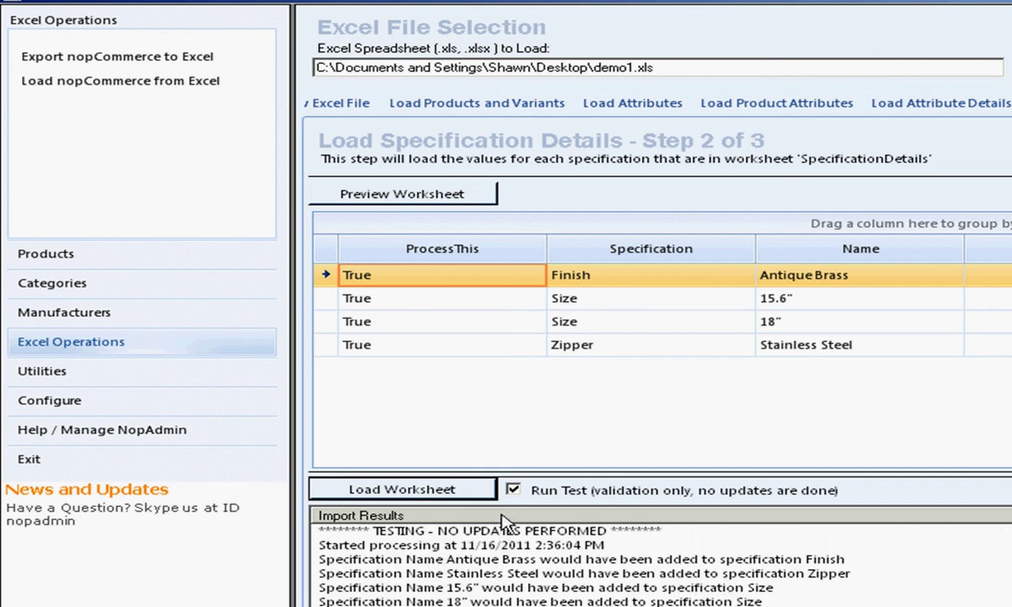
pyautogui.click(511, 491)
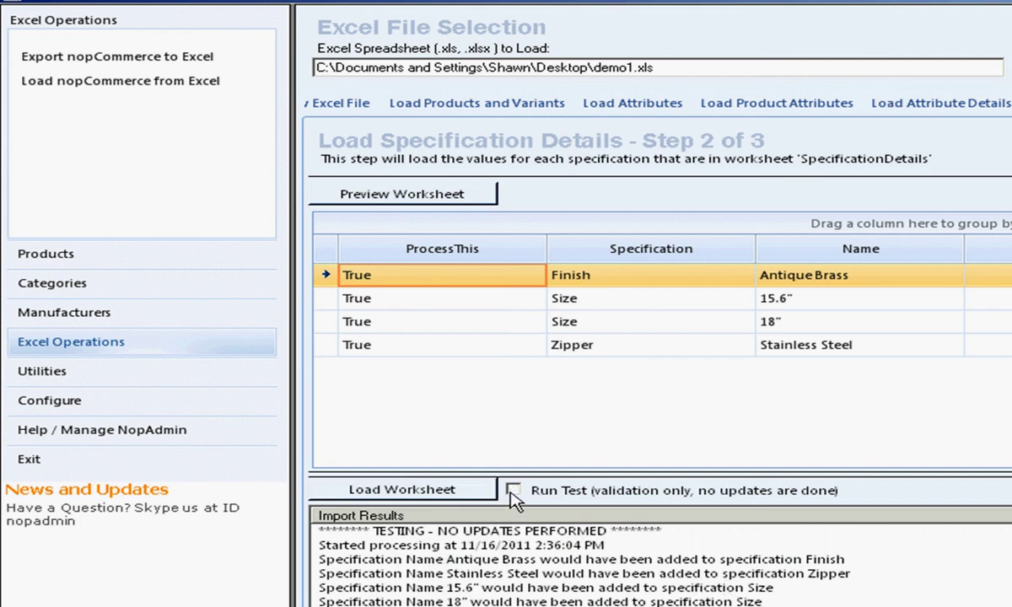
pyautogui.click(434, 493)
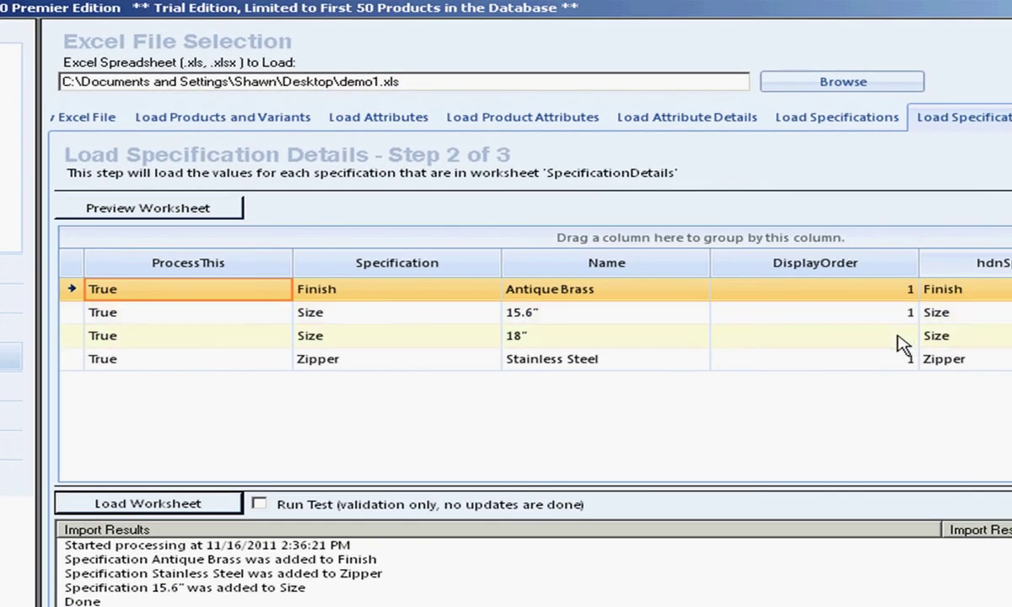
pyautogui.click(900, 341)
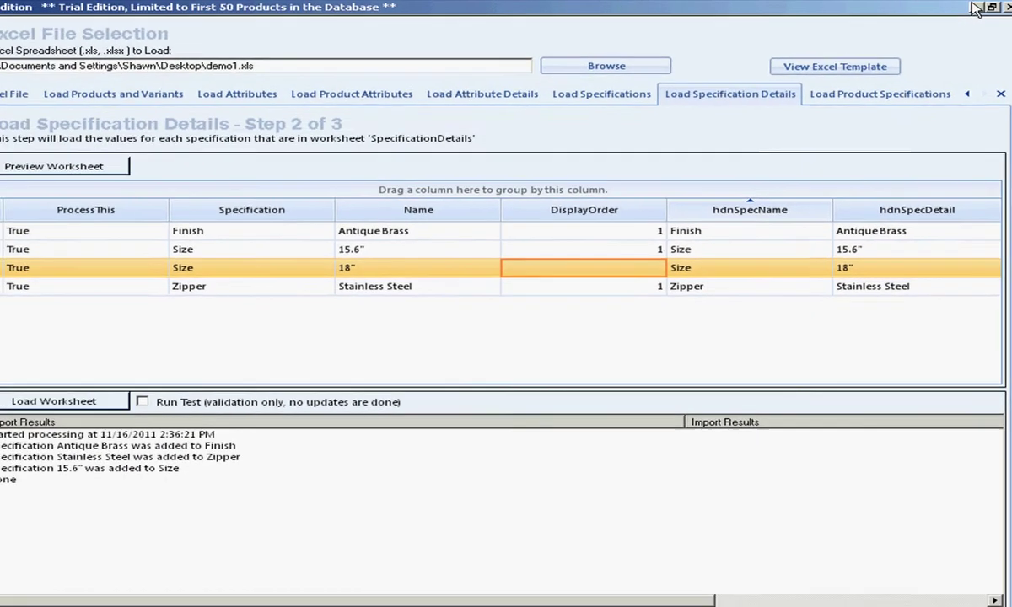
# Step: Minimize NopAdmin, open demo1.xls from the Desktop in Excel, and show the SpecificationDetails sheet
pyautogui.click(976, 9)
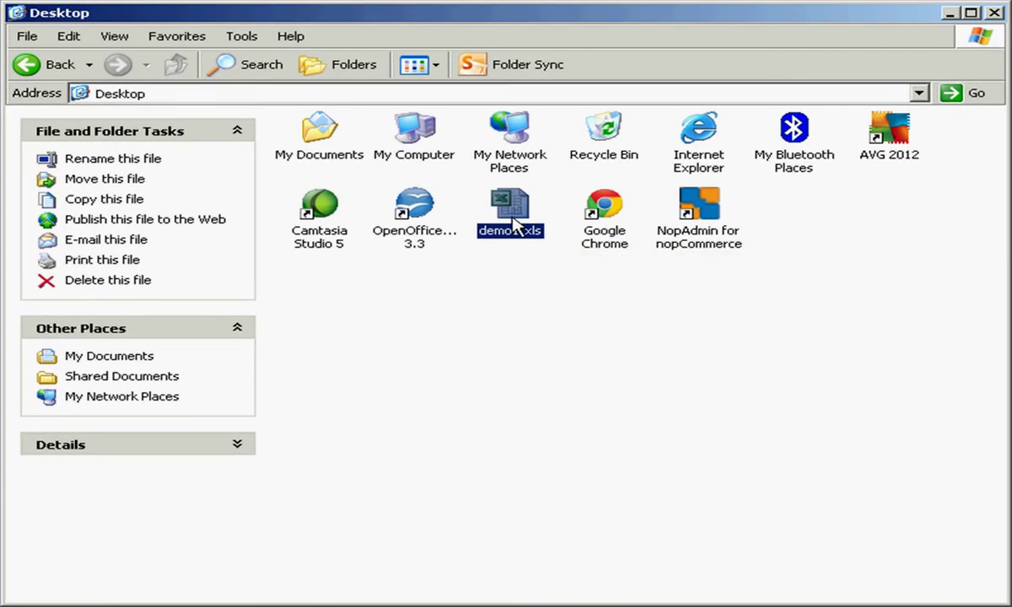
pyautogui.doubleClick(511, 219)
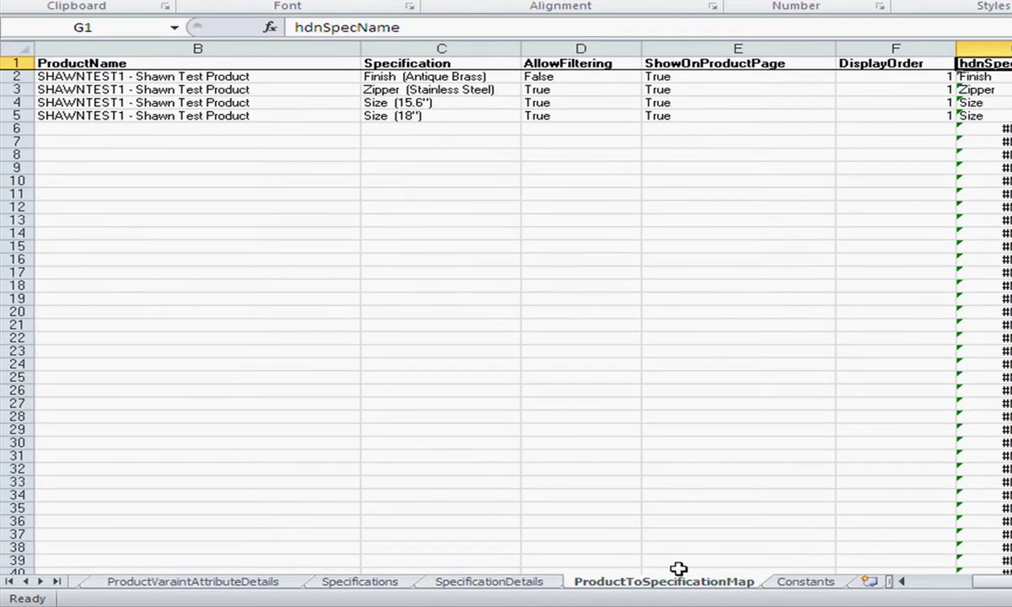
pyautogui.click(470, 588)
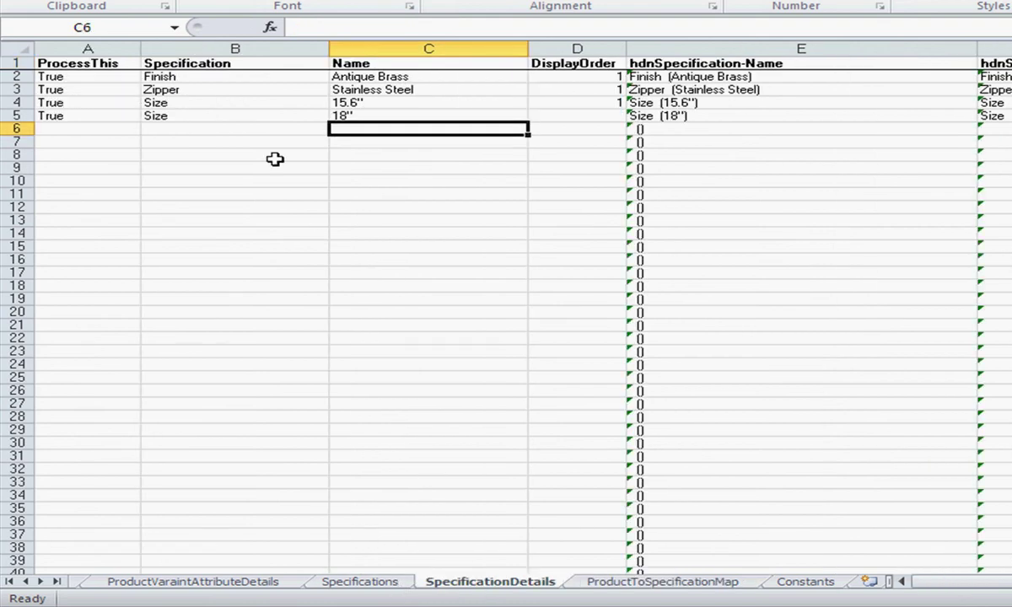
# Step: Set ProcessThis to False for the Antique Brass row and copy that value to the Stainless Steel and 15.6" rows
pyautogui.click(113, 80)
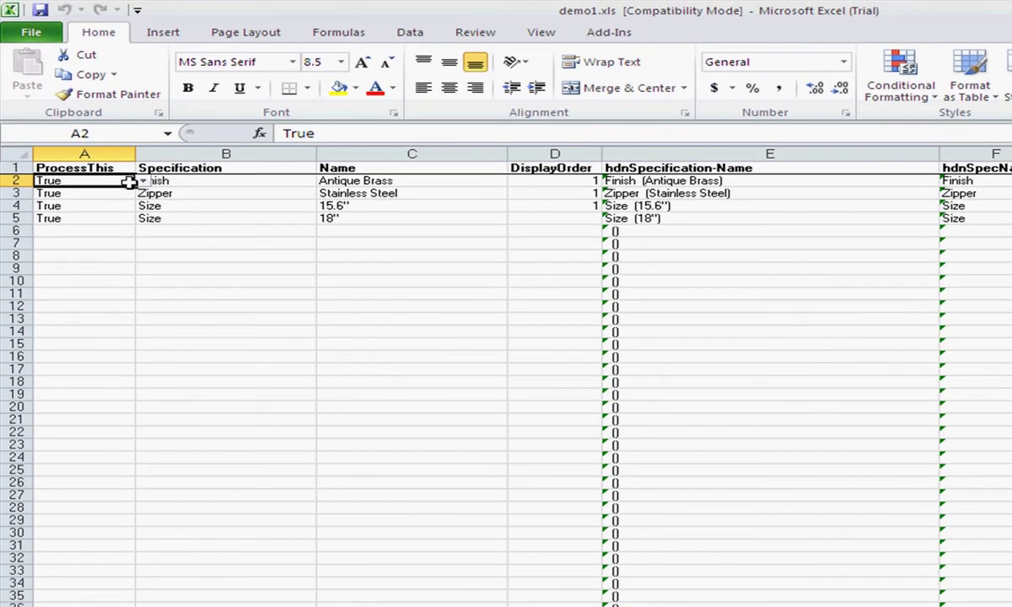
pyautogui.click(143, 182)
pyautogui.click(106, 203)
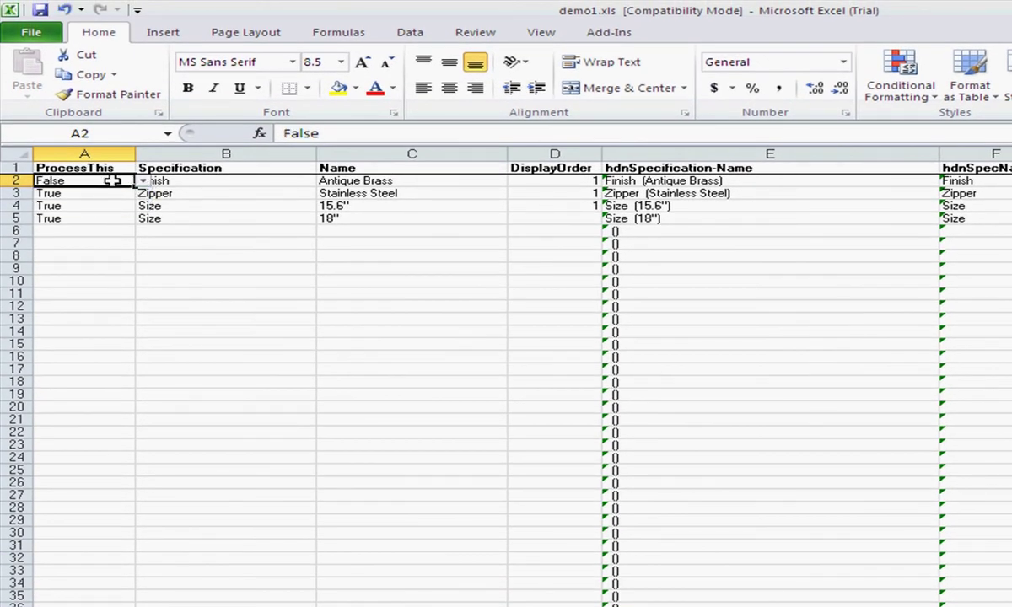
pyautogui.rightClick(112, 180)
pyautogui.click(124, 210)
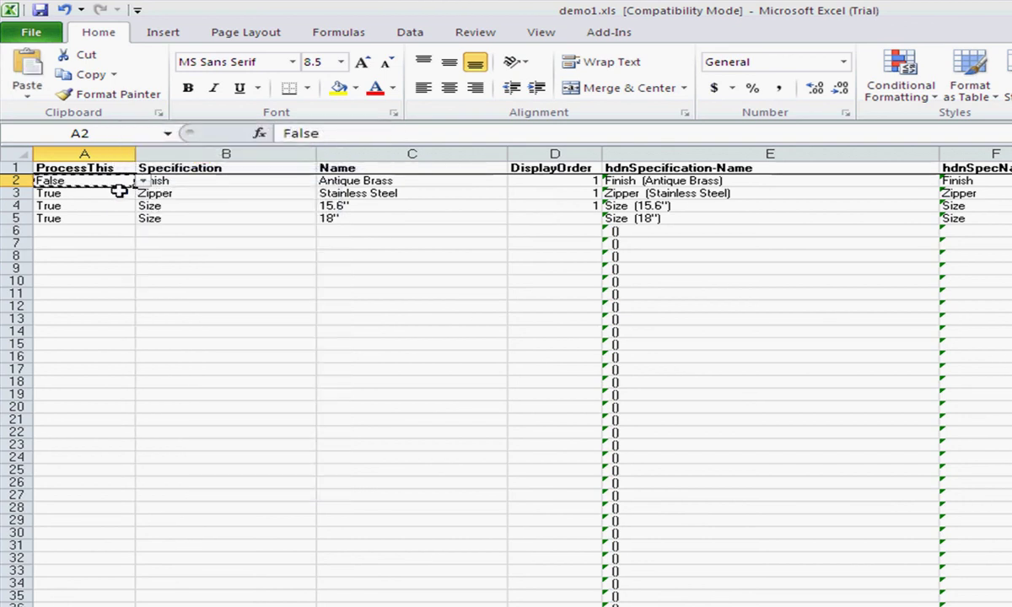
pyautogui.moveTo(117, 193); pyautogui.dragTo(118, 203)
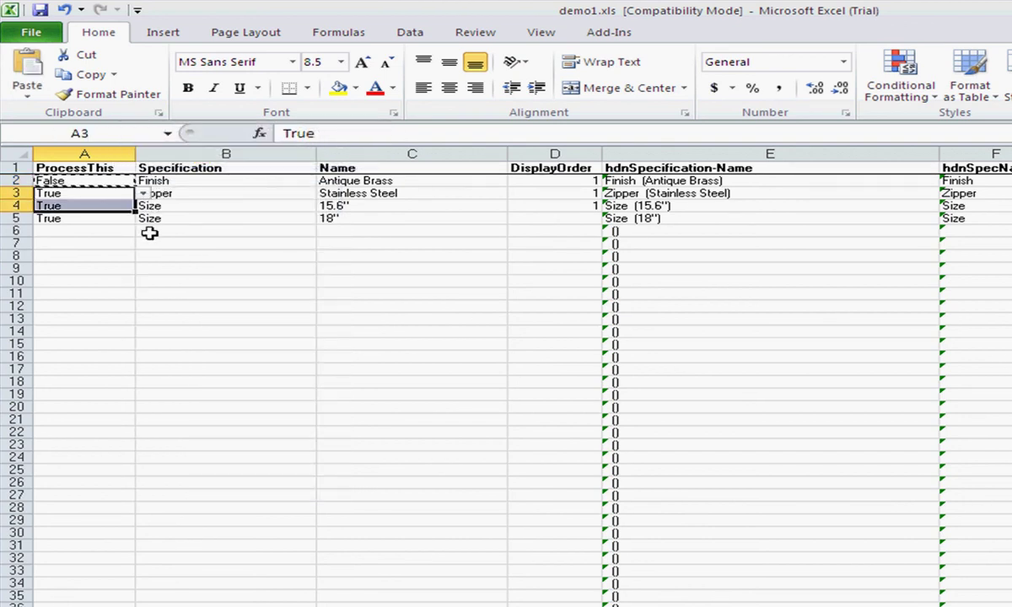
pyautogui.hotkey('ctrl', 'v')
pyautogui.click(206, 242)
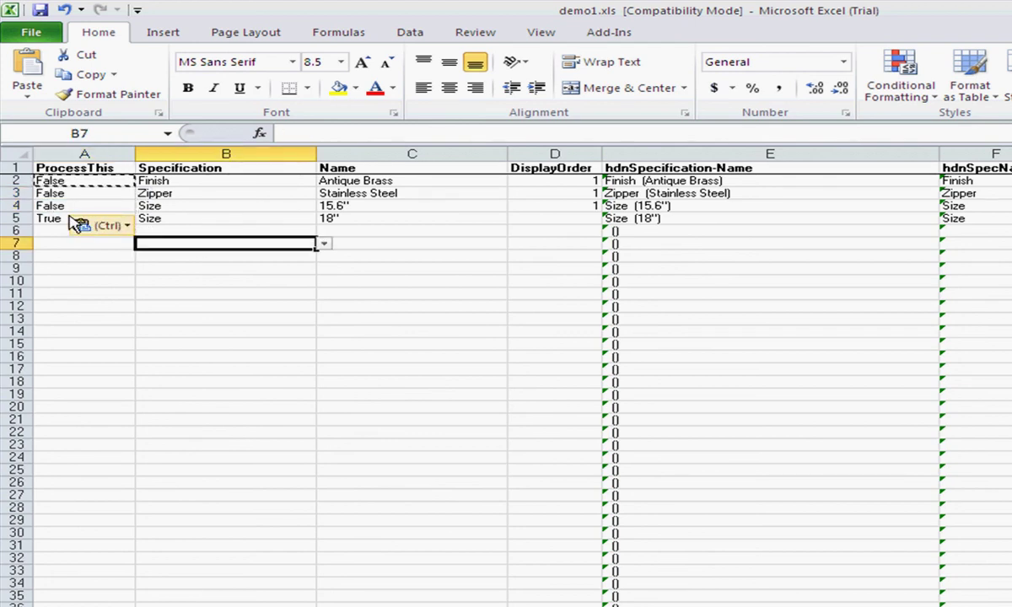
# Step: Enter 1 as the DisplayOrder of the 18" size in row 5
pyautogui.click(571, 217)
pyautogui.write('1')
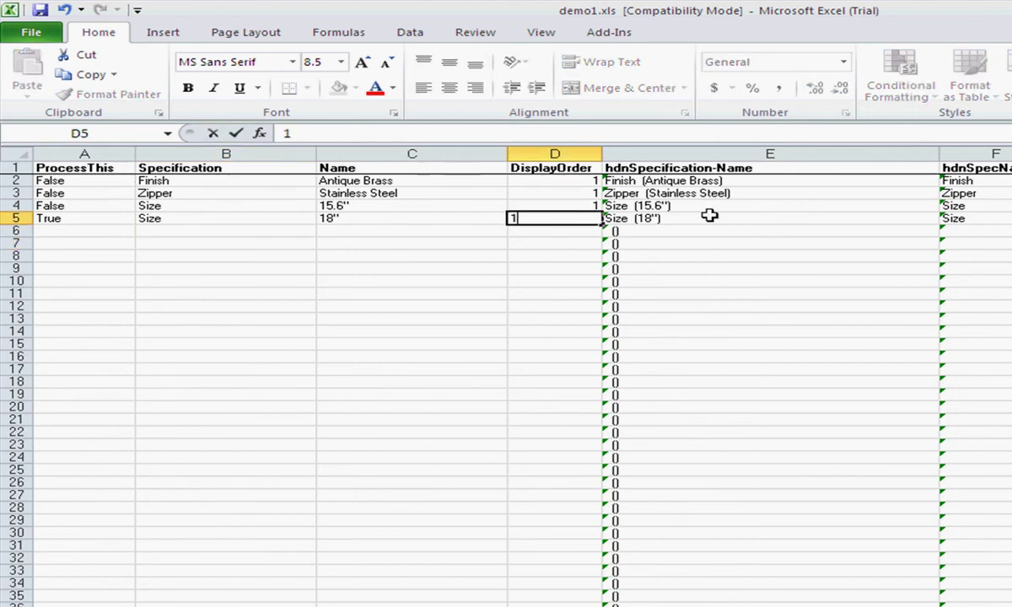
pyautogui.click(683, 242)
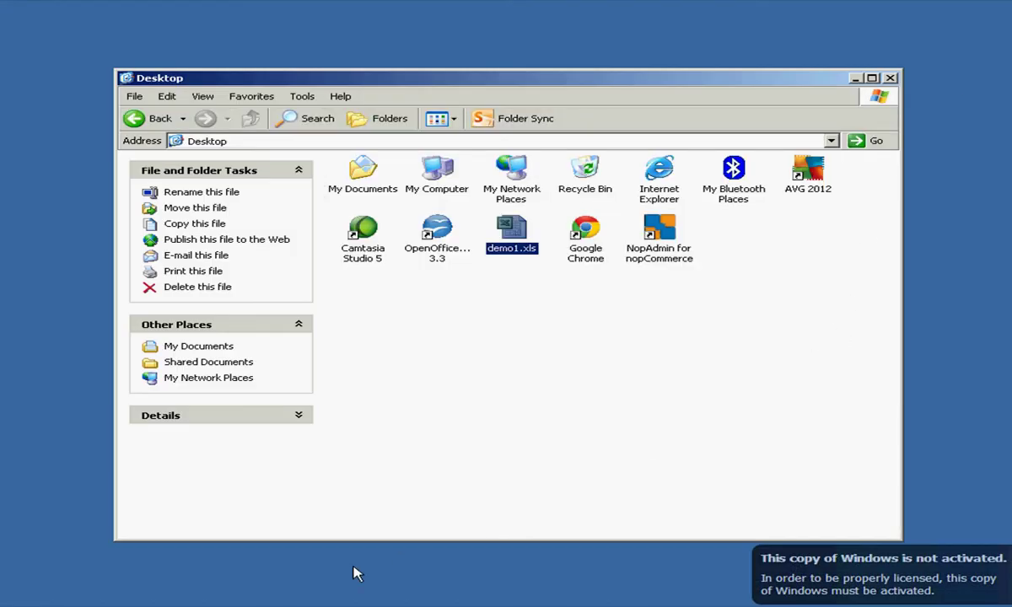
# Step: Switch back to NopAdmin and refresh the preview of the SpecificationDetails worksheet
pyautogui.hotkey('alt', 'Tab')
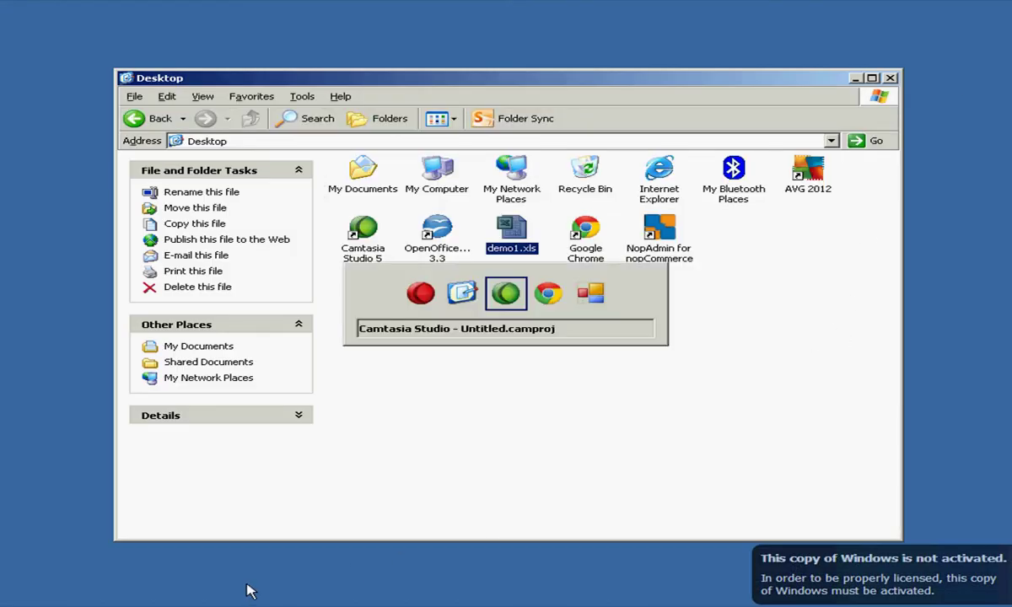
pyautogui.press('Tab')
pyautogui.press('Tab')
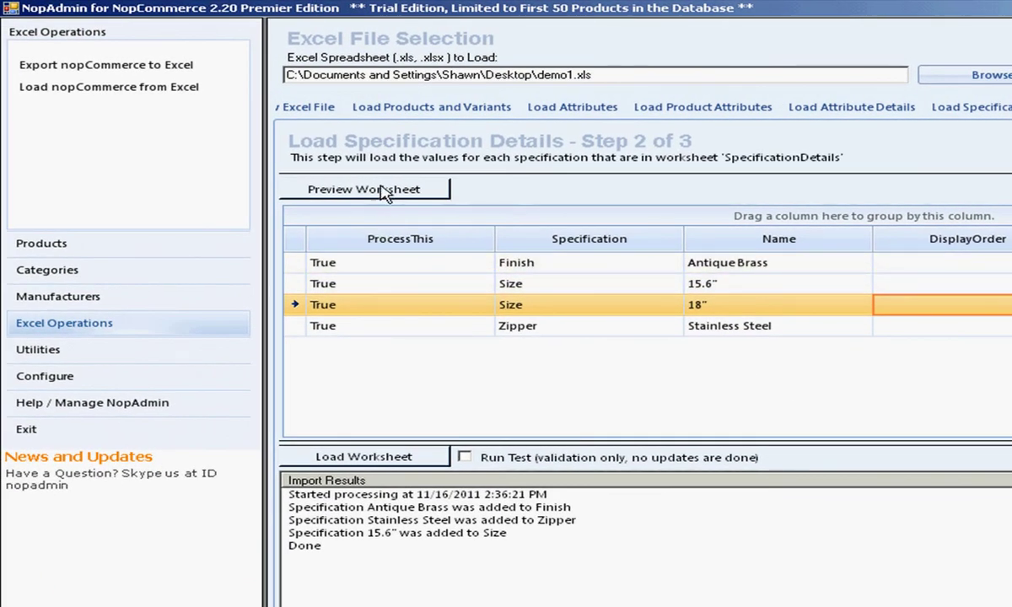
pyautogui.click(384, 191)
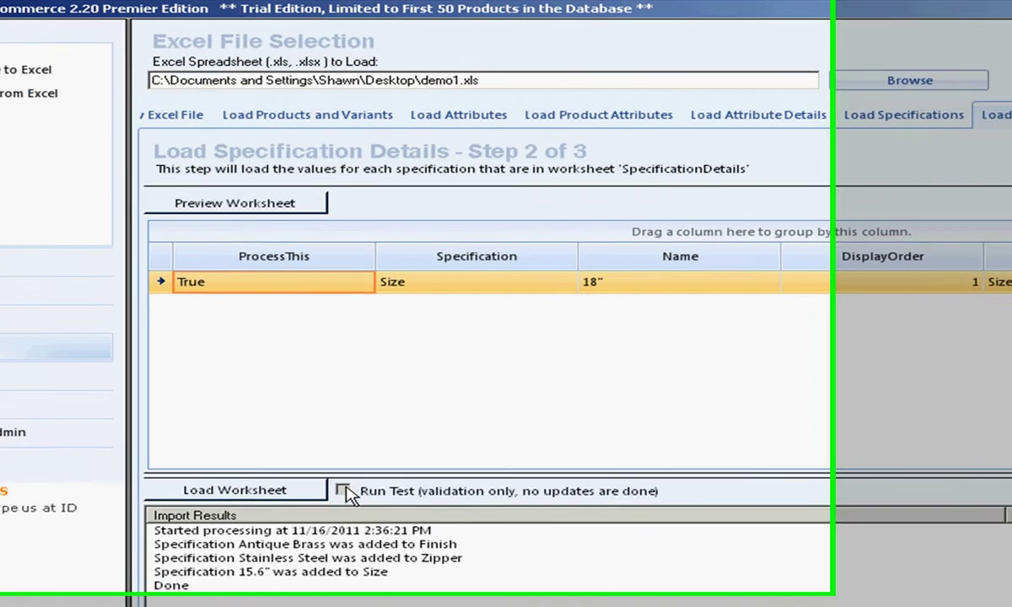
# Step: Turn Run Test on to validate the 18" size row, and load the row with Run Test off
pyautogui.click(60, 466)
pyautogui.click(433, 505)
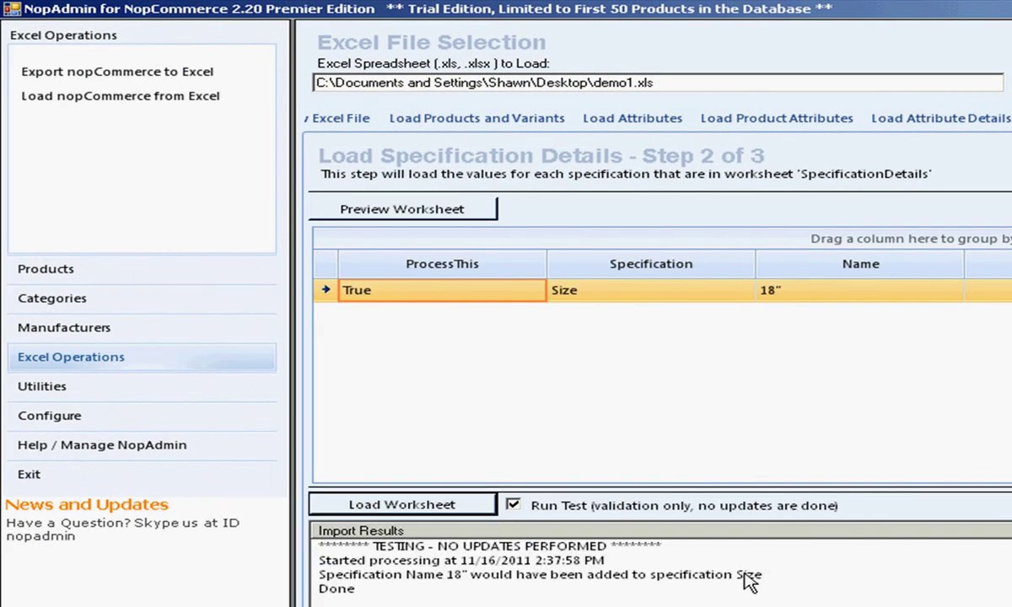
pyautogui.click(513, 504)
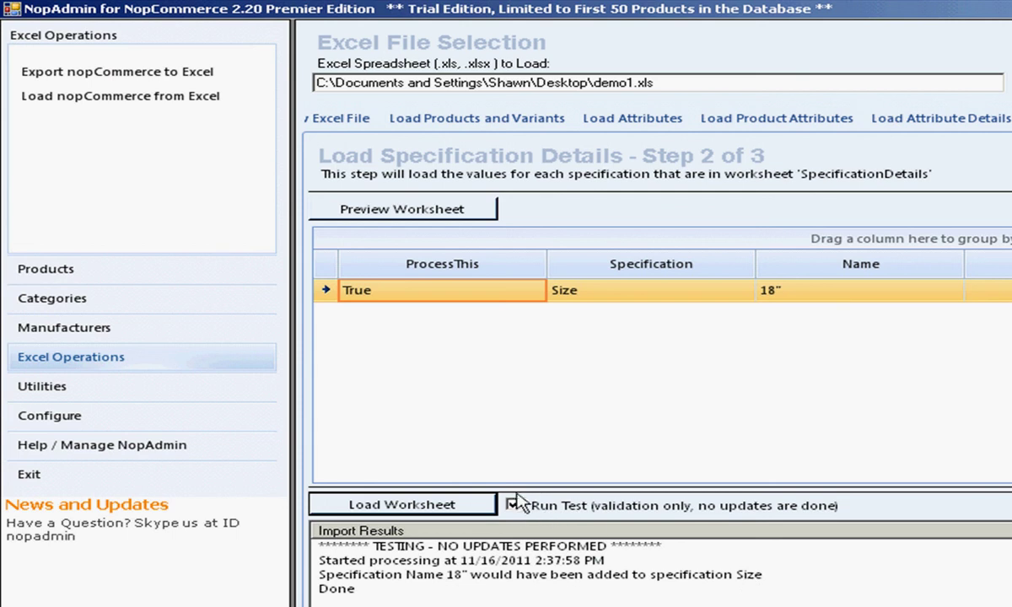
pyautogui.click(432, 504)
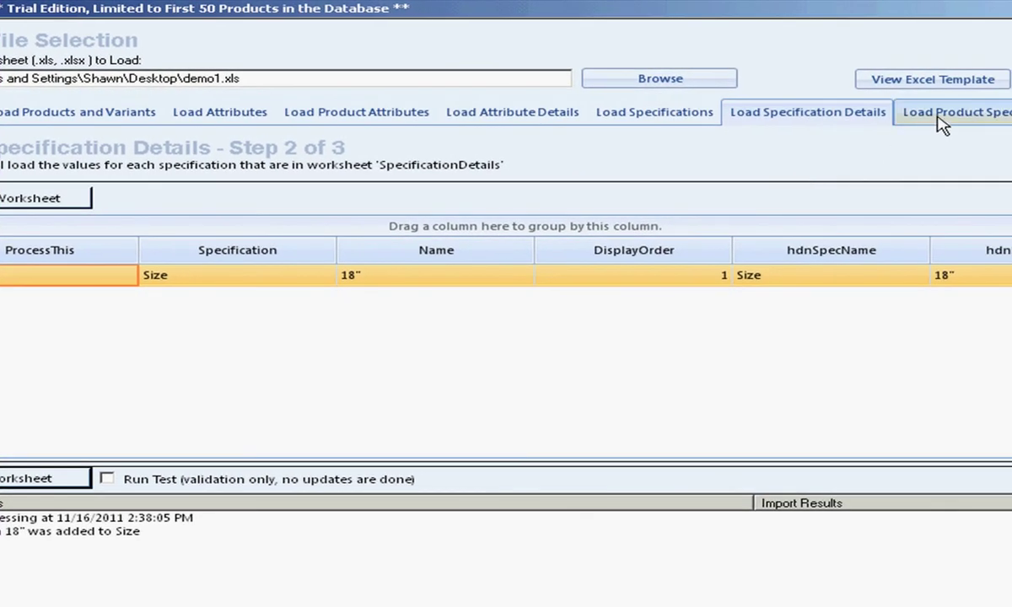
# Step: Go to Load Product Specifications, Step 3 of 3, preview ProductToSpecificationMap, and check the Size rows' DisplayOrder values
pyautogui.click(942, 123)
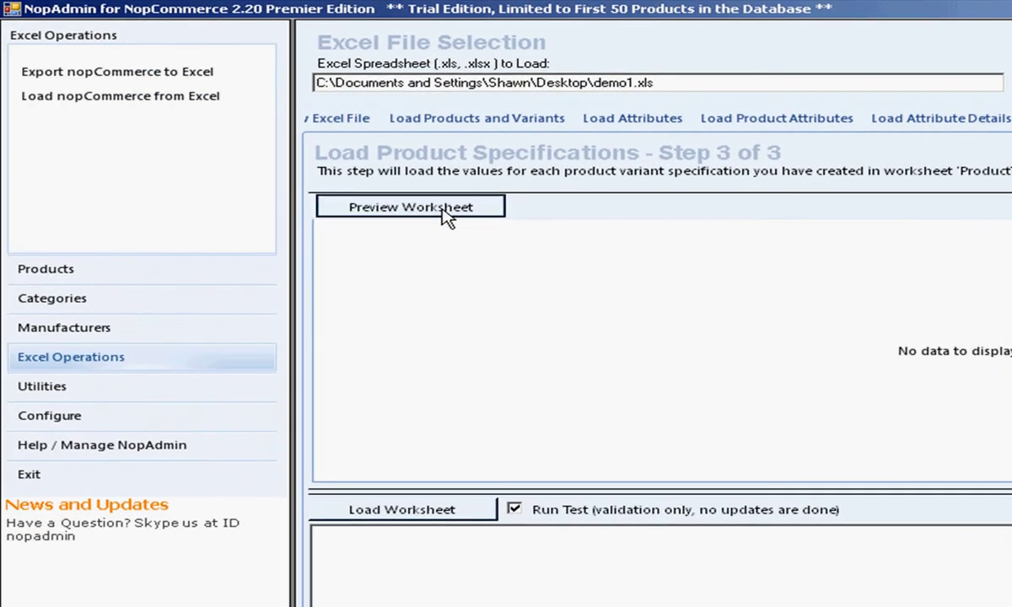
pyautogui.click(443, 210)
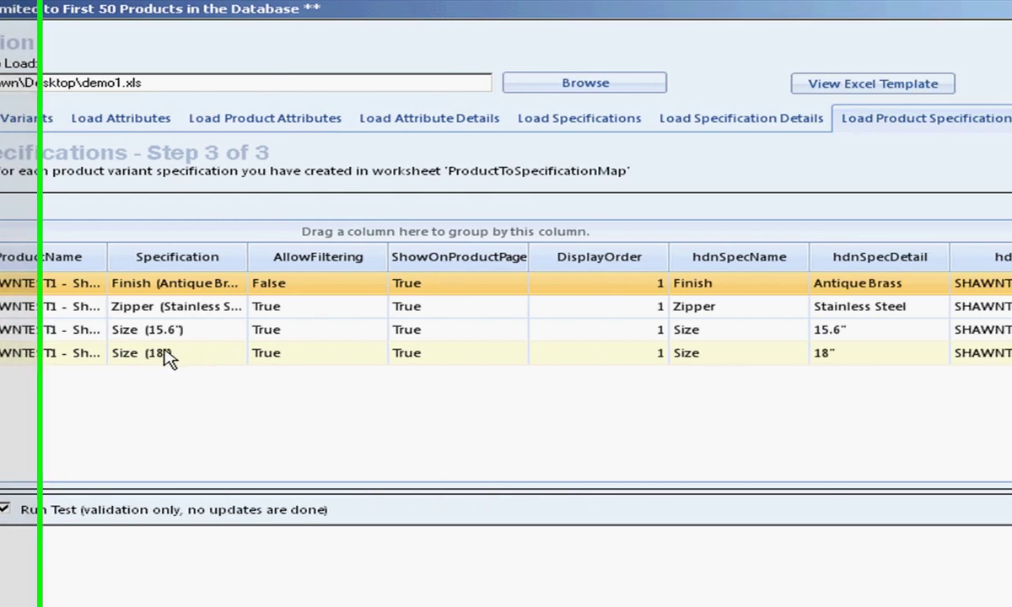
pyautogui.click(675, 353)
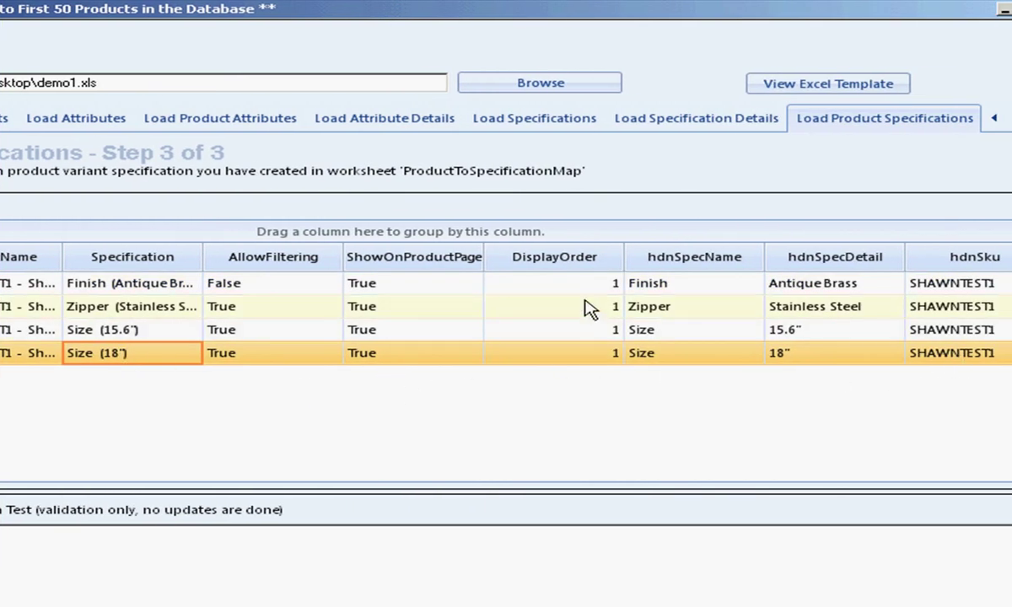
pyautogui.click(565, 331)
pyautogui.click(591, 352)
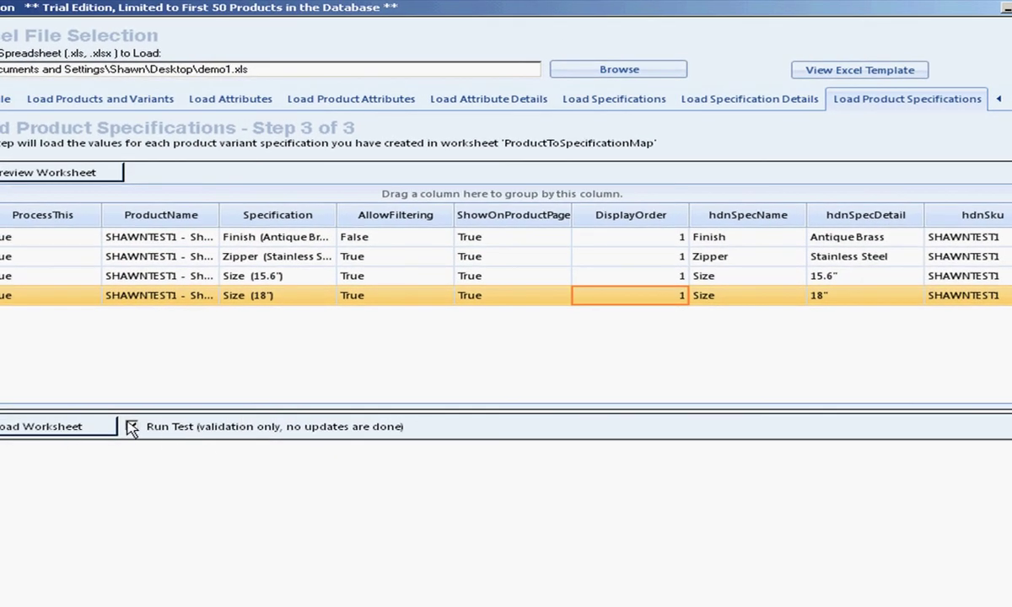
# Step: Validate the ProductToSpecificationMap worksheet with Run Test on, check the 18" size result, and load the worksheet with Run Test off
pyautogui.click(72, 427)
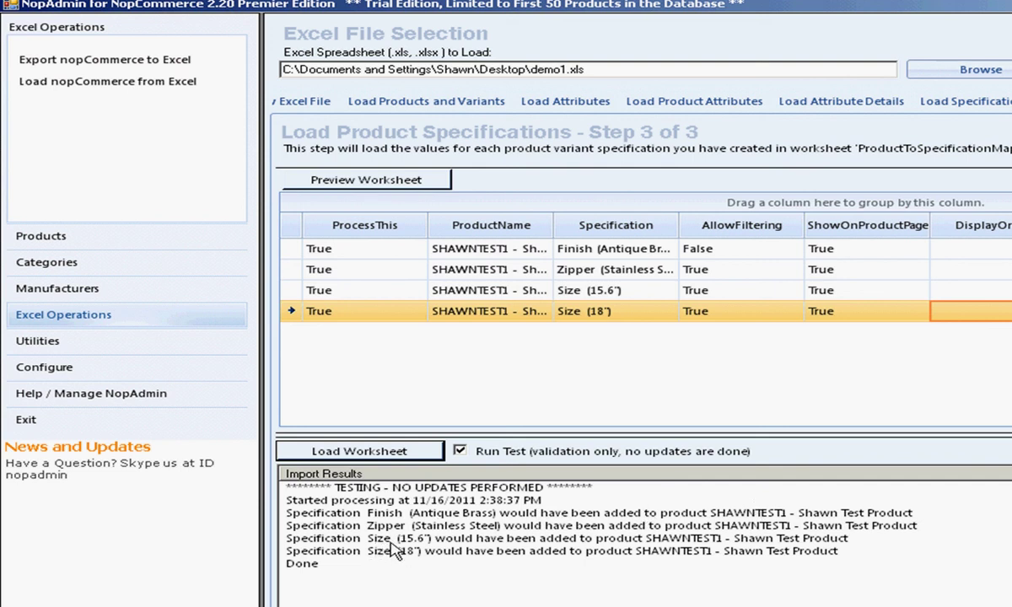
pyautogui.click(490, 552)
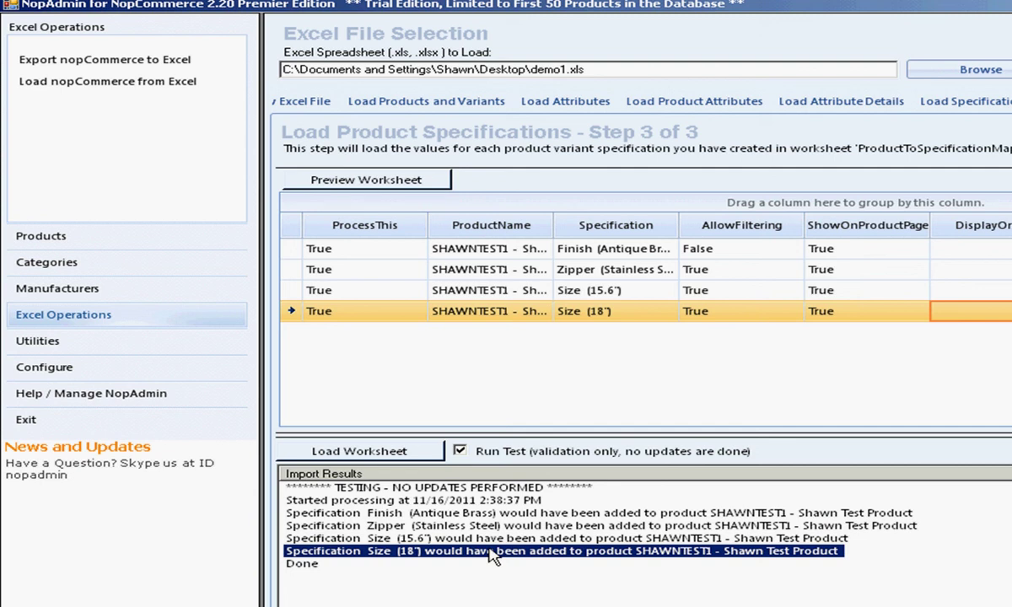
pyautogui.click(459, 452)
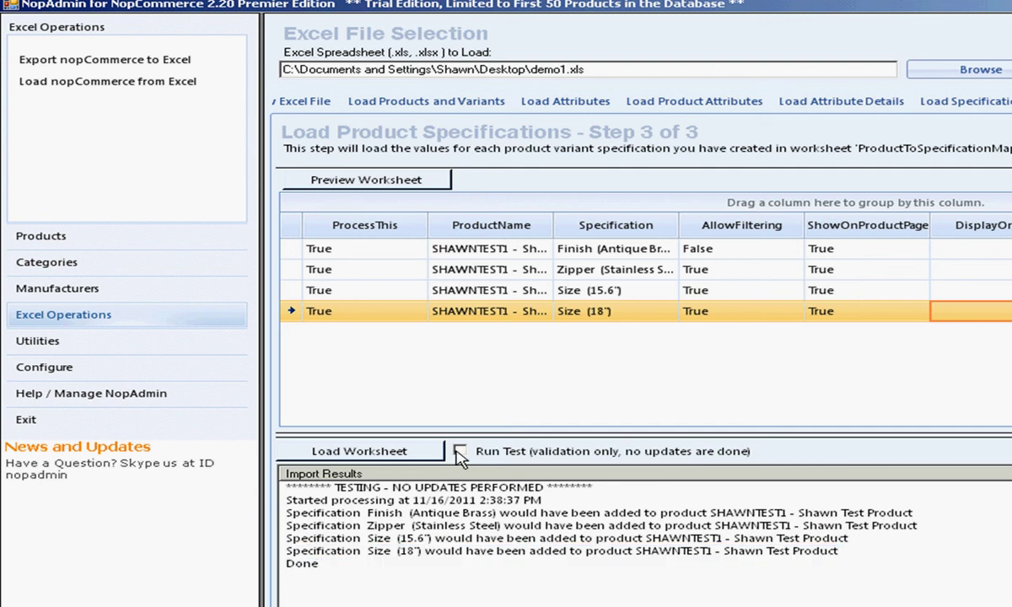
pyautogui.click(381, 452)
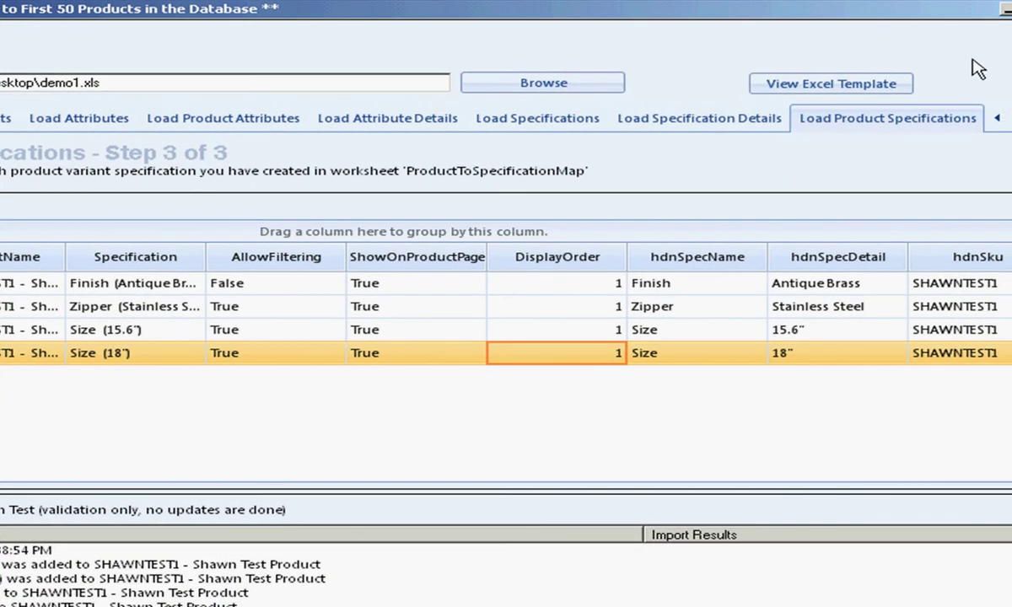
# Step: Switch to the nopCommerce store in the browser and examine the test product's specifications and its Covers and Size choices
pyautogui.hotkey('alt', 'Tab')
pyautogui.hotkey('alt', 'Tab')
pyautogui.hotkey('alt', 'Tab')
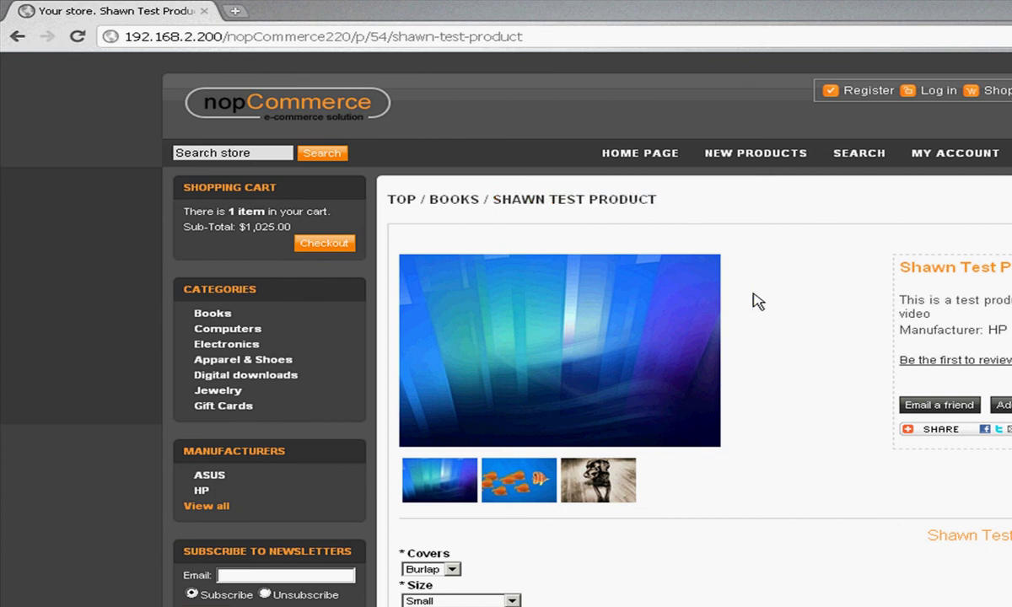
pyautogui.scroll(-2, 708, 276)
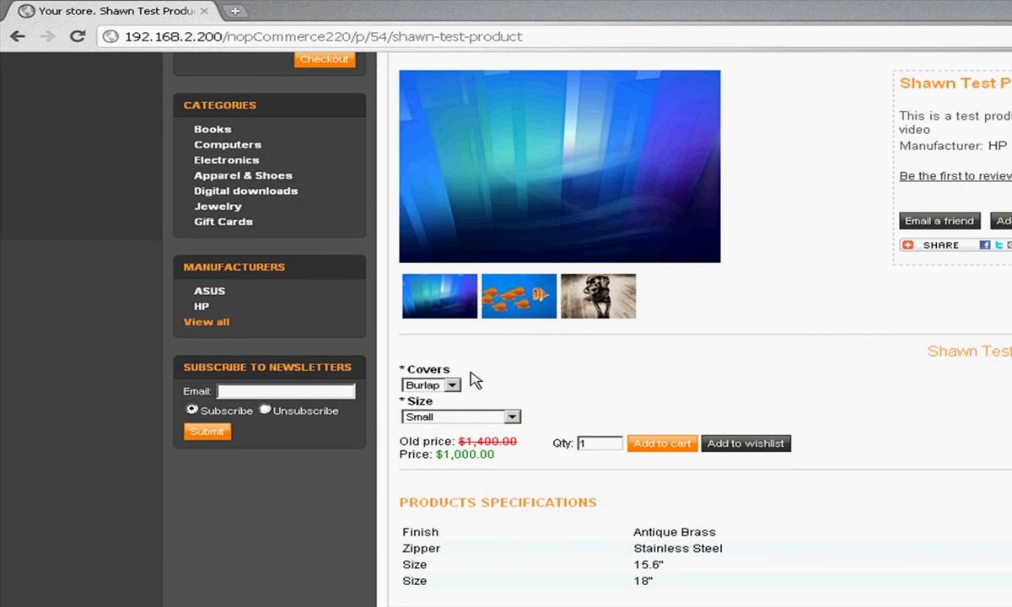
pyautogui.click(450, 385)
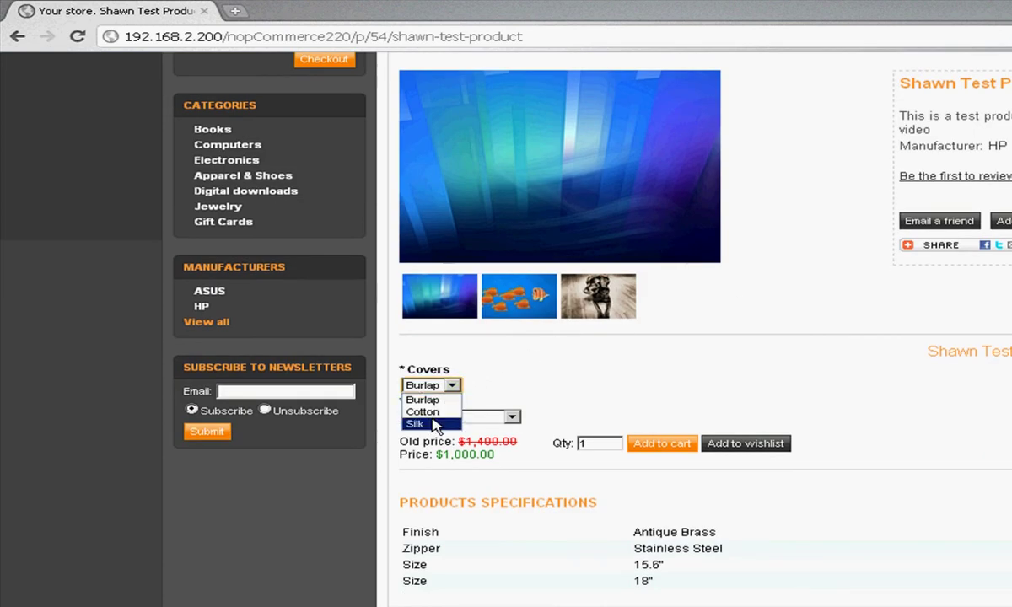
pyautogui.click(553, 380)
pyautogui.click(512, 417)
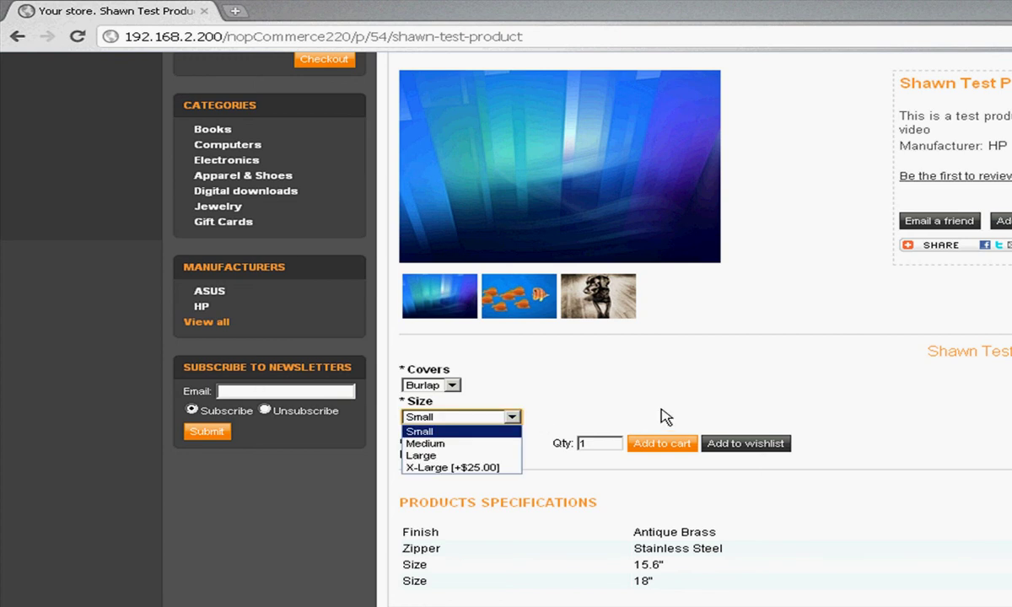
pyautogui.click(621, 378)
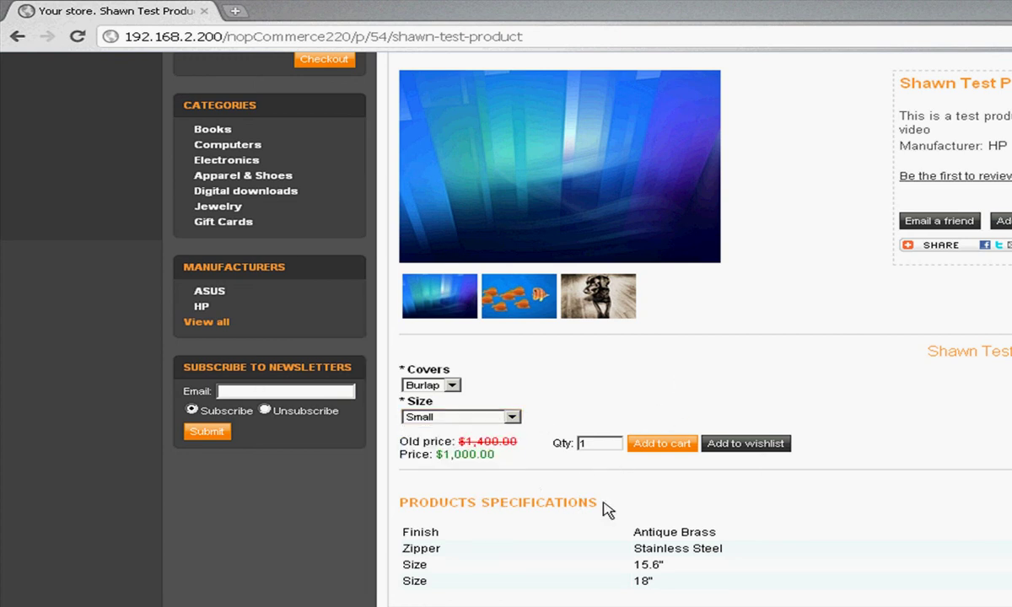